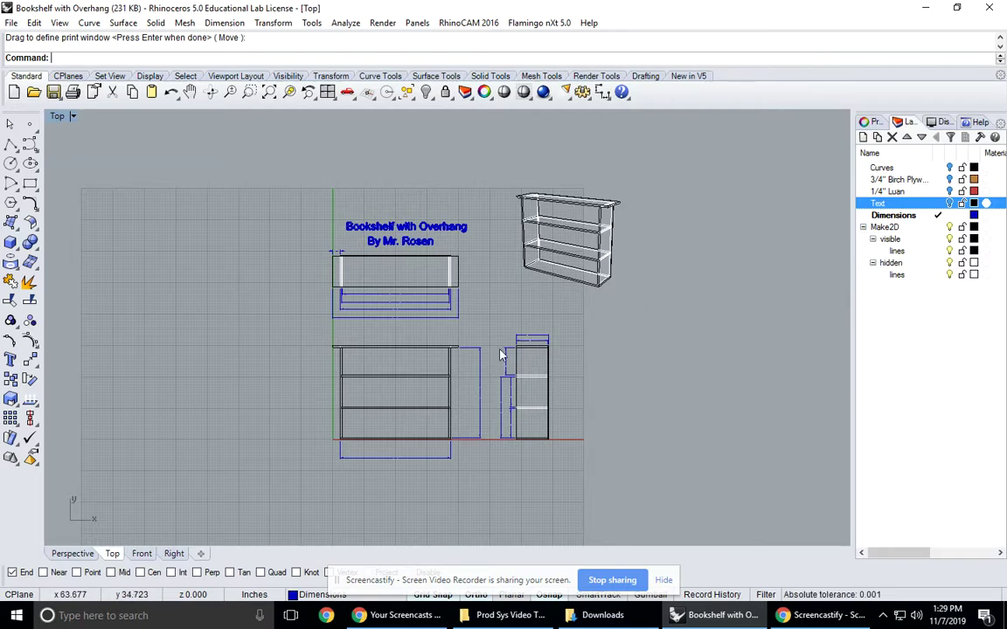
Step: Save Bookshelf with Overhang.3dm and restore the four-viewport layout
{"action": "left_click", "coordinate": [11, 24]}
{"action": "left_click", "coordinate": [28, 89]}
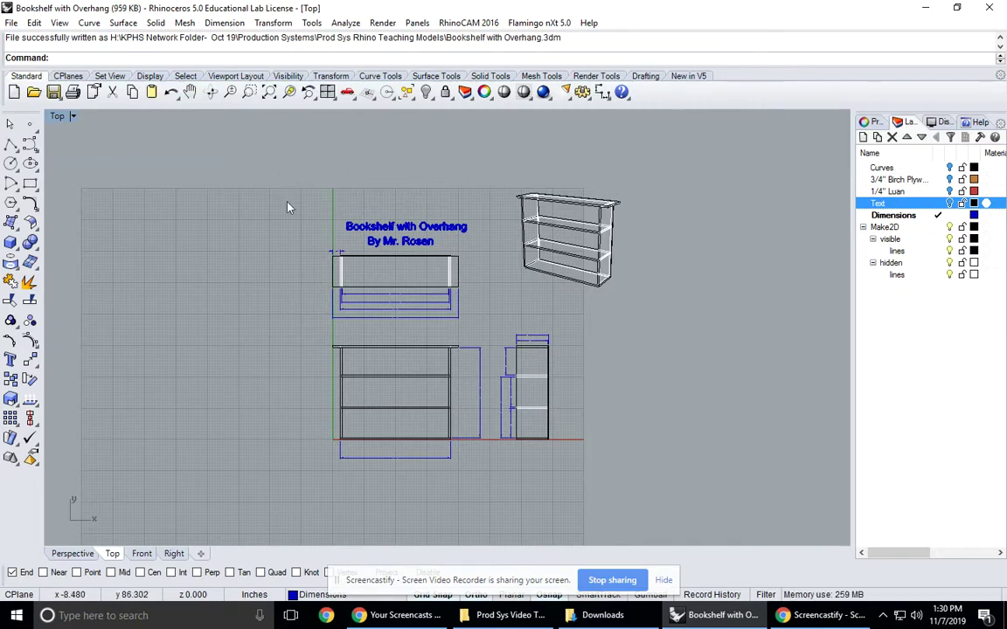
{"action": "double_click", "coordinate": [57, 115]}
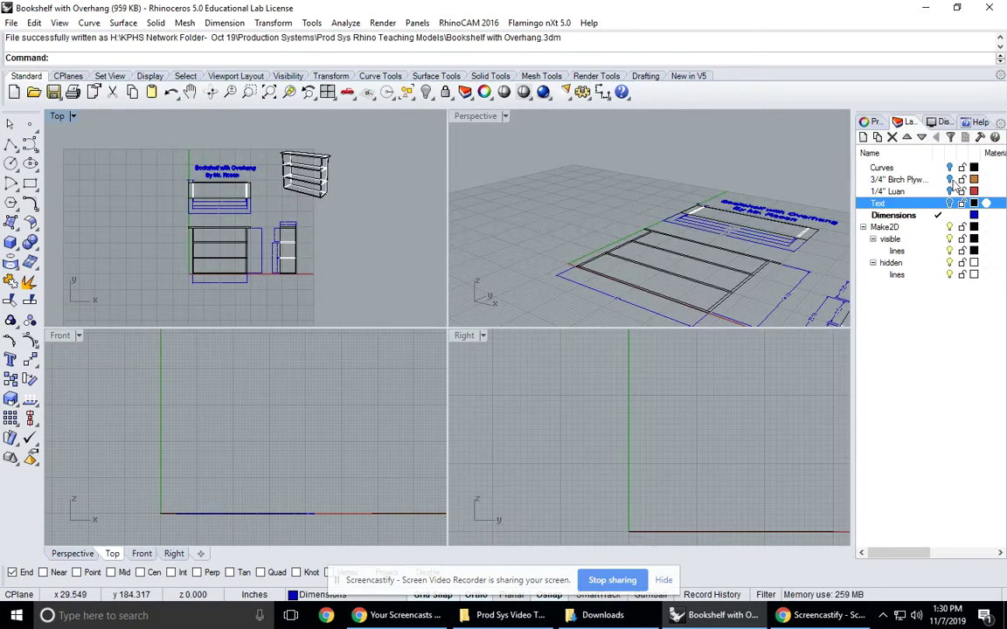
Step: Show the 3/4" Birch and 1/4" Luan layers and orbit Perspective to face the bookshelf
{"action": "left_click", "coordinate": [949, 179]}
{"action": "left_click", "coordinate": [949, 190]}
{"action": "right_click_drag", "start_coordinate": [657, 229], "coordinate": [756, 264]}
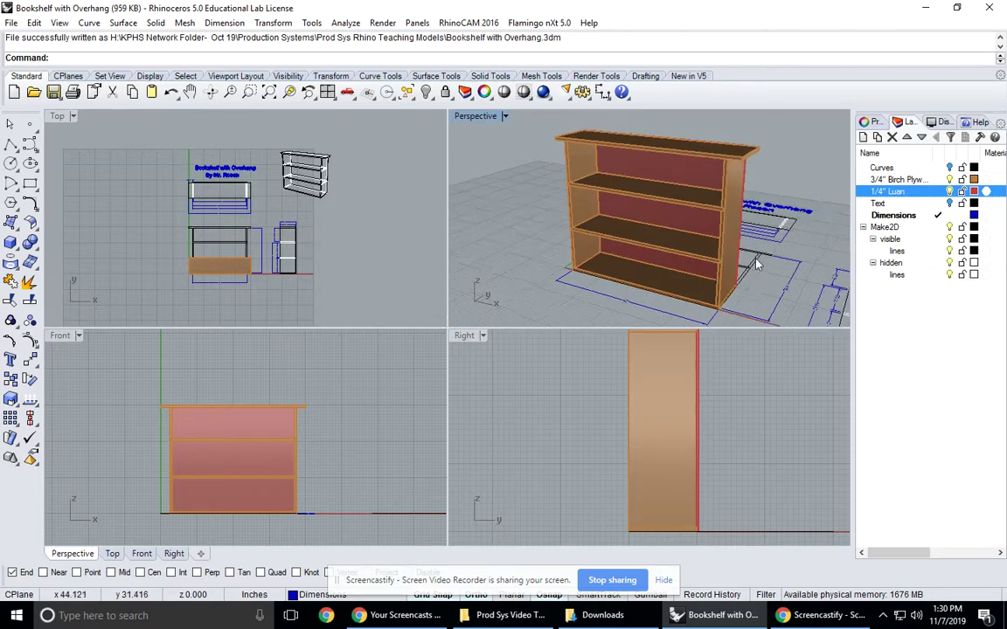
{"action": "scroll", "coordinate": [757, 265], "scroll_direction": "down", "scroll_amount": 3}
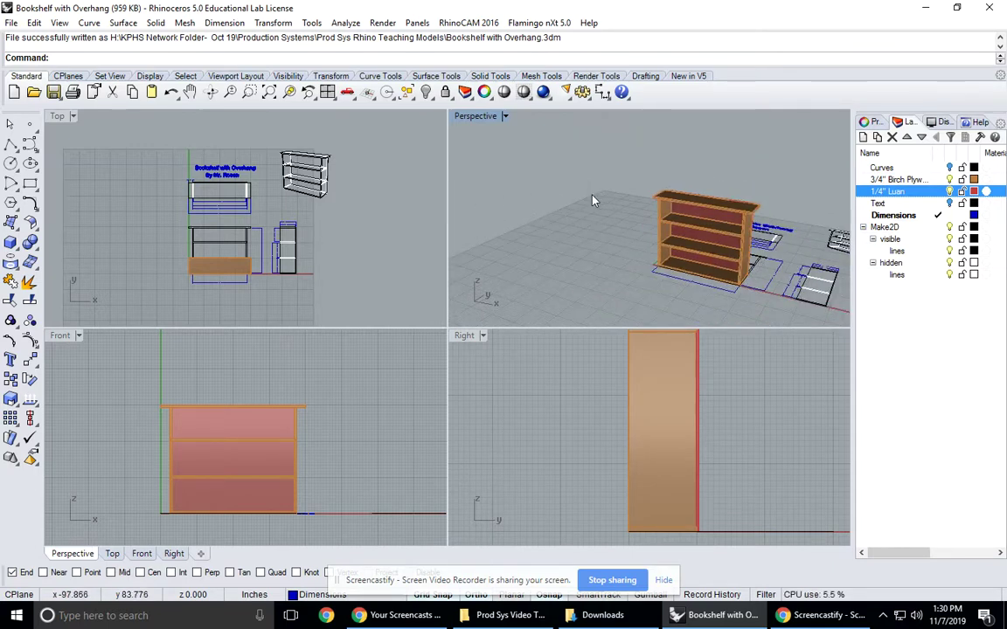
Step: Save a copy as 'Bookshelf with Overhang-Cutlist.3dm' by appending -Cutlist to the name
{"action": "left_click", "coordinate": [12, 23]}
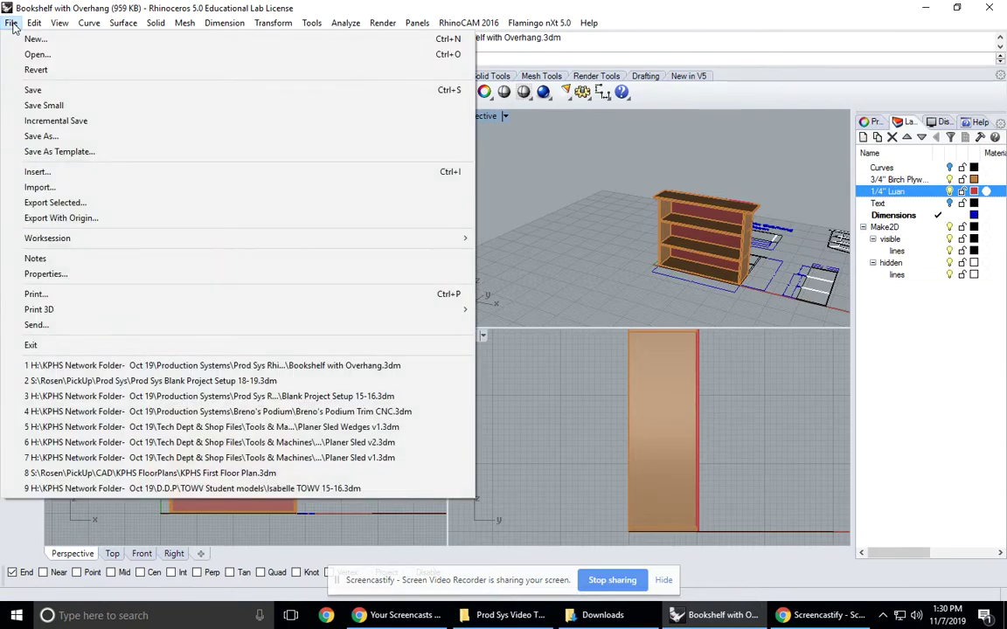
{"action": "left_click", "coordinate": [46, 138]}
{"action": "left_click", "coordinate": [470, 386]}
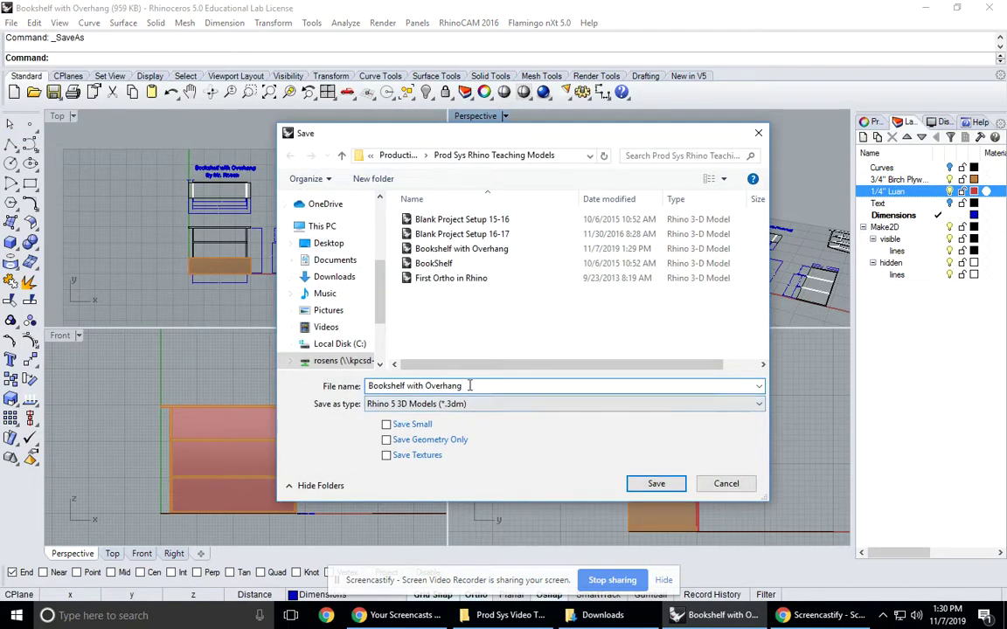
{"action": "type", "text": "-"}
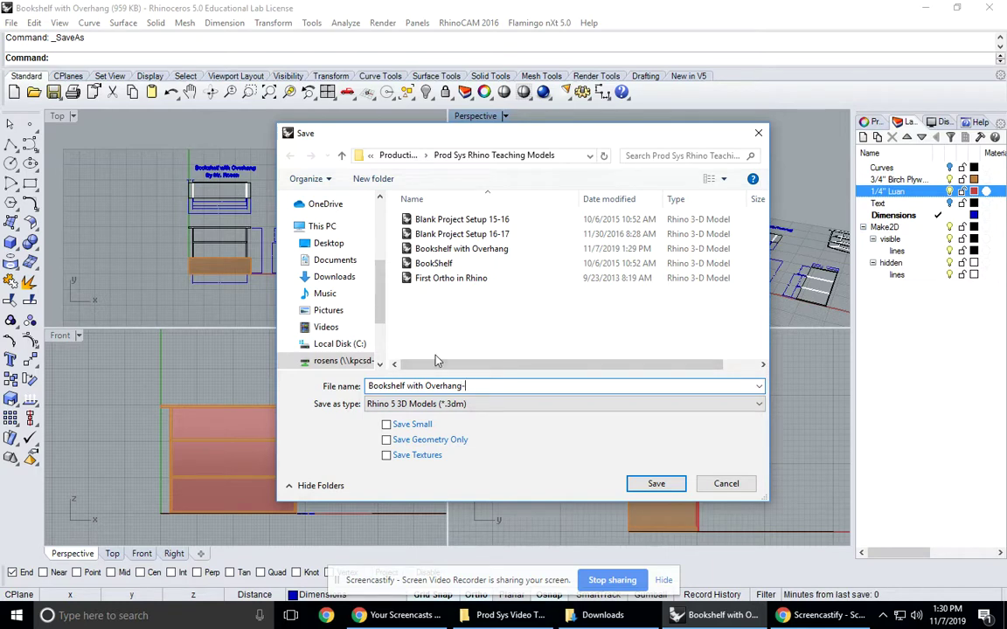
{"action": "type", "text": "Cutlist"}
{"action": "left_click", "coordinate": [660, 482]}
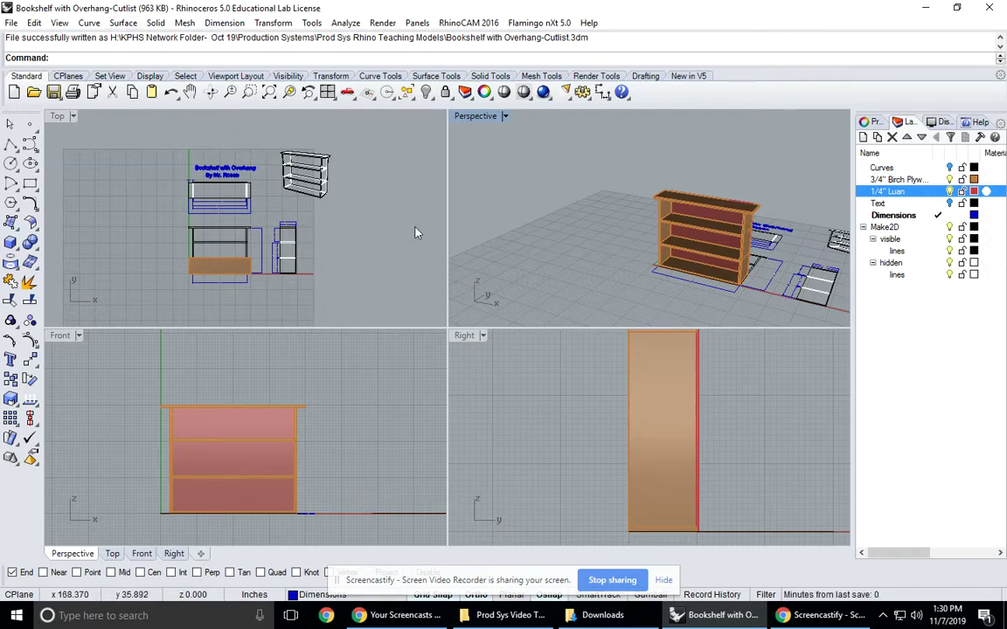
Step: Hide the Make2D, Dimensions and 1/4" Luan layers, with 3/4" Birch Plywood current
{"action": "left_click", "coordinate": [950, 227]}
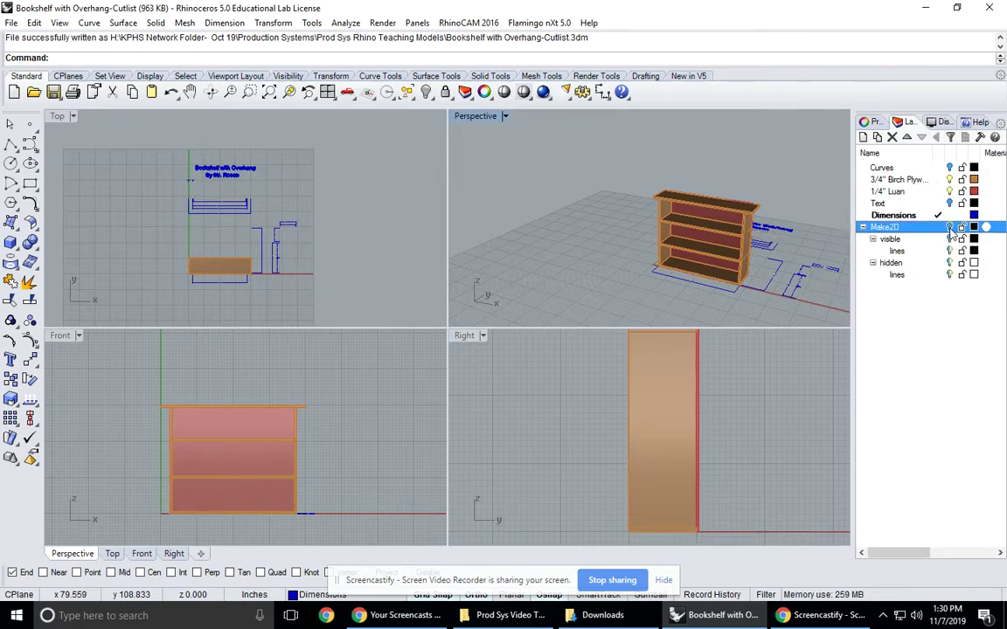
{"action": "left_click", "coordinate": [938, 180]}
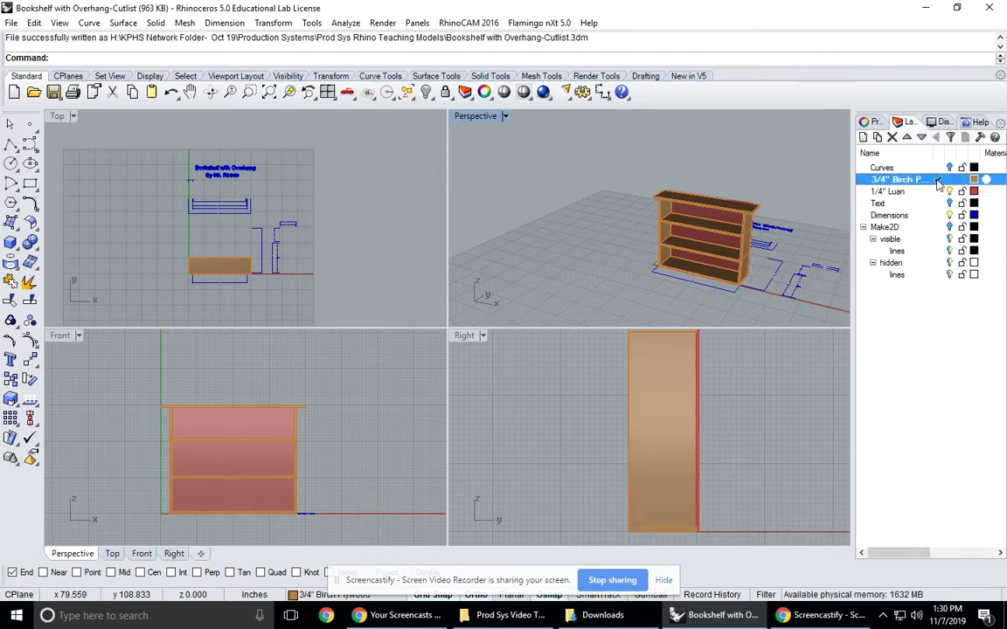
{"action": "left_click", "coordinate": [950, 216]}
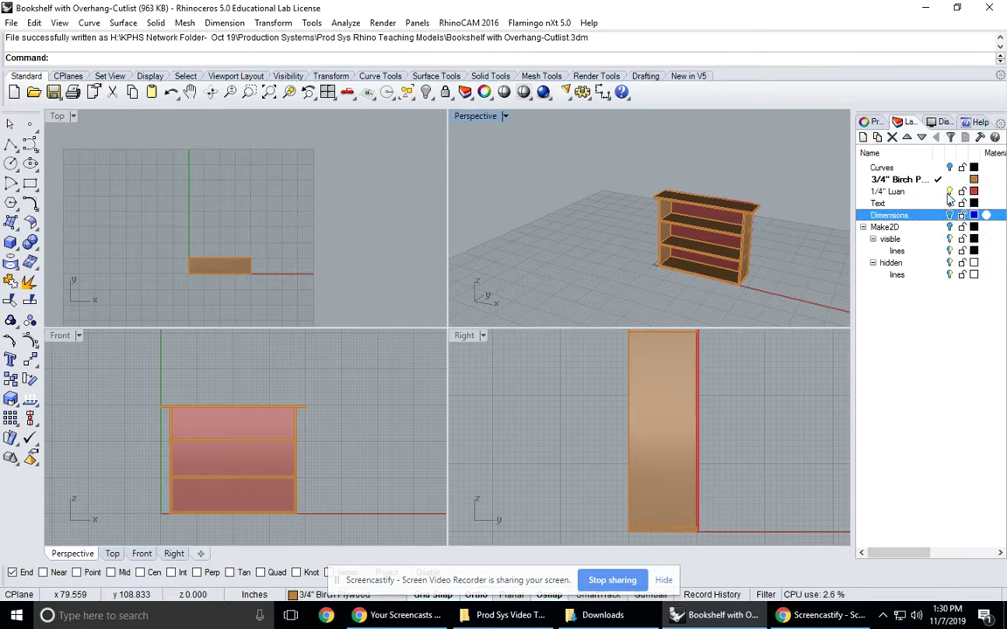
{"action": "left_click", "coordinate": [949, 192]}
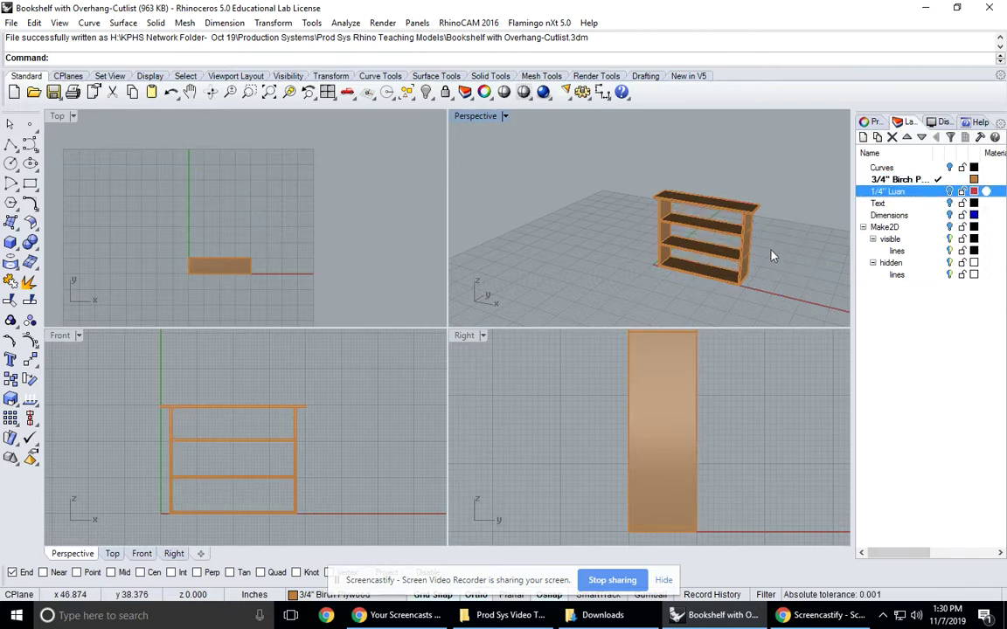
Step: Create a new layer named 'Plywood Sheet' and make it current
{"action": "left_click", "coordinate": [877, 215]}
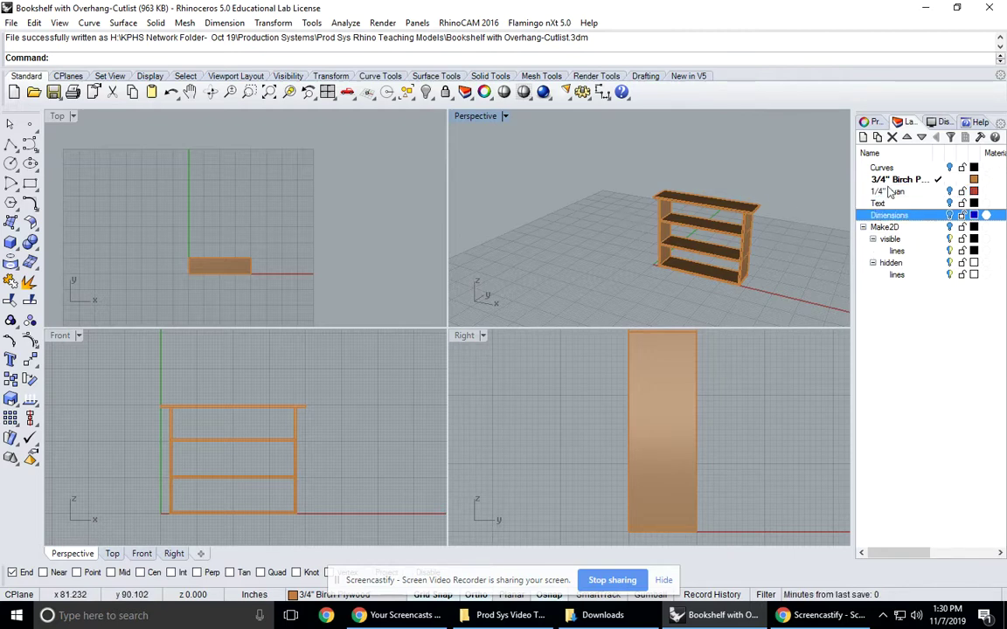
{"action": "left_click", "coordinate": [862, 139]}
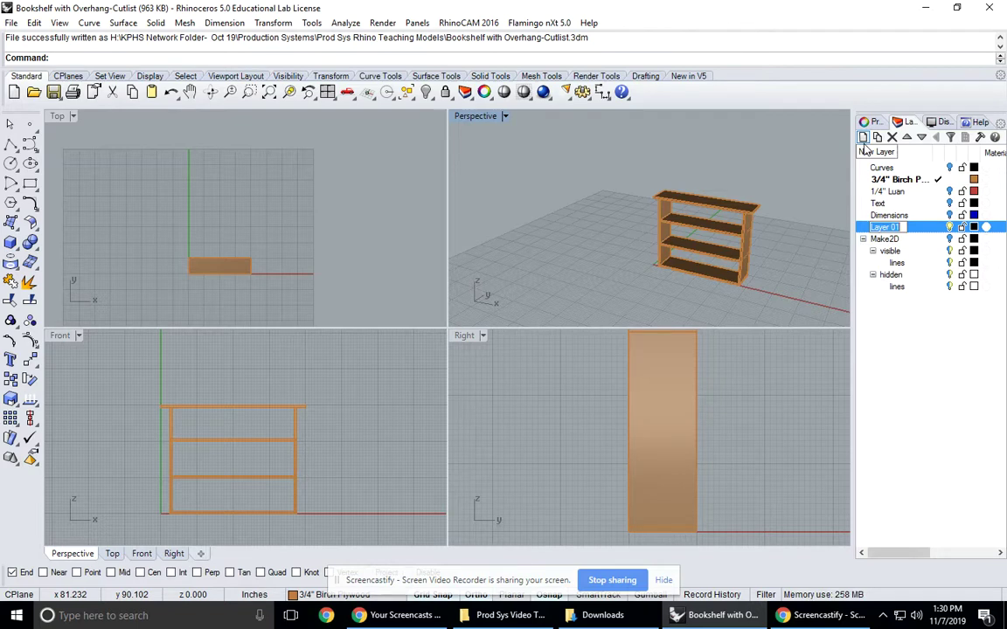
{"action": "type", "text": "Plywood Sheet"}
{"action": "key", "text": "Return"}
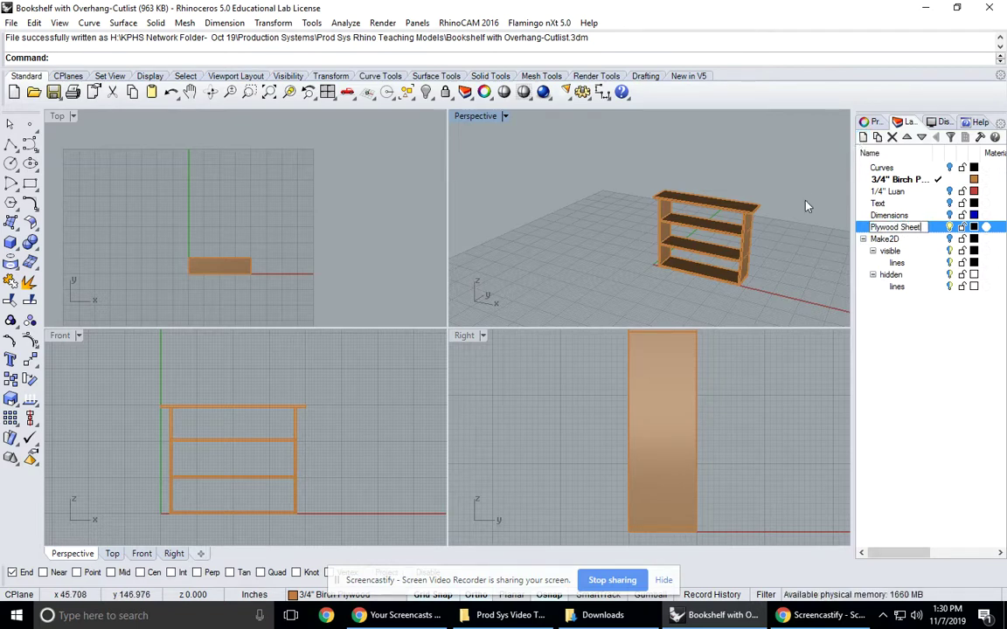
{"action": "left_click", "coordinate": [939, 227]}
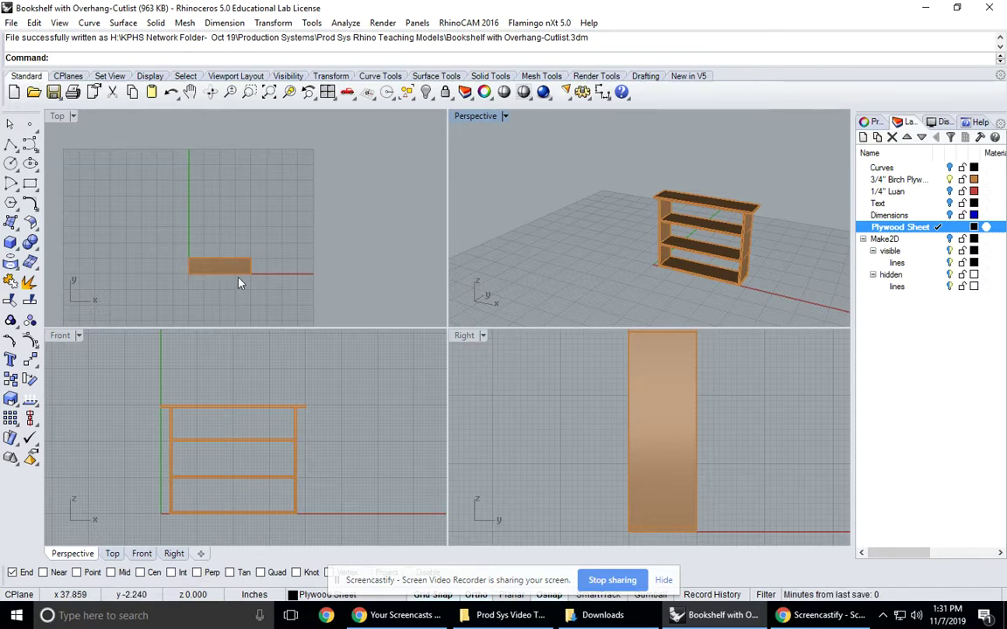
{"action": "left_click", "coordinate": [11, 145]}
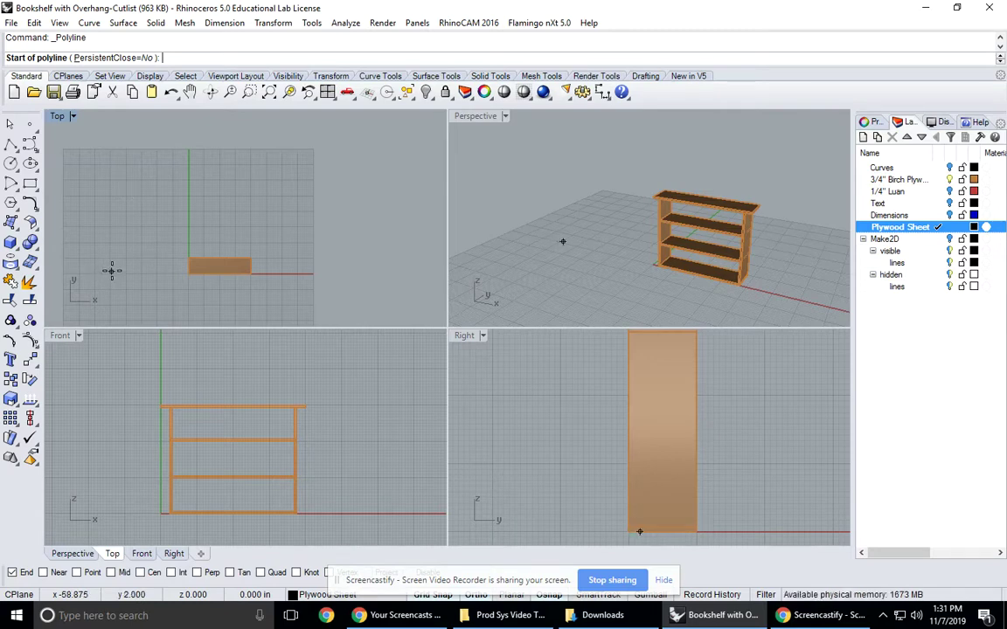
Step: Start the sheet outline in Top with a 96-inch side and a 48-inch top side
{"action": "left_click", "coordinate": [662, 578]}
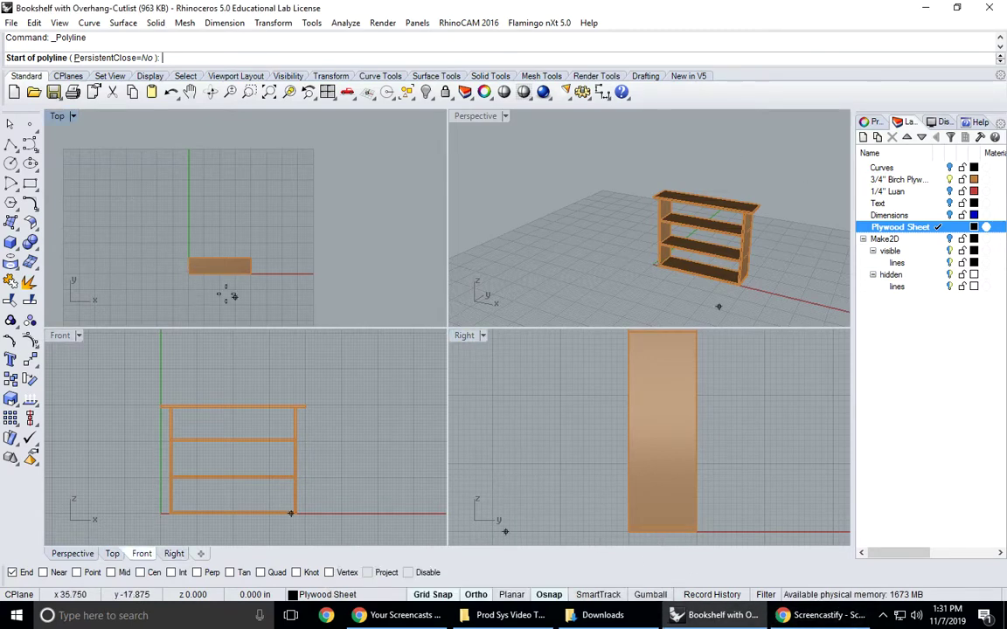
{"action": "left_click", "coordinate": [109, 276]}
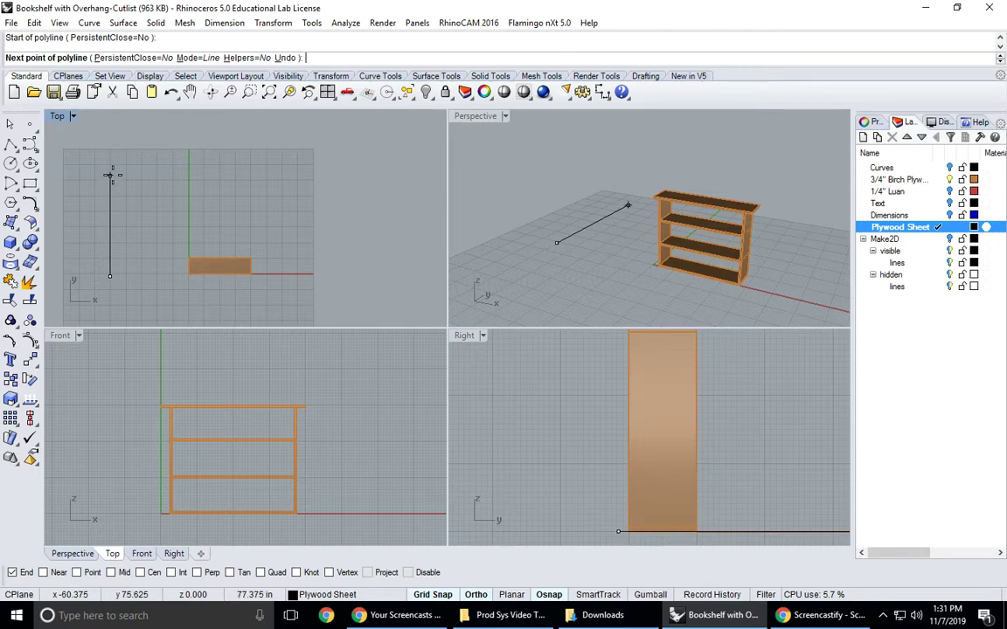
{"action": "type", "text": "96"}
{"action": "key", "text": "Return"}
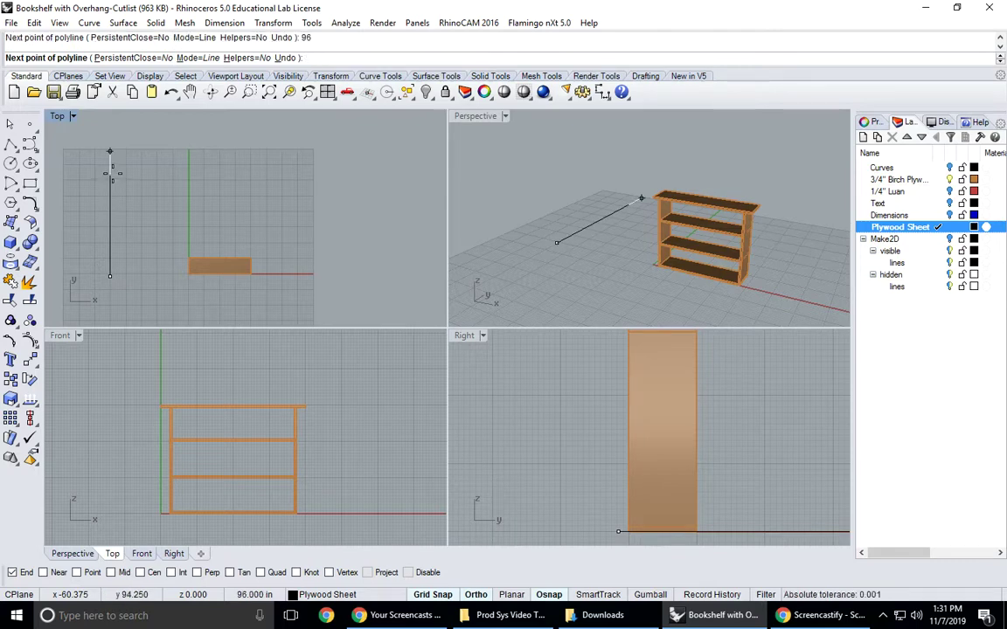
{"action": "left_click", "coordinate": [110, 152]}
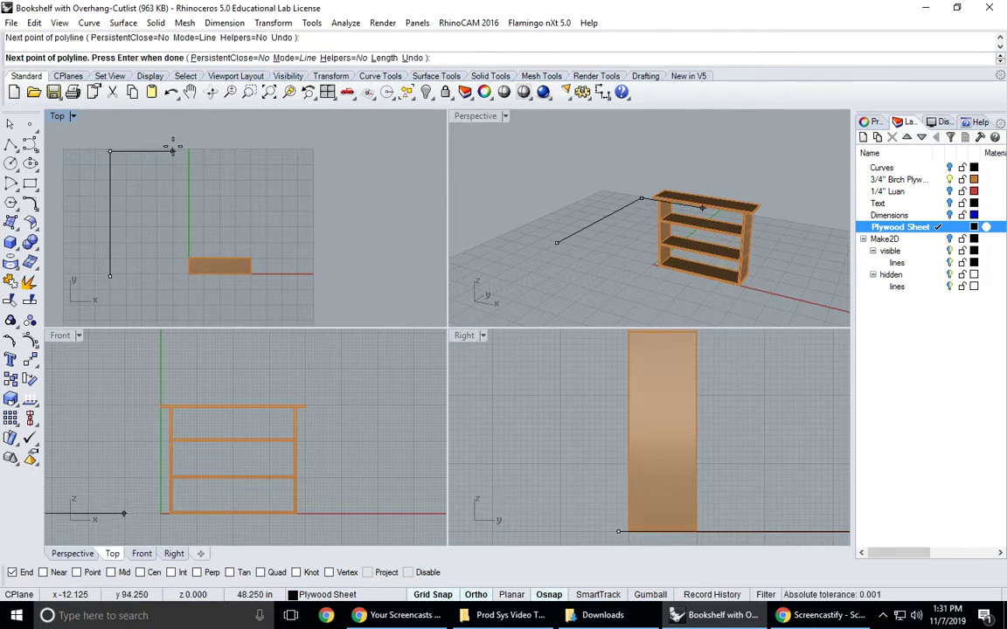
{"action": "type", "text": "48"}
{"action": "key", "text": "Return"}
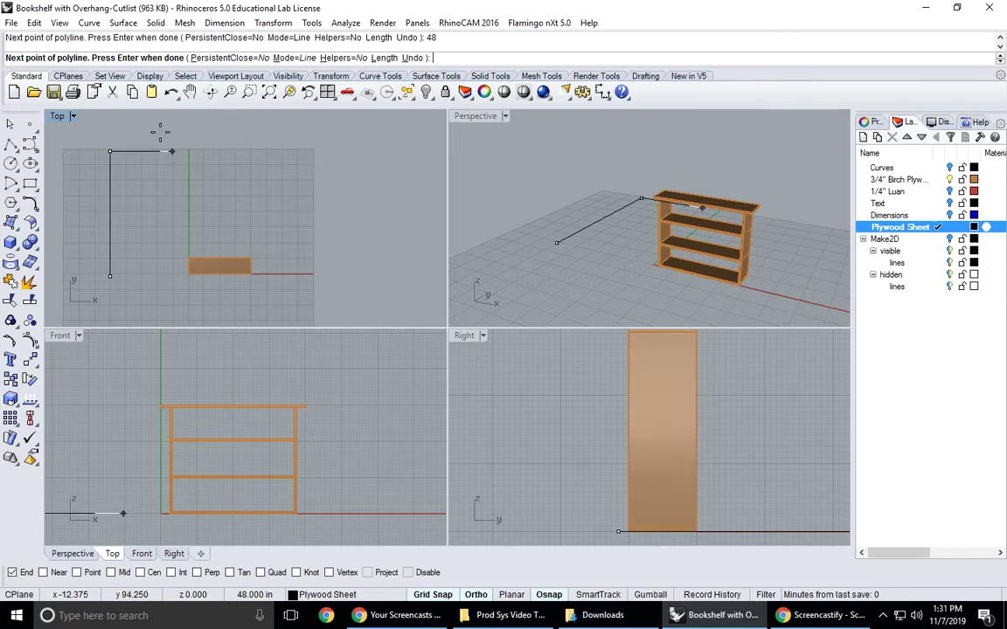
Step: Close the 48×96 outline with the 96-inch right side, then drag a panel onto it
{"action": "left_click", "coordinate": [170, 152]}
{"action": "type", "text": "96"}
{"action": "key", "text": "Return"}
{"action": "left_click", "coordinate": [162, 260]}
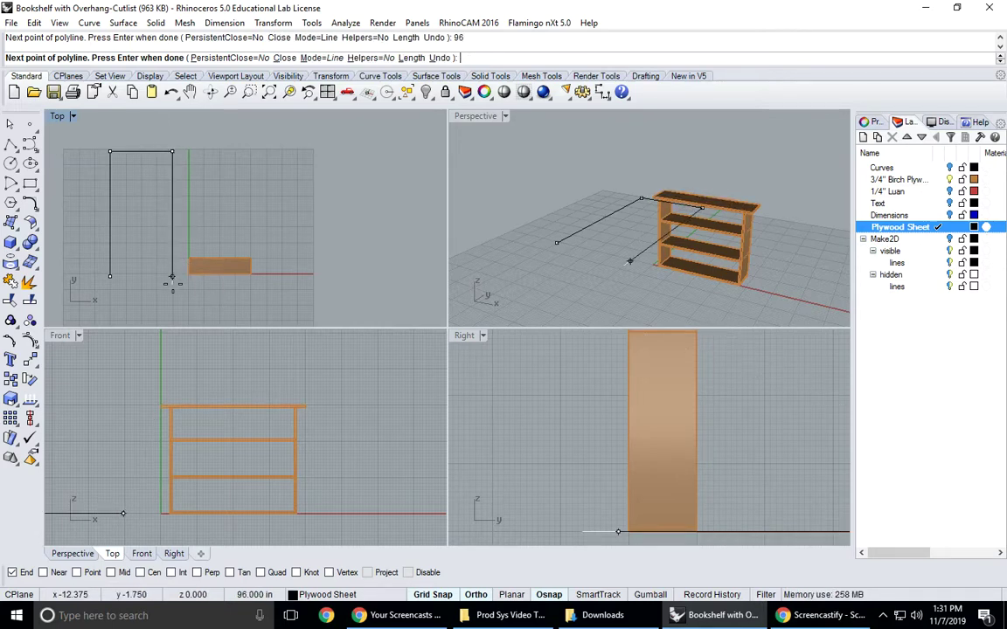
{"action": "key", "text": "Return"}
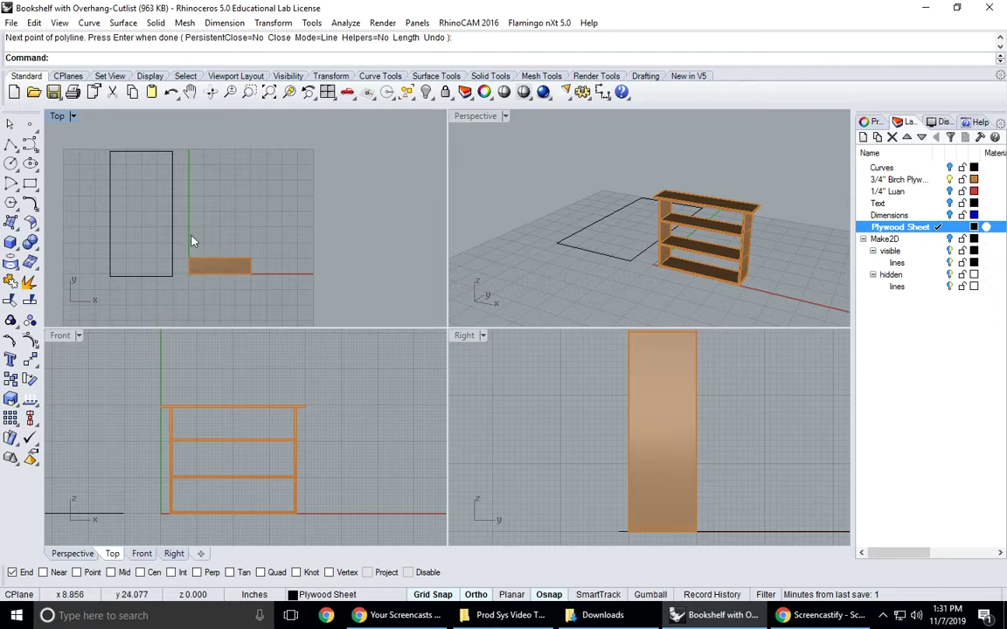
{"action": "left_click_drag", "start_coordinate": [237, 274], "coordinate": [144, 252]}
Step: Undo the three accidental shelf moves so the top panel returns to the bookcase
{"action": "left_click", "coordinate": [208, 271]}
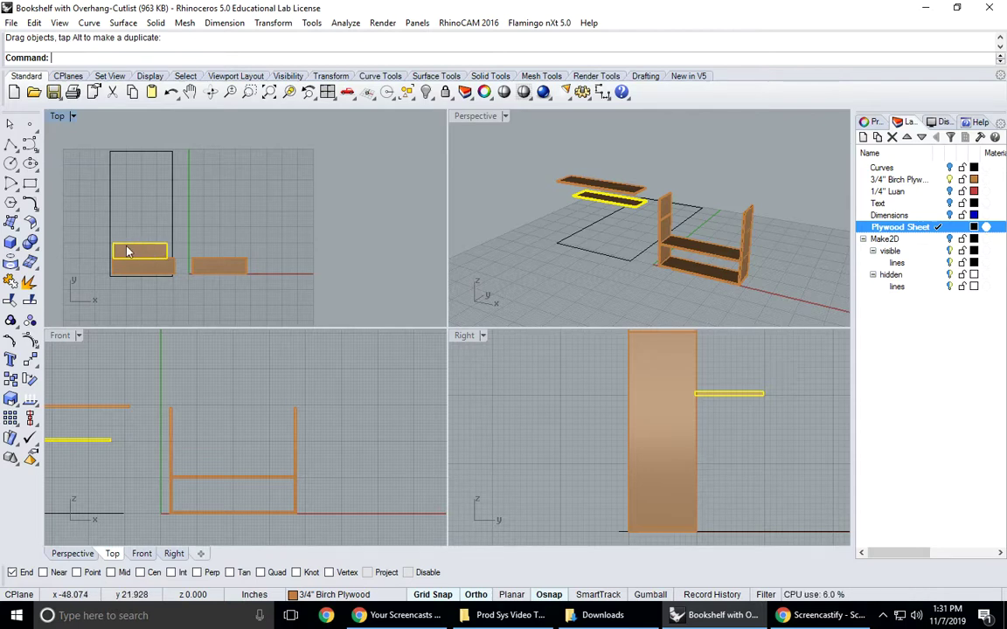
{"action": "left_click_drag", "start_coordinate": [153, 263], "coordinate": [153, 262]}
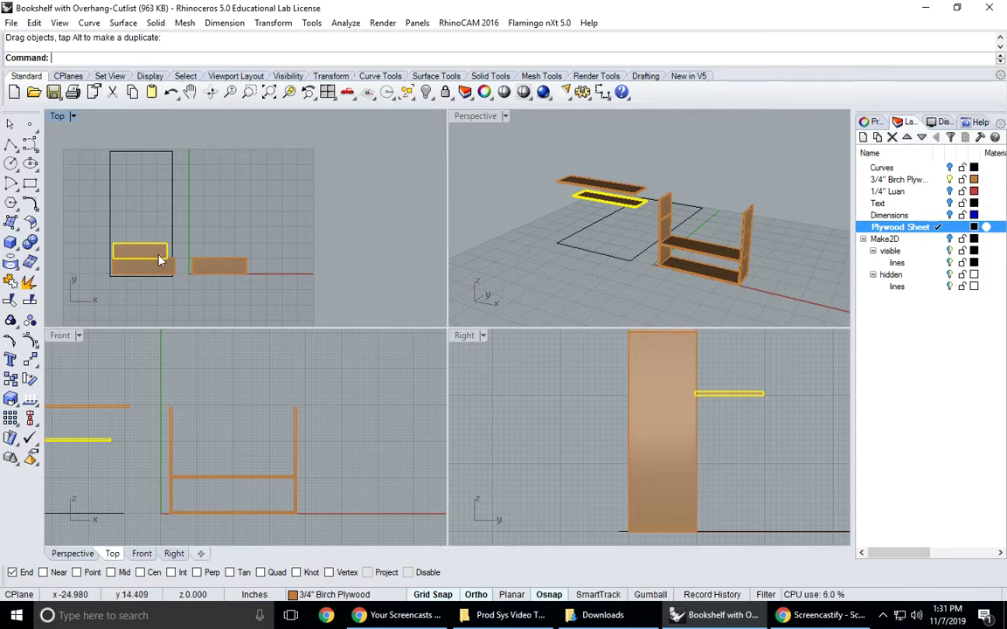
{"action": "left_click", "coordinate": [172, 92]}
{"action": "left_click", "coordinate": [174, 95]}
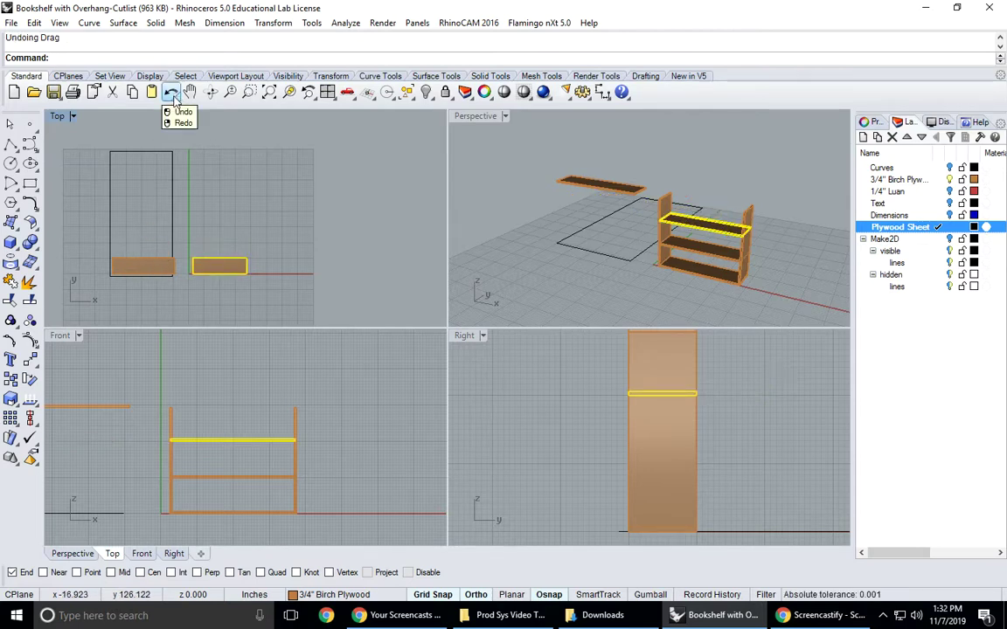
{"action": "left_click", "coordinate": [174, 96]}
{"action": "left_click", "coordinate": [213, 251]}
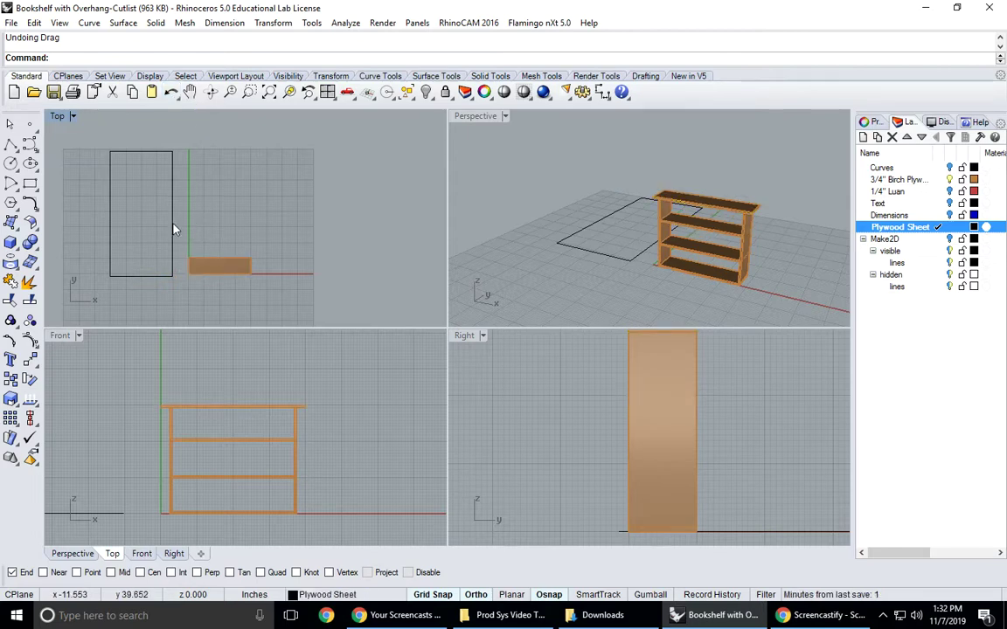
{"action": "left_click", "coordinate": [173, 229]}
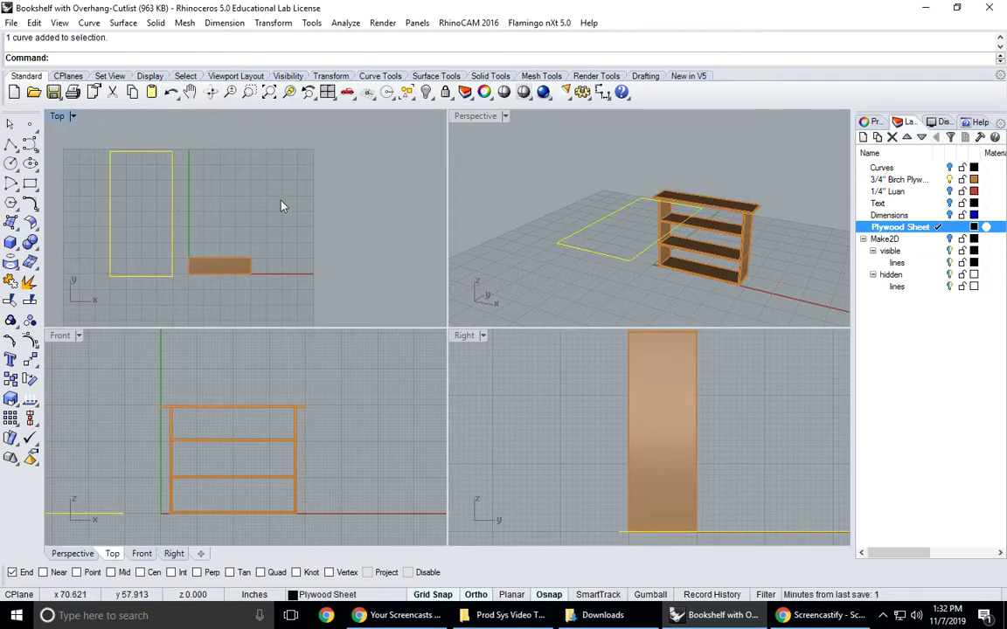
Step: Rotate the sheet outline 90° about its corner to landscape and nudge it up and right
{"action": "left_click", "coordinate": [30, 381]}
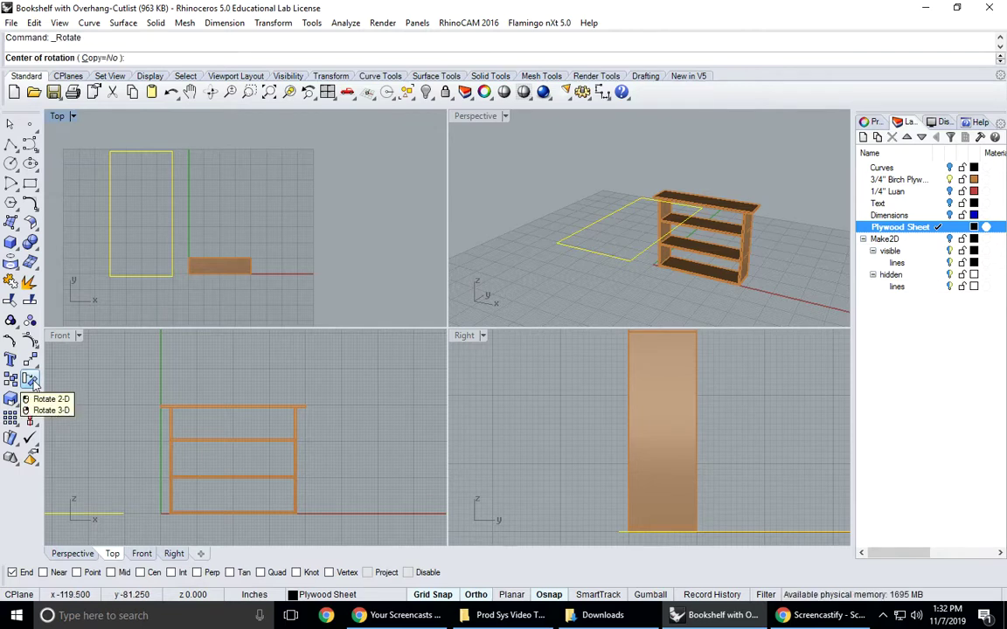
{"action": "left_click", "coordinate": [171, 276]}
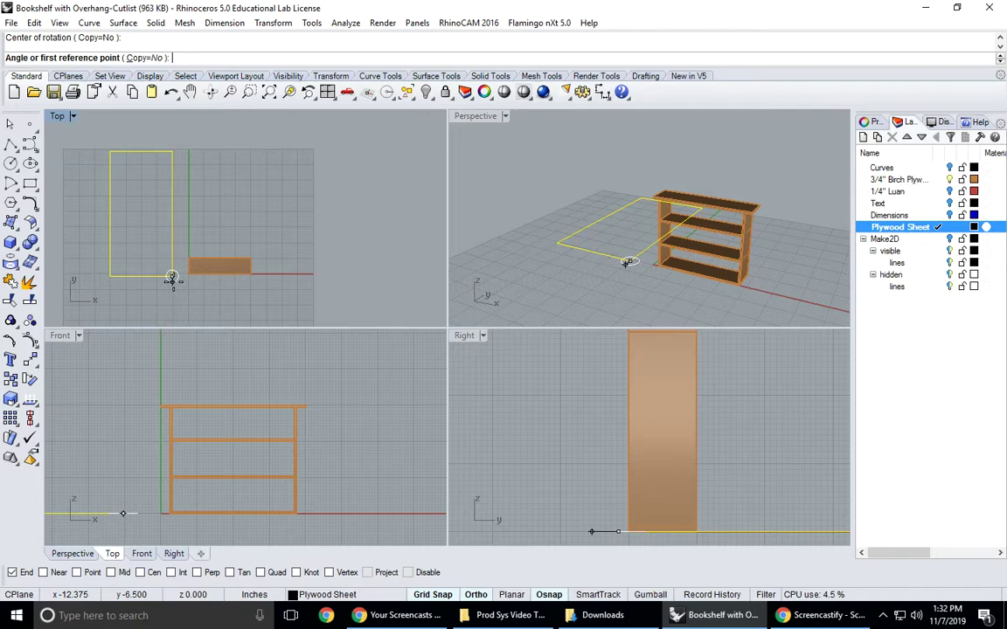
{"action": "left_click", "coordinate": [173, 176]}
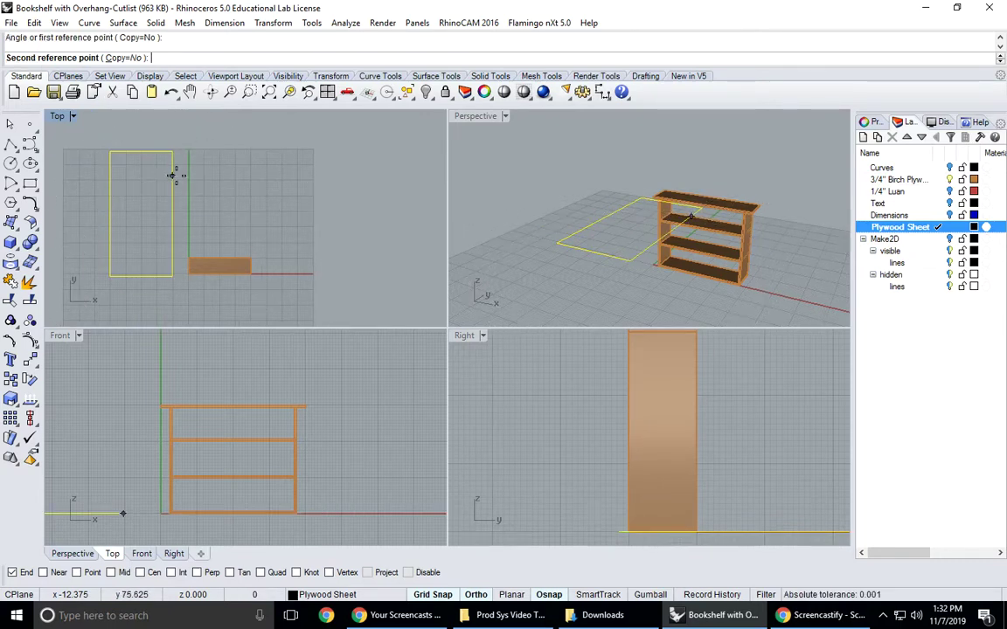
{"action": "left_click", "coordinate": [348, 253]}
{"action": "left_click_drag", "start_coordinate": [247, 222], "coordinate": [253, 187]}
{"action": "left_click_drag", "start_coordinate": [300, 216], "coordinate": [315, 215]}
{"action": "double_click", "coordinate": [58, 116]}
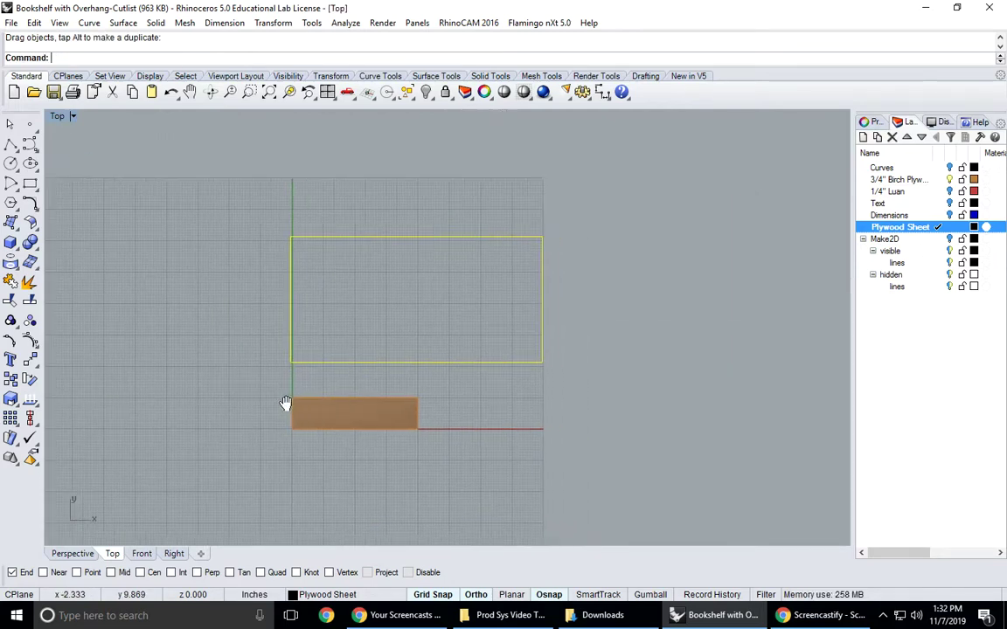
Step: Move the bookcase top panel by its corner onto the sheet outline's top-left end point
{"action": "left_click", "coordinate": [428, 393]}
{"action": "left_click", "coordinate": [359, 415]}
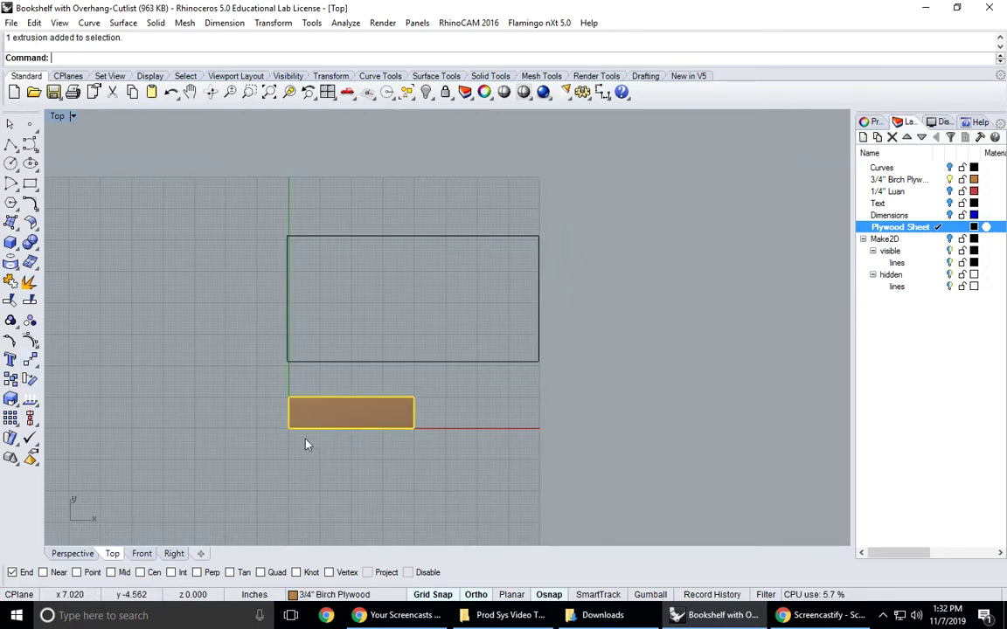
{"action": "left_click", "coordinate": [30, 322]}
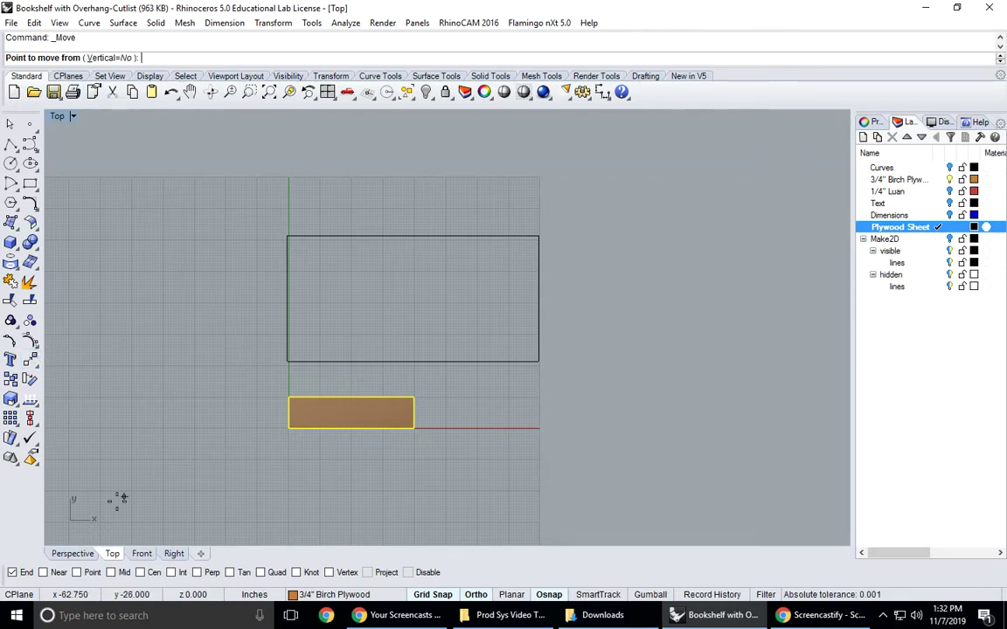
{"action": "scroll", "coordinate": [276, 405], "scroll_direction": "up", "scroll_amount": 5}
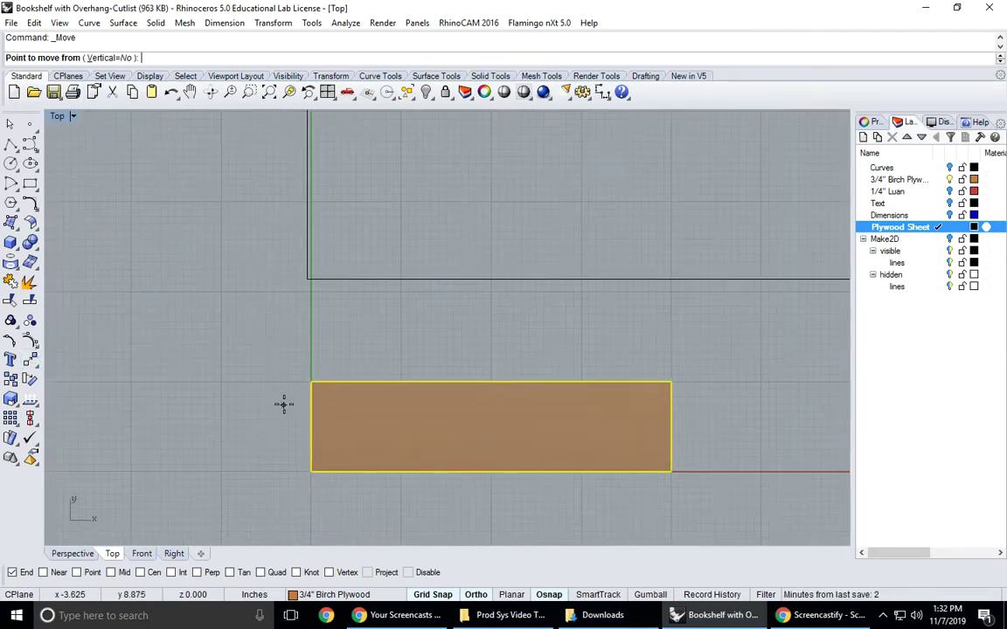
{"action": "left_click", "coordinate": [305, 381]}
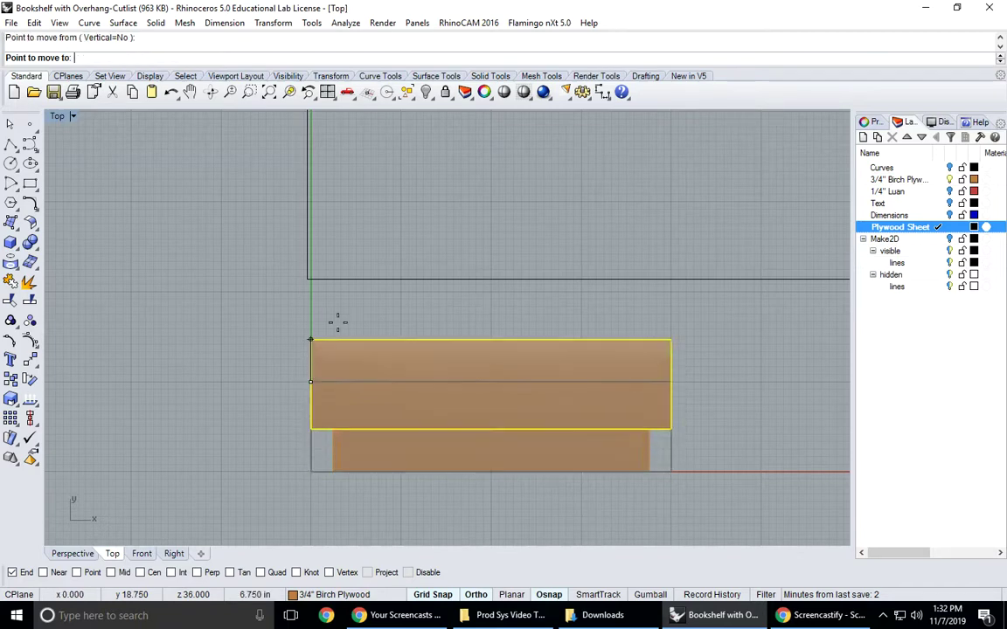
{"action": "key", "text": "Up"}
{"action": "key", "text": "Up"}
{"action": "key", "text": "Up"}
{"action": "key", "text": "Up"}
{"action": "key", "text": "Up"}
{"action": "key", "text": "Up"}
{"action": "key", "text": "Down"}
{"action": "key", "text": "Down"}
{"action": "key", "text": "Down"}
{"action": "key", "text": "Down"}
{"action": "key", "text": "Down"}
{"action": "key", "text": "Down"}
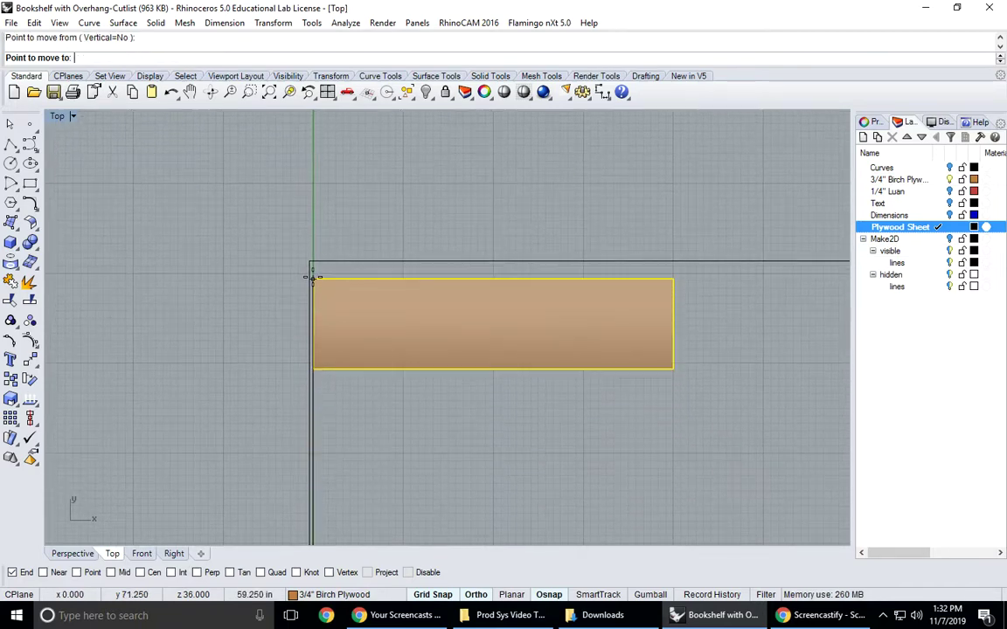
{"action": "left_click", "coordinate": [308, 262]}
{"action": "key", "text": "Right"}
{"action": "key", "text": "Right"}
{"action": "key", "text": "Right"}
{"action": "key", "text": "Right"}
{"action": "scroll", "coordinate": [179, 332], "scroll_direction": "down", "scroll_amount": 3}
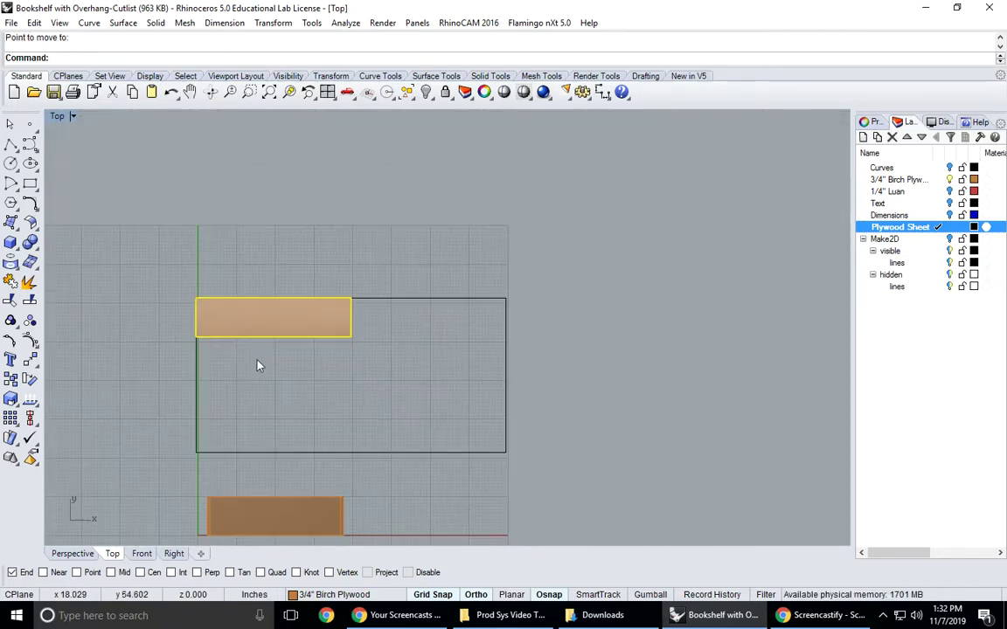
{"action": "right_click_drag", "start_coordinate": [258, 365], "coordinate": [313, 348]}
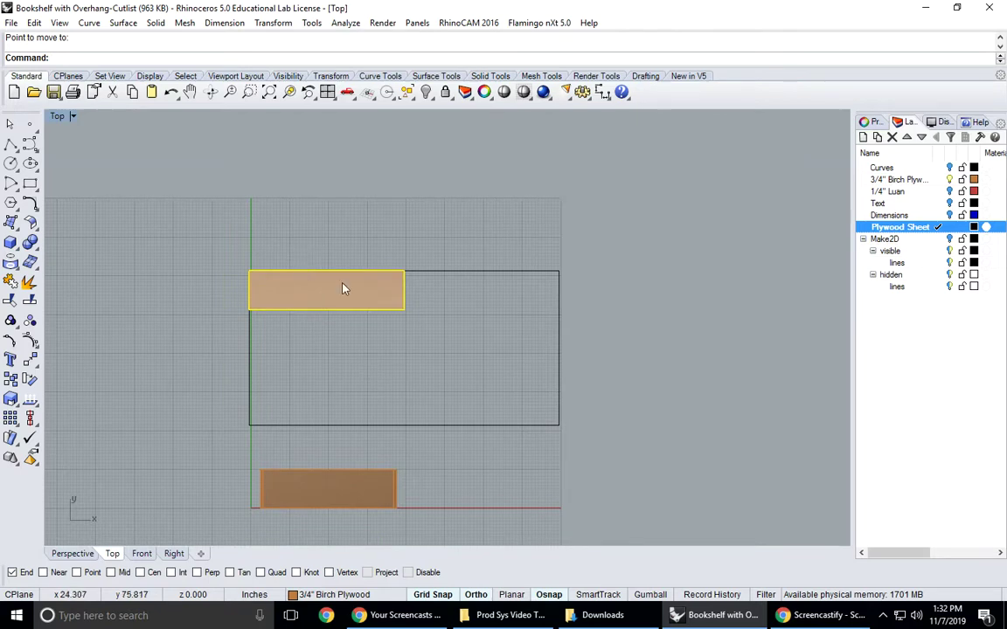
{"action": "left_click", "coordinate": [10, 358]}
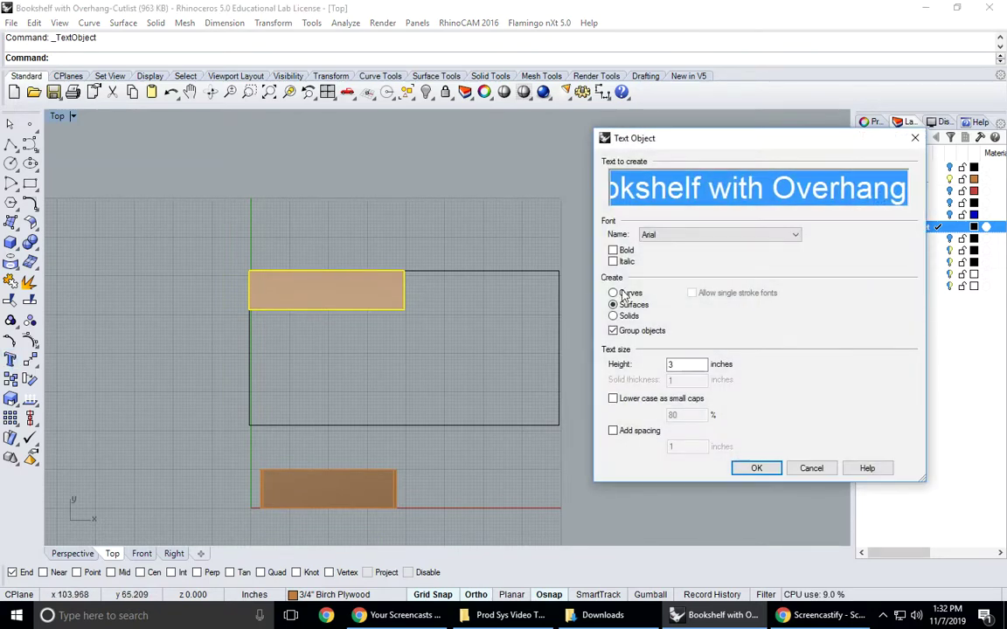
Step: Place a 'Top' text label on the panel and check it in the Perspective view
{"action": "type", "text": "To"}
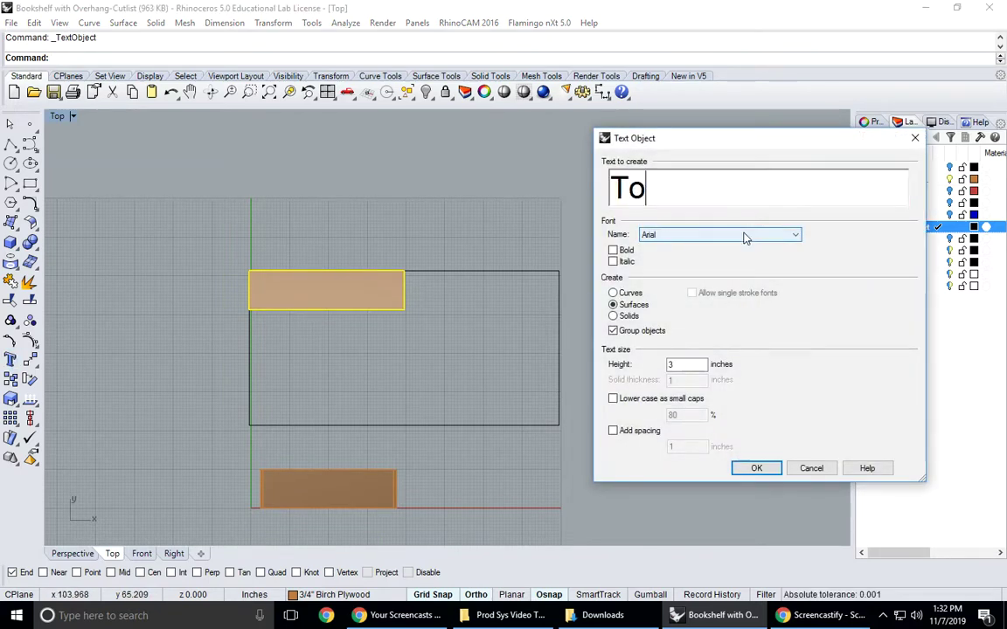
{"action": "type", "text": "p"}
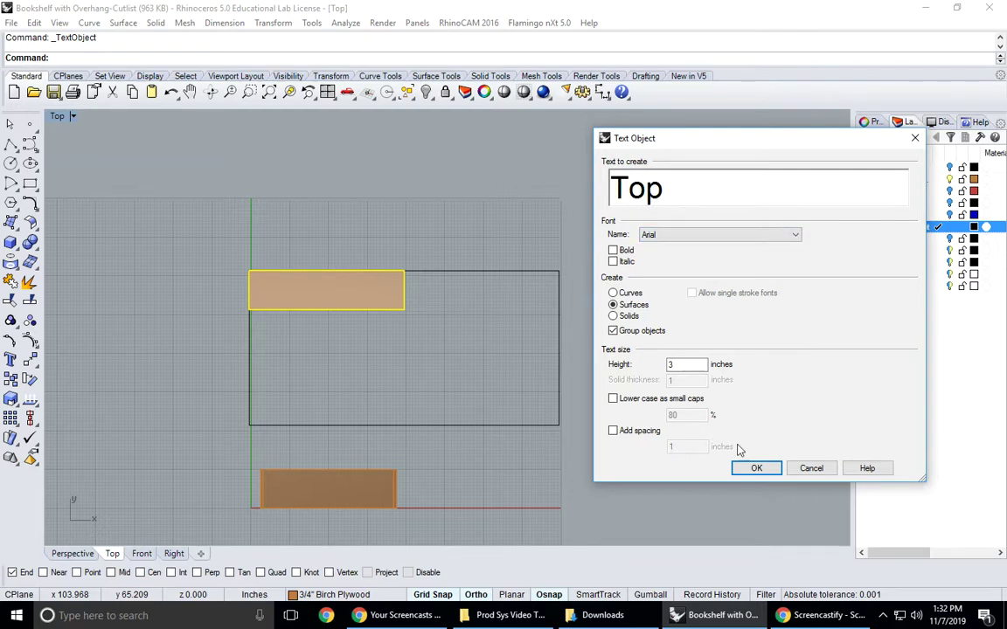
{"action": "left_click", "coordinate": [756, 468]}
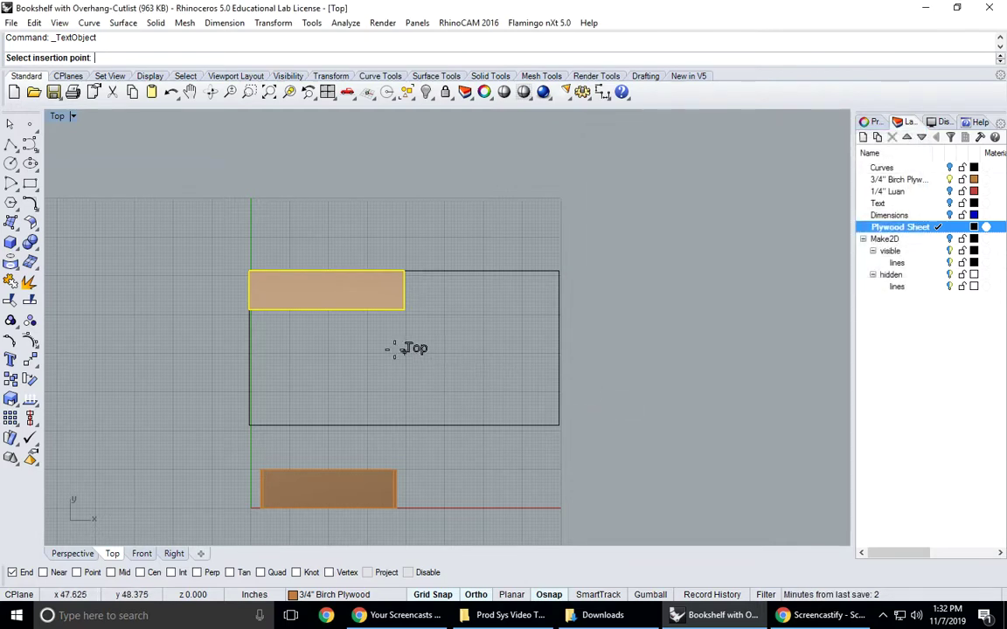
{"action": "left_click", "coordinate": [320, 300]}
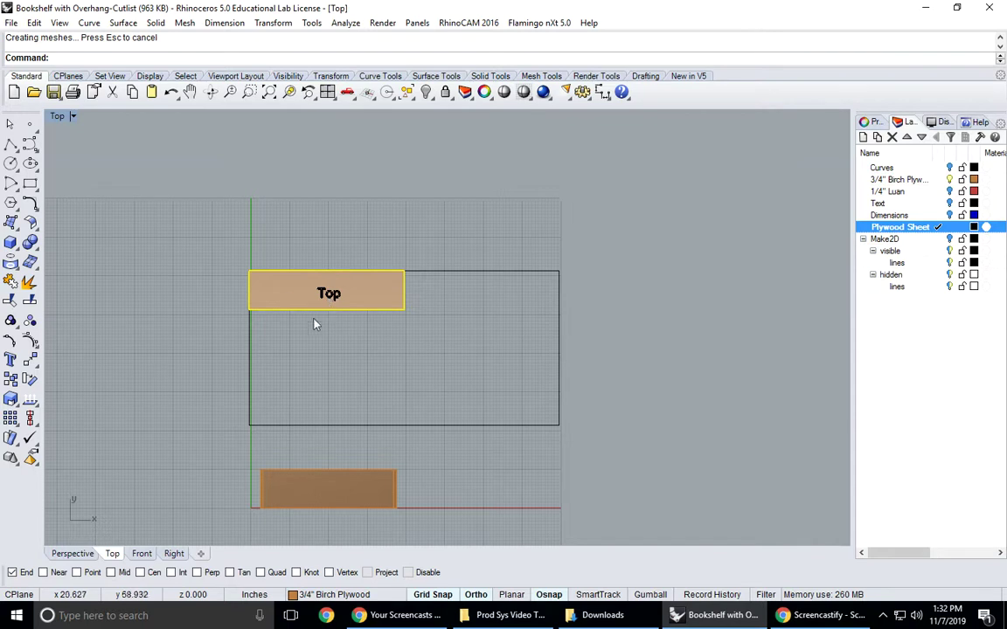
{"action": "double_click", "coordinate": [57, 116]}
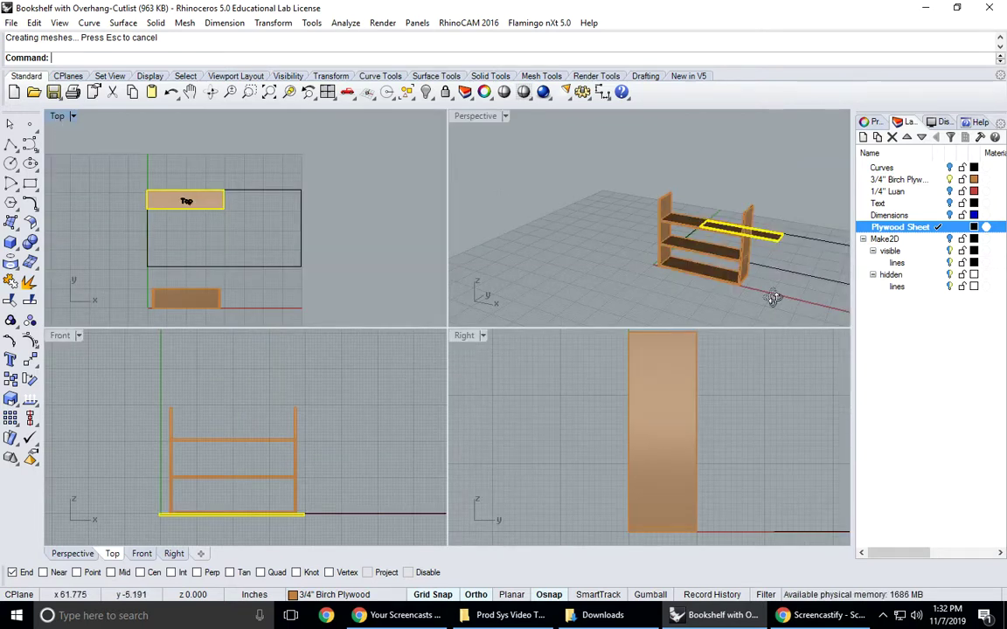
{"action": "right_click_drag", "start_coordinate": [695, 266], "coordinate": [784, 233]}
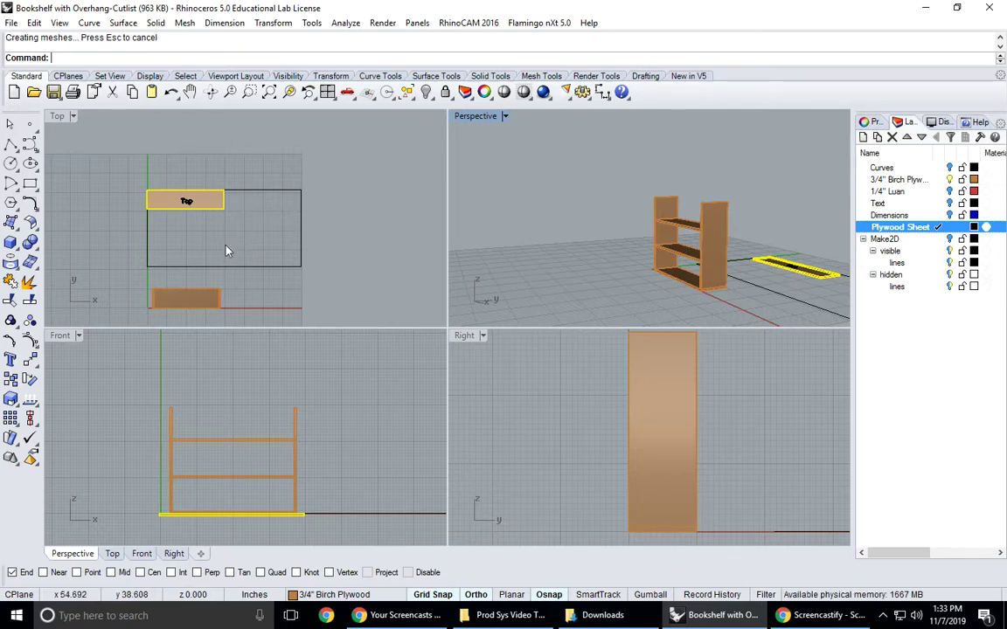
{"action": "double_click", "coordinate": [59, 118]}
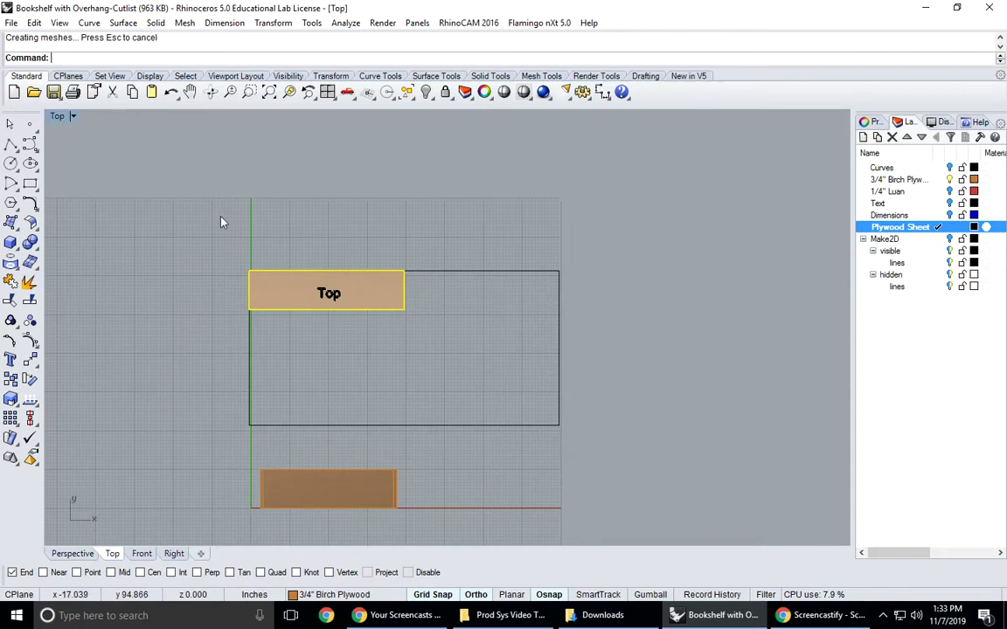
{"action": "left_click", "coordinate": [368, 252]}
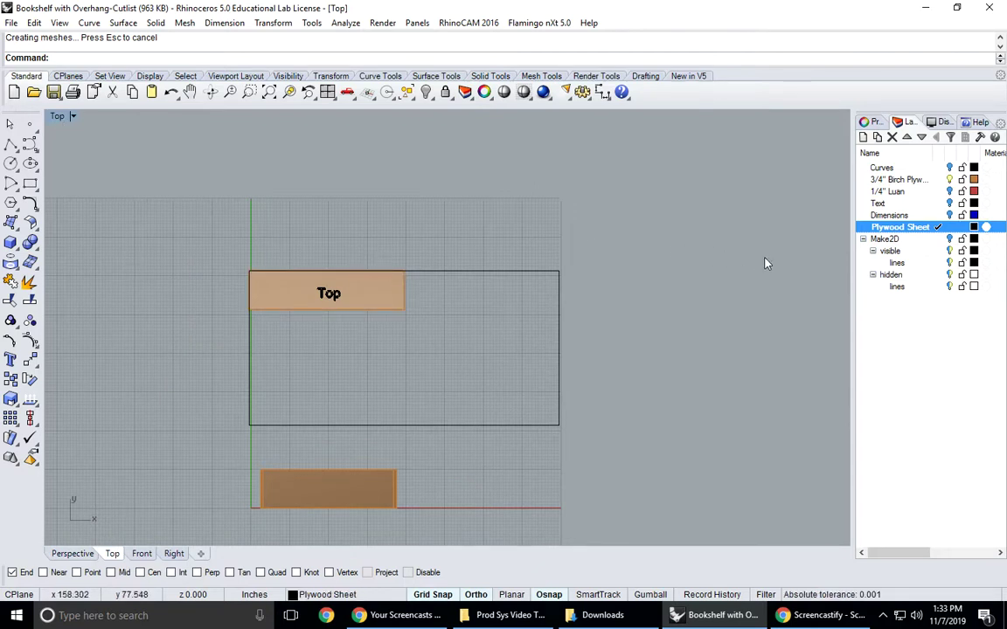
{"action": "left_click", "coordinate": [602, 92]}
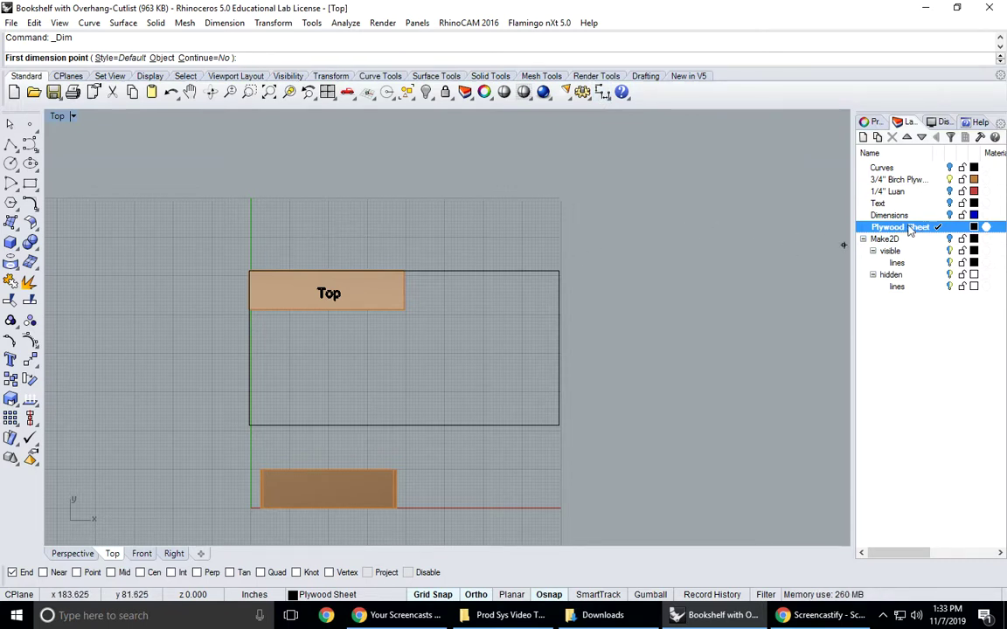
Step: Dimension the Top board with a 48 length above it and a 12 width on its left
{"action": "scroll", "coordinate": [245, 259], "scroll_direction": "up", "scroll_amount": 5}
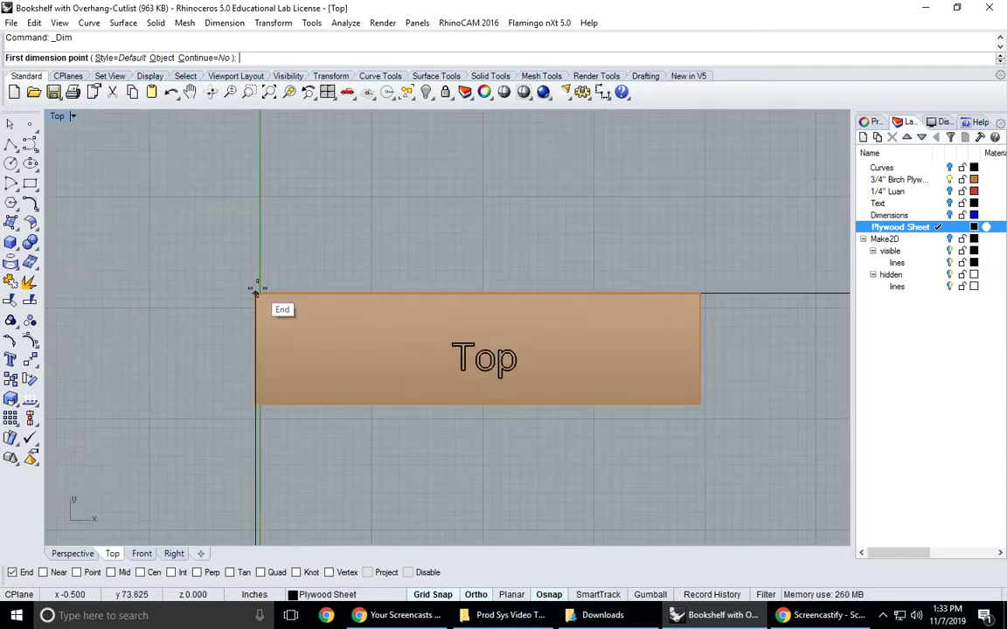
{"action": "left_click", "coordinate": [255, 293]}
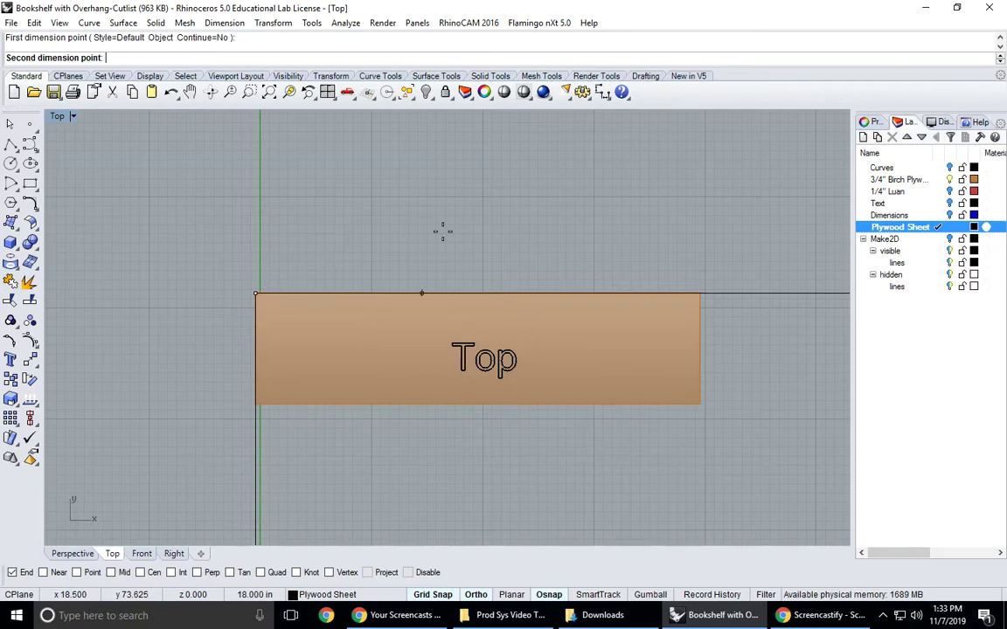
{"action": "left_click", "coordinate": [696, 294]}
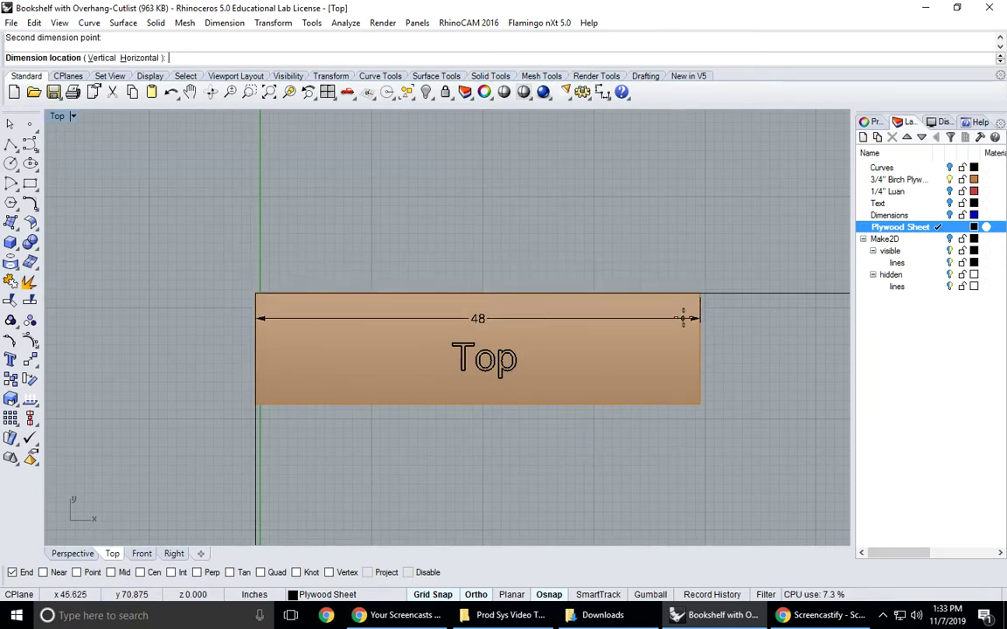
{"action": "left_click", "coordinate": [687, 268]}
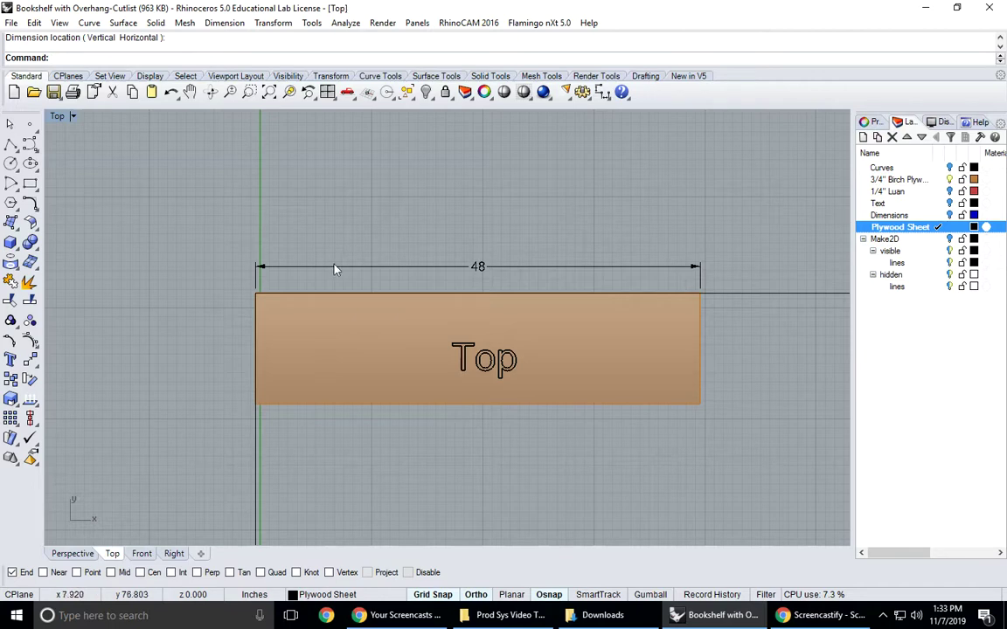
{"action": "left_click", "coordinate": [589, 98]}
{"action": "left_click", "coordinate": [256, 294]}
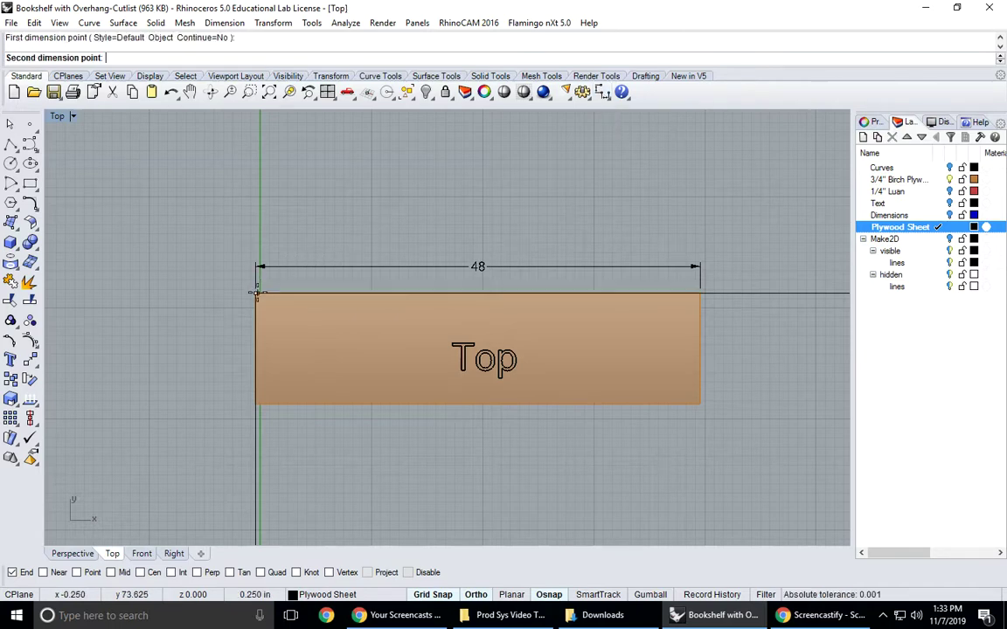
{"action": "left_click", "coordinate": [256, 404]}
{"action": "left_click", "coordinate": [230, 365]}
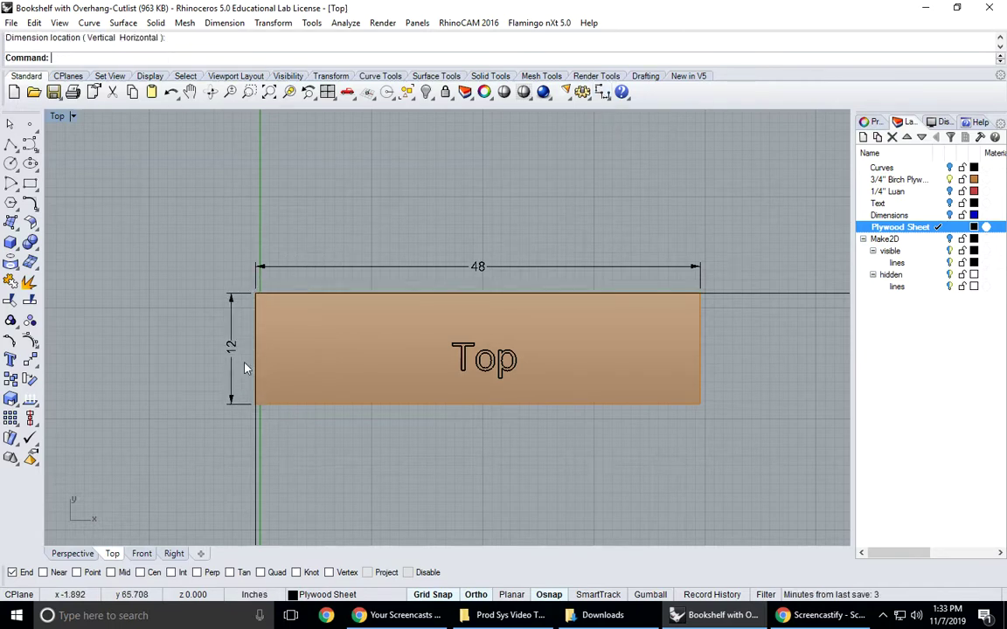
{"action": "scroll", "coordinate": [387, 307], "scroll_direction": "down", "scroll_amount": 3}
{"action": "right_click_drag", "start_coordinate": [387, 308], "coordinate": [411, 335]}
{"action": "left_click", "coordinate": [398, 441]}
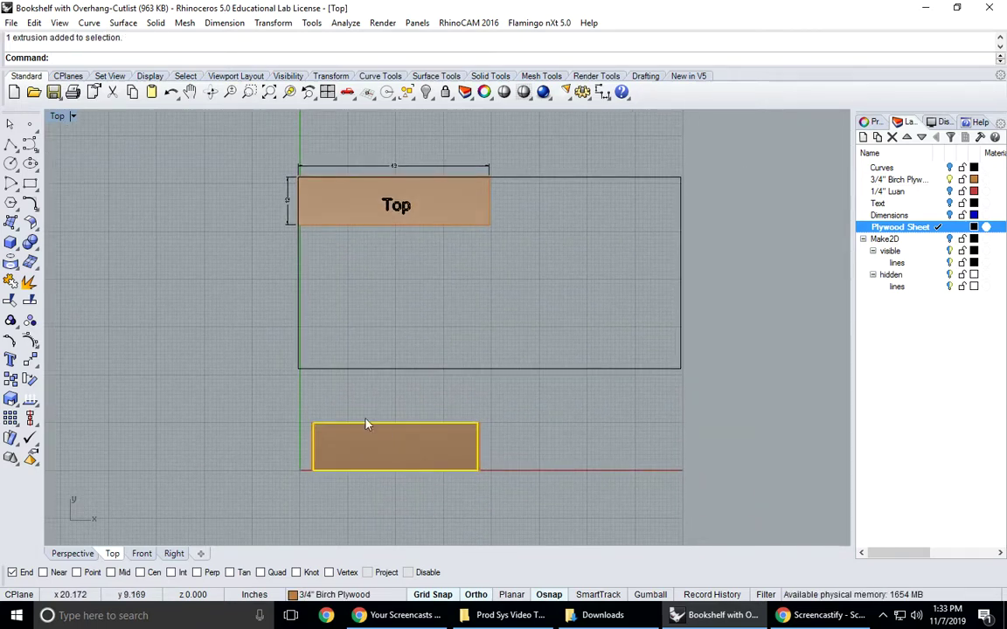
Step: Start moving the lower shelf board, using its top-left corner as the base point
{"action": "double_click", "coordinate": [56, 116]}
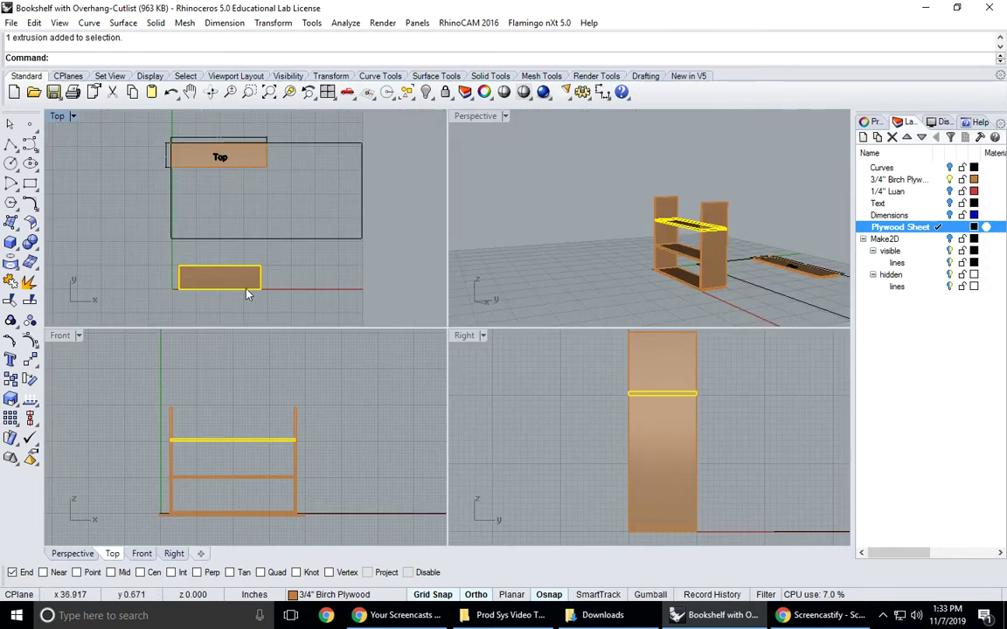
{"action": "left_click", "coordinate": [31, 360]}
{"action": "scroll", "coordinate": [194, 267], "scroll_direction": "up", "scroll_amount": 8}
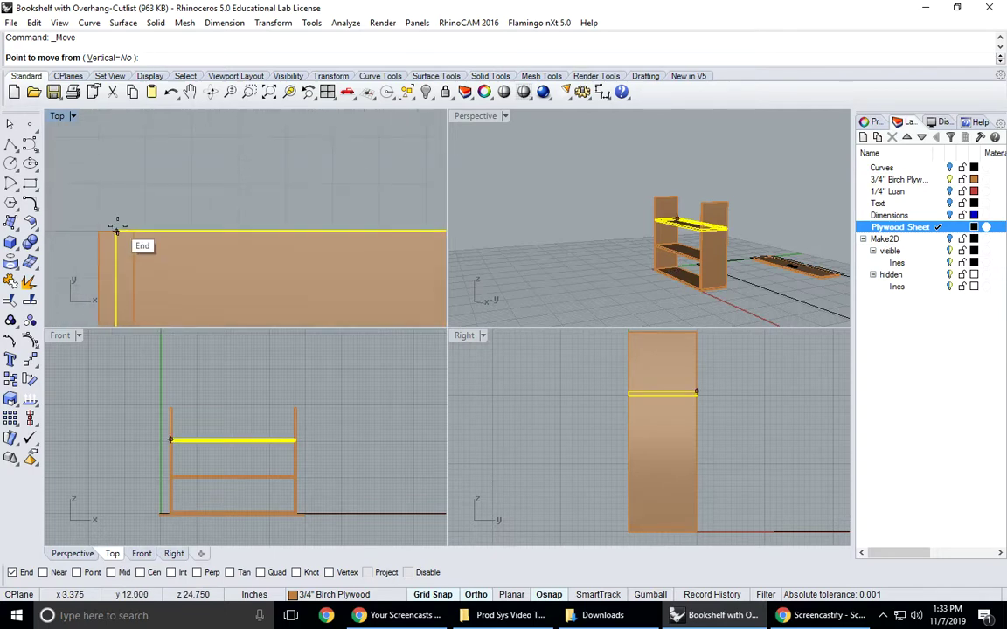
{"action": "left_click", "coordinate": [117, 229]}
{"action": "scroll", "coordinate": [117, 229], "scroll_direction": "down", "scroll_amount": 5}
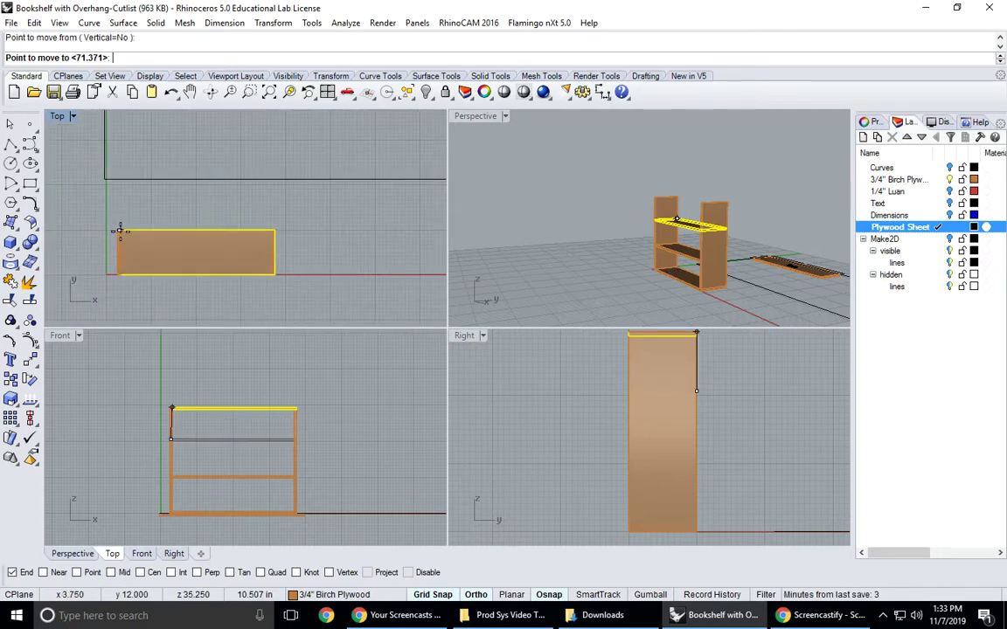
Step: Drop the board at the Top board's top-right end point so the two butt together
{"action": "double_click", "coordinate": [57, 116]}
{"action": "scroll", "coordinate": [304, 202], "scroll_direction": "down", "scroll_amount": 3}
{"action": "right_click_drag", "start_coordinate": [303, 202], "coordinate": [236, 343]}
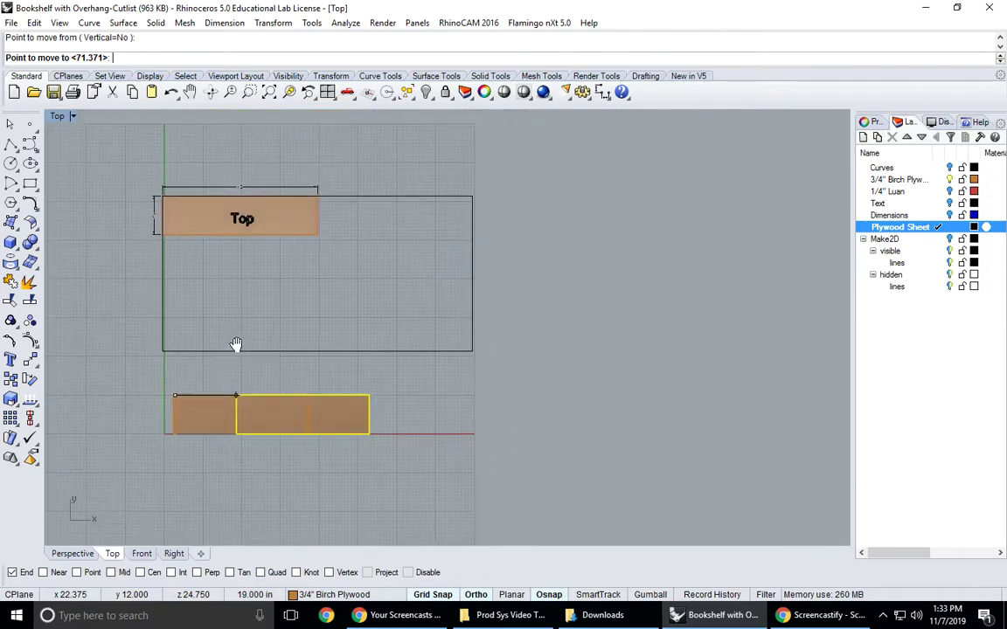
{"action": "scroll", "coordinate": [340, 209], "scroll_direction": "up", "scroll_amount": 6}
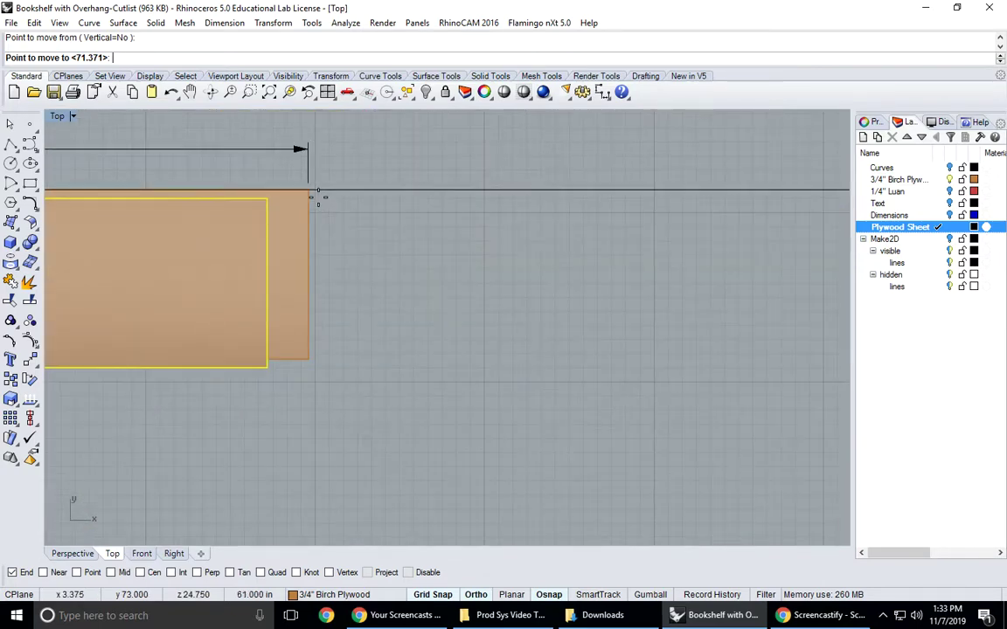
{"action": "left_click", "coordinate": [307, 191]}
{"action": "scroll", "coordinate": [387, 354], "scroll_direction": "down", "scroll_amount": 4}
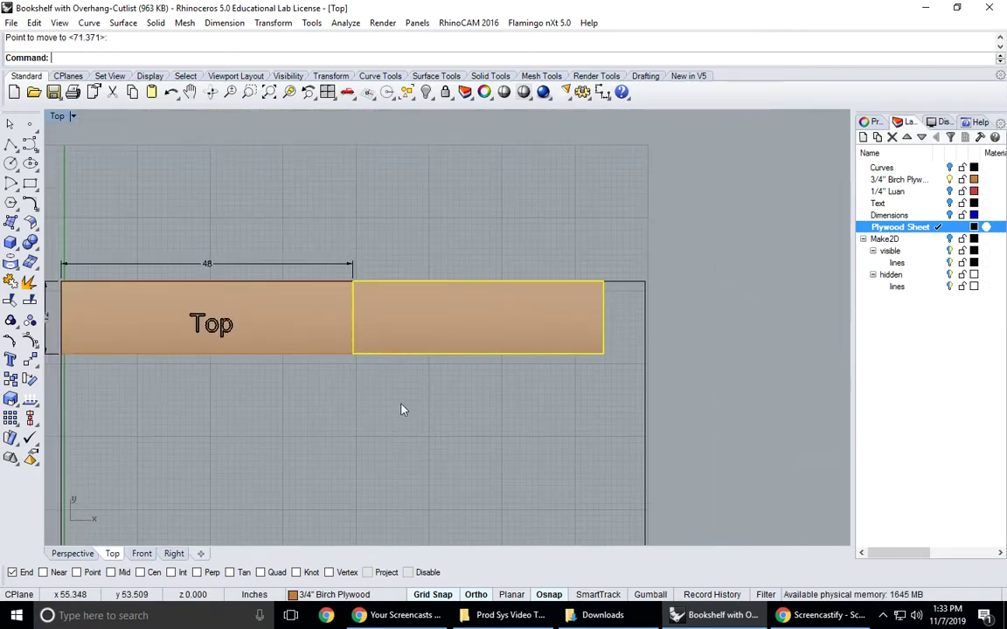
{"action": "right_click_drag", "start_coordinate": [402, 410], "coordinate": [348, 385]}
{"action": "left_click", "coordinate": [342, 382]}
Step: Add a 'Top Shelf' text label on the new board
{"action": "left_click", "coordinate": [11, 360]}
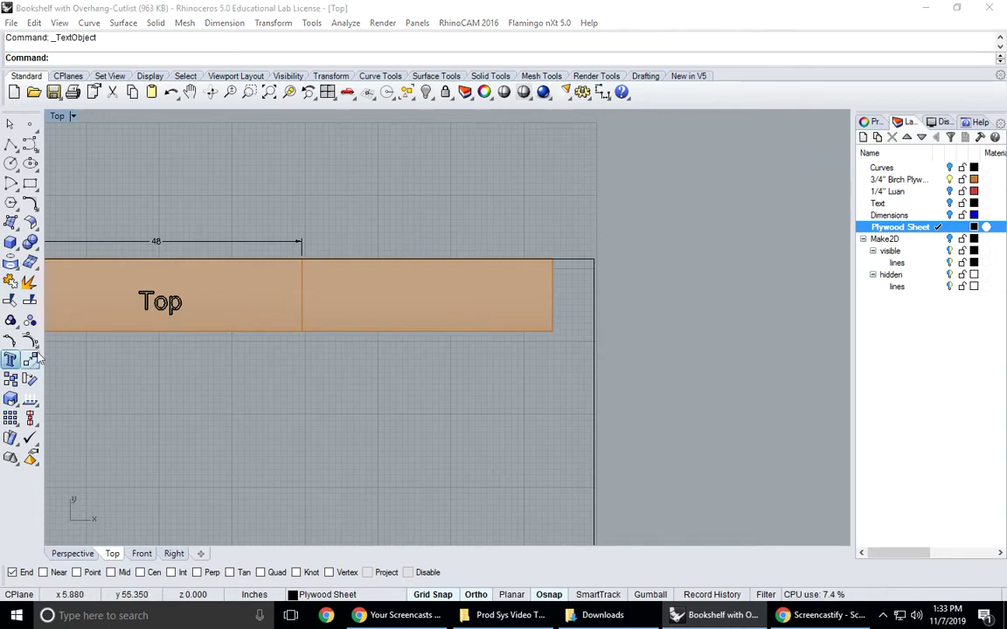
{"action": "left_click", "coordinate": [702, 197]}
{"action": "type", "text": "S"}
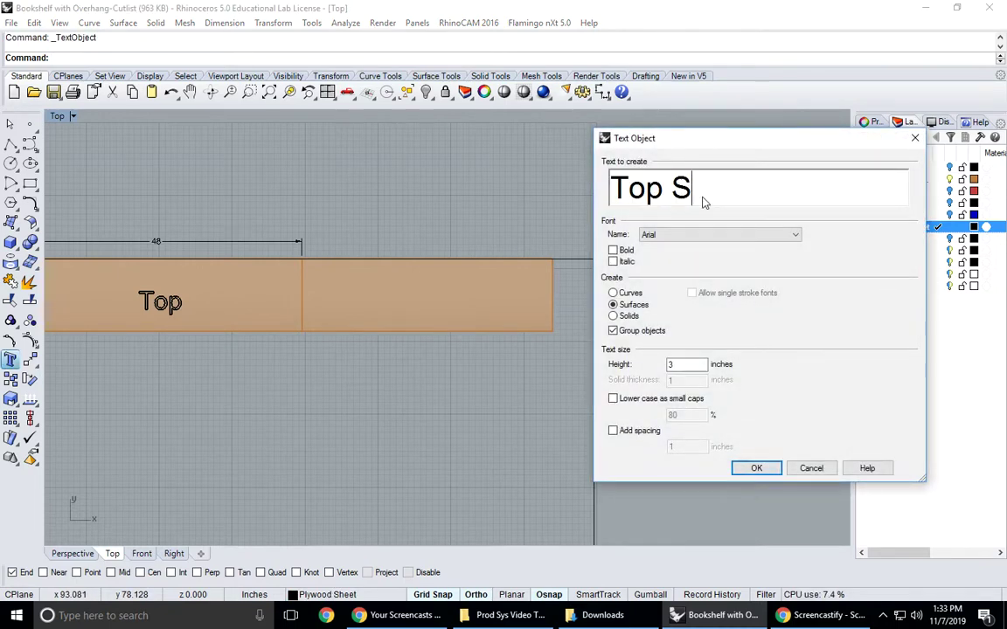
{"action": "type", "text": "helf"}
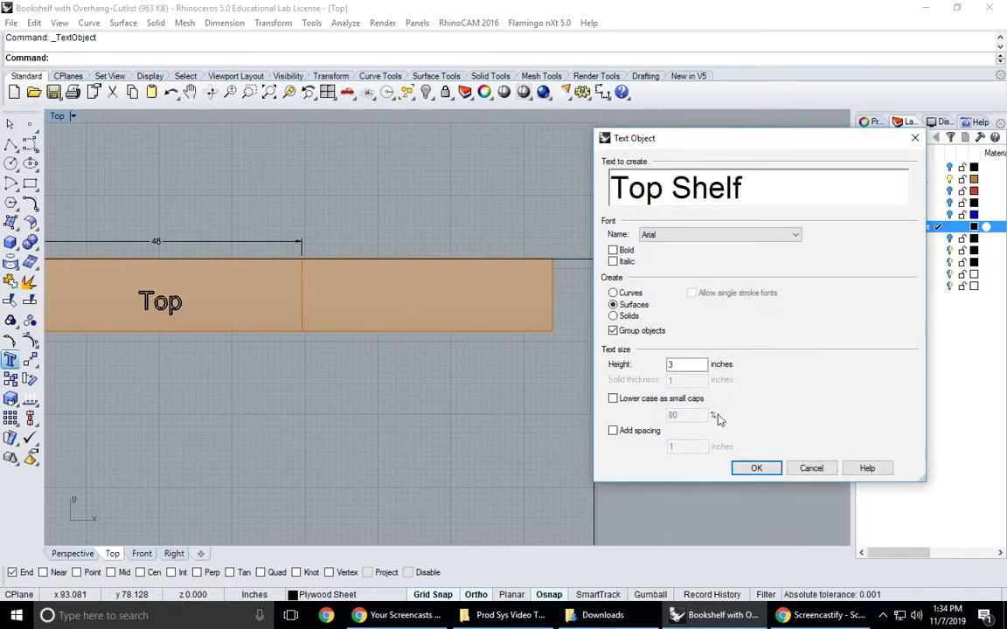
{"action": "left_click", "coordinate": [756, 468]}
{"action": "left_click", "coordinate": [397, 305]}
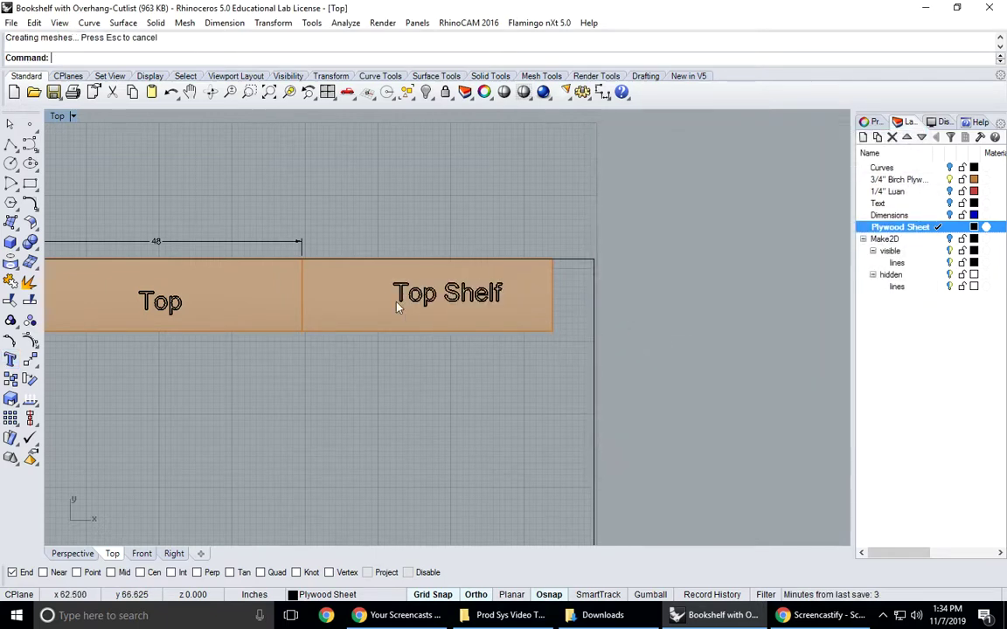
Step: Dimension the board's 41 1/4 length from the shared corner to its far corner
{"action": "left_click", "coordinate": [602, 94]}
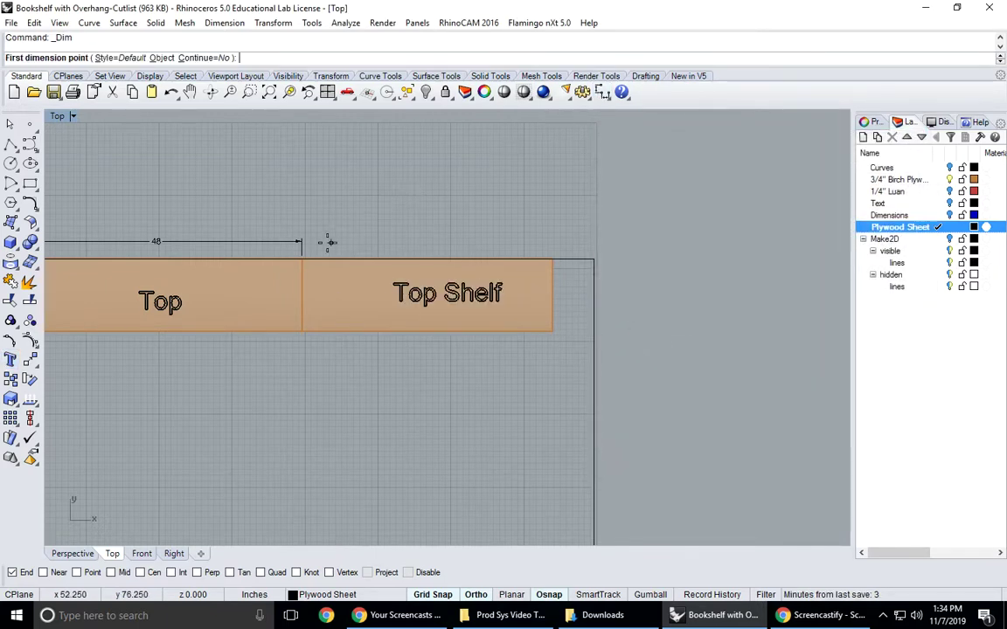
{"action": "left_click", "coordinate": [301, 259]}
{"action": "left_click", "coordinate": [550, 258]}
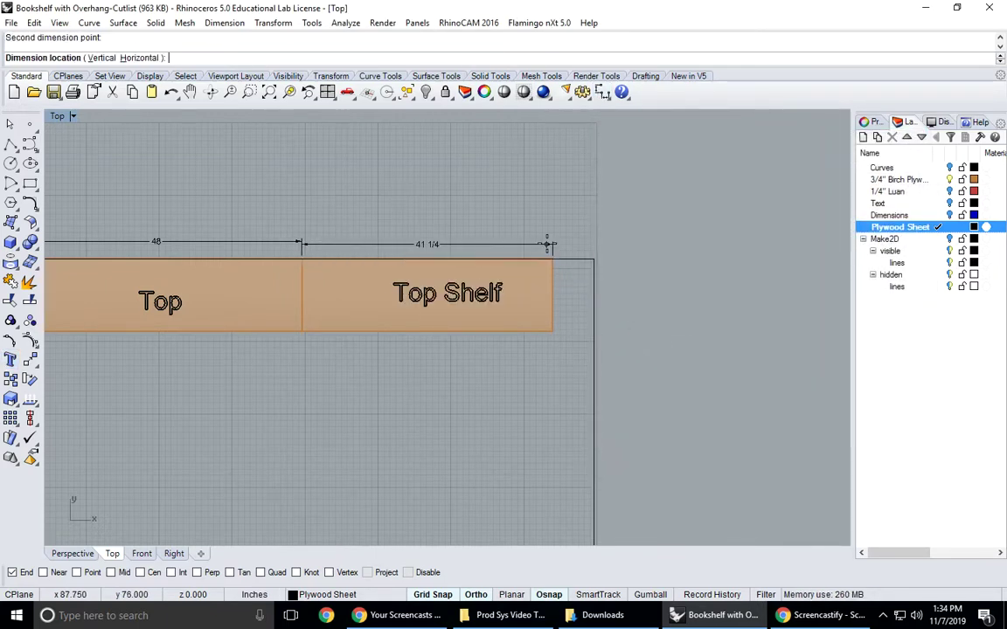
{"action": "left_click", "coordinate": [480, 243]}
{"action": "right_click_drag", "start_coordinate": [446, 275], "coordinate": [518, 276]}
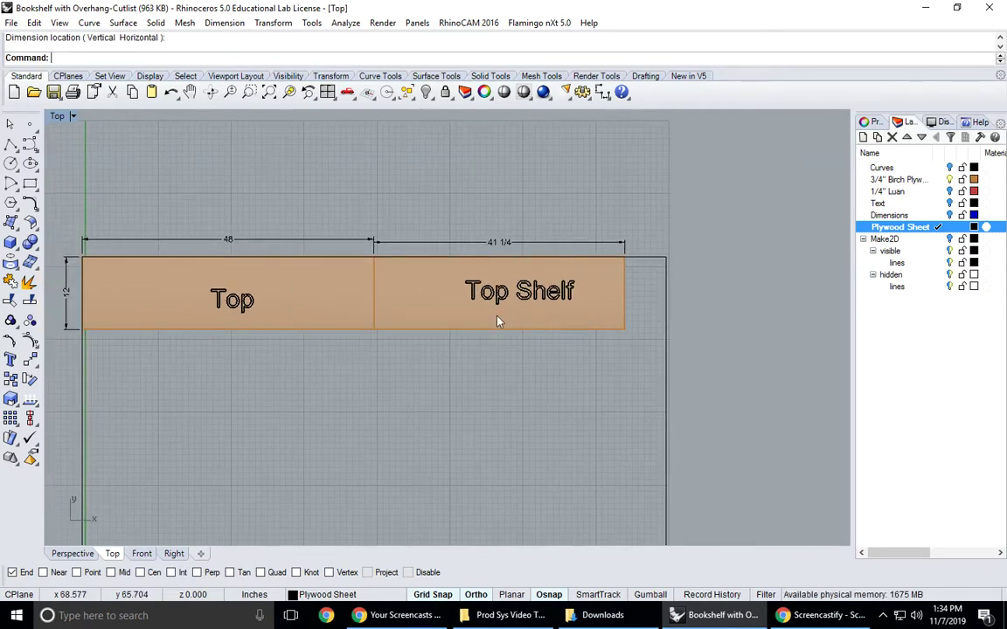
{"action": "right_click_drag", "start_coordinate": [487, 338], "coordinate": [515, 333]}
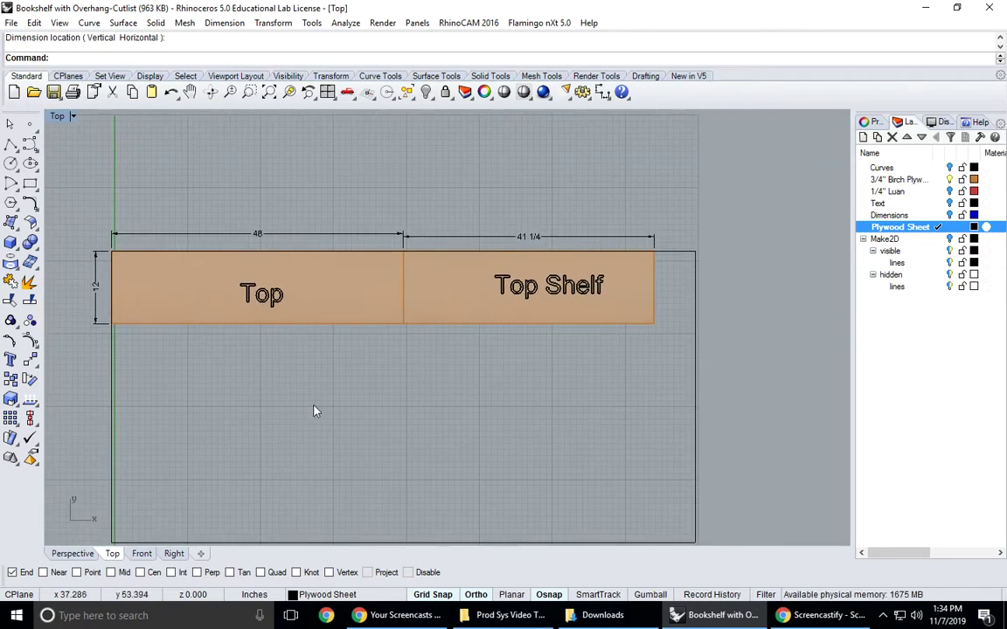
Step: Restore four viewports and move the middle shelf by its corner to lie below the Top board
{"action": "double_click", "coordinate": [58, 116]}
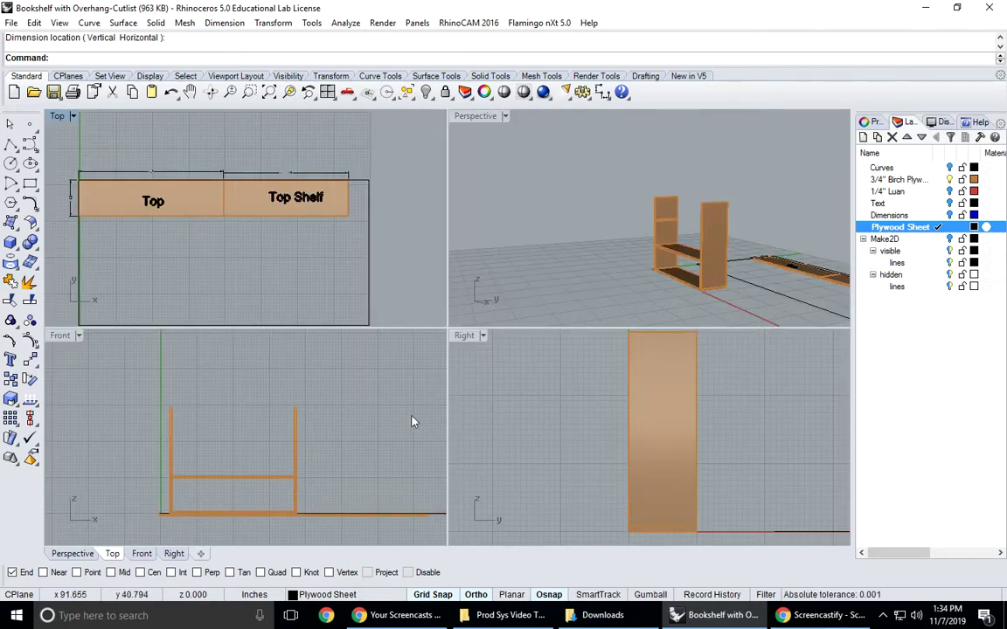
{"action": "left_click", "coordinate": [223, 478]}
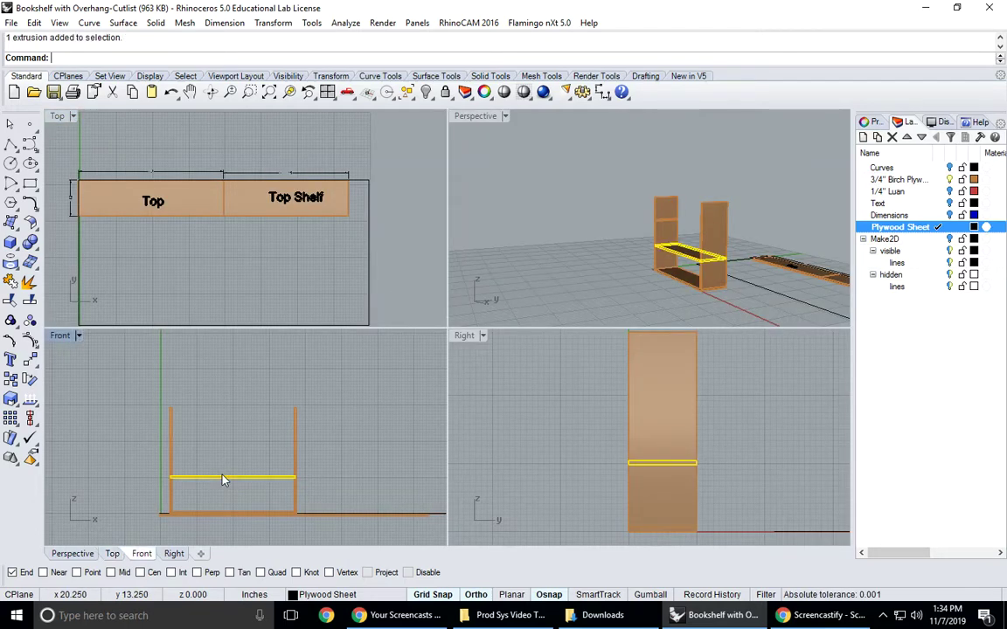
{"action": "left_click", "coordinate": [27, 366]}
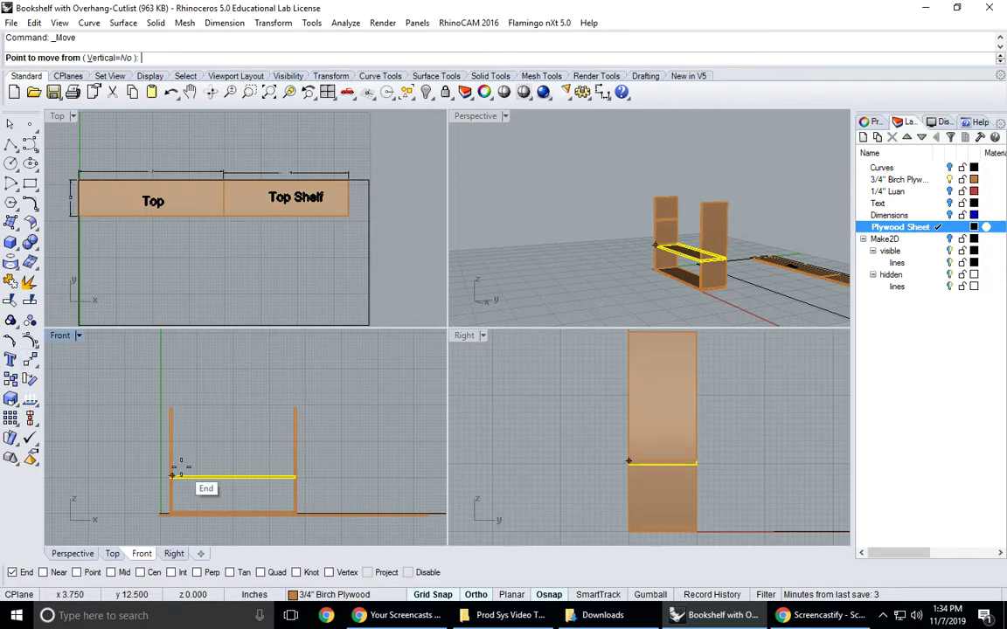
{"action": "scroll", "coordinate": [179, 469], "scroll_direction": "up", "scroll_amount": 5}
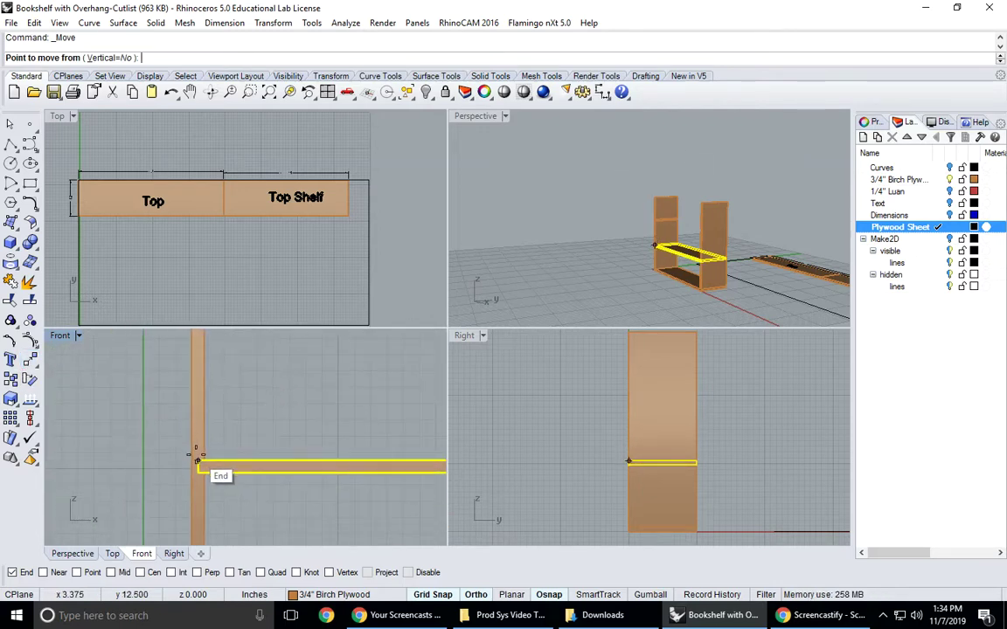
{"action": "scroll", "coordinate": [243, 151], "scroll_direction": "down", "scroll_amount": 2}
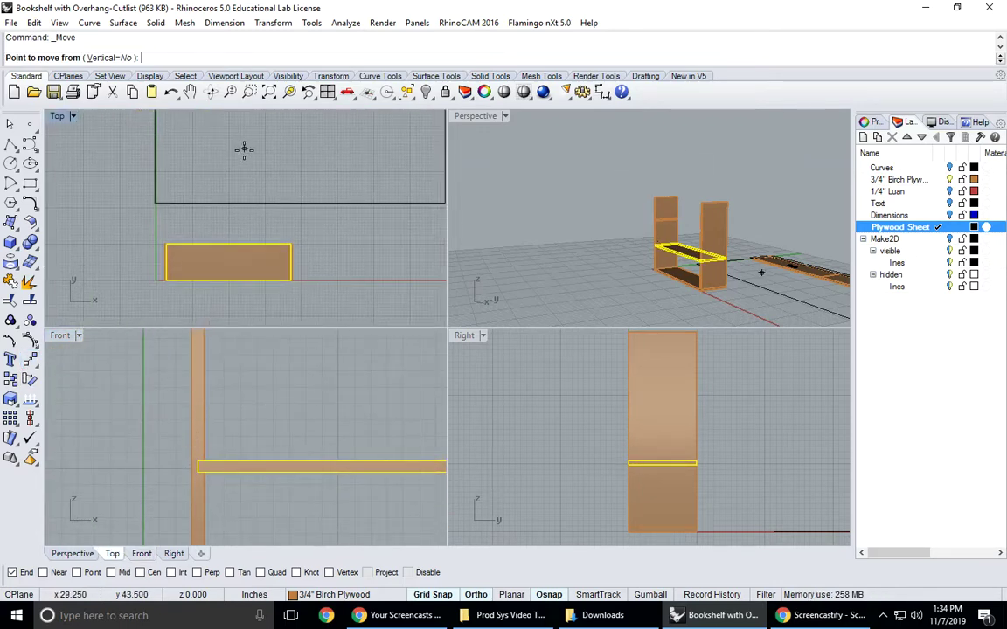
{"action": "scroll", "coordinate": [167, 242], "scroll_direction": "up", "scroll_amount": 3}
{"action": "left_click", "coordinate": [180, 237]}
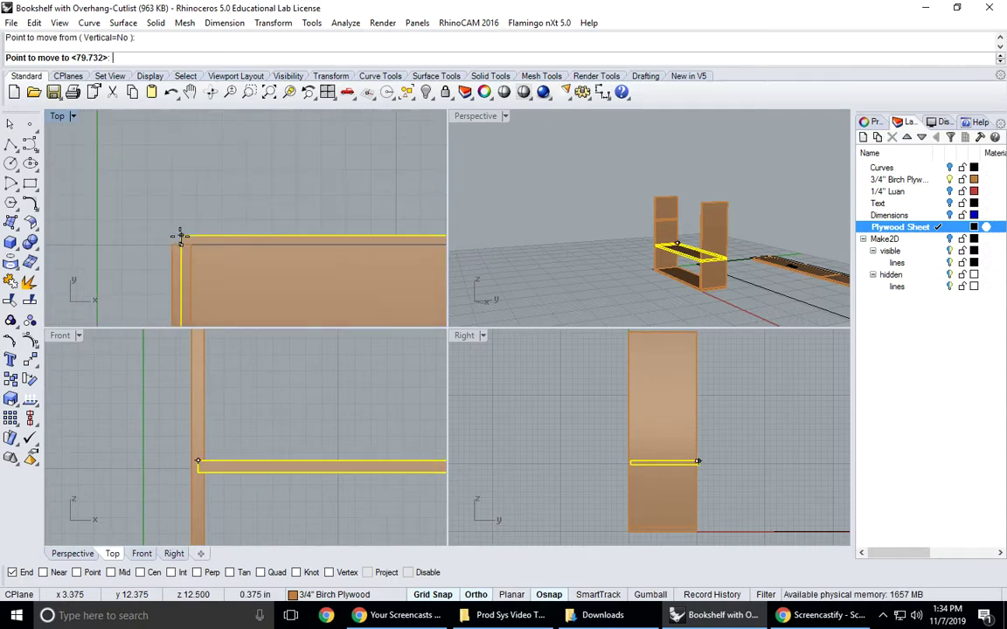
{"action": "scroll", "coordinate": [179, 236], "scroll_direction": "down", "scroll_amount": 2}
{"action": "scroll", "coordinate": [198, 218], "scroll_direction": "down", "scroll_amount": 2}
{"action": "scroll", "coordinate": [247, 217], "scroll_direction": "up", "scroll_amount": 4}
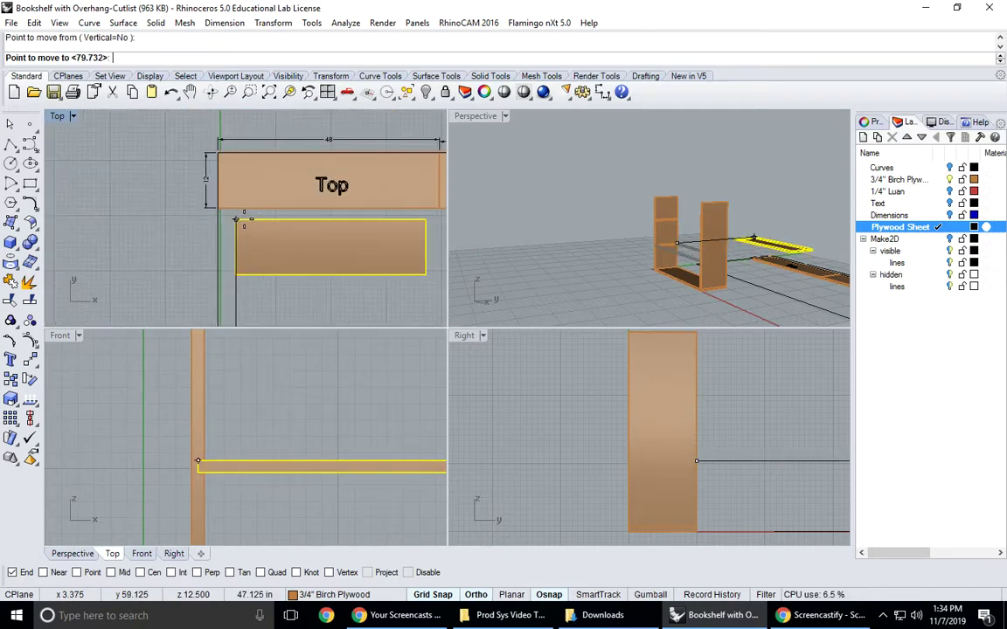
{"action": "scroll", "coordinate": [201, 192], "scroll_direction": "down", "scroll_amount": 2}
{"action": "left_click", "coordinate": [157, 162]}
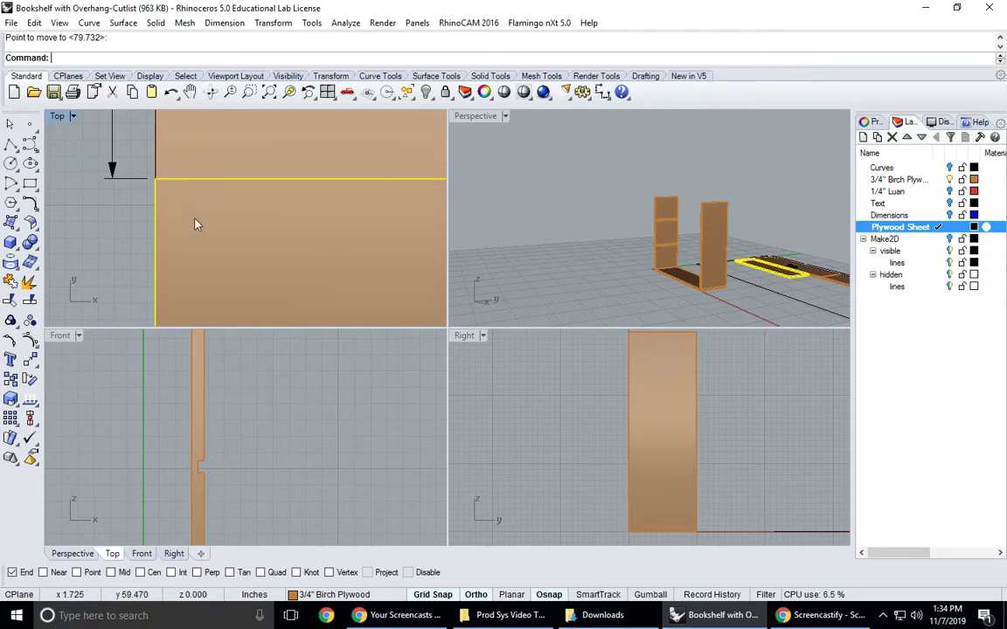
{"action": "scroll", "coordinate": [221, 263], "scroll_direction": "up", "scroll_amount": 2}
{"action": "scroll", "coordinate": [221, 263], "scroll_direction": "down", "scroll_amount": 3}
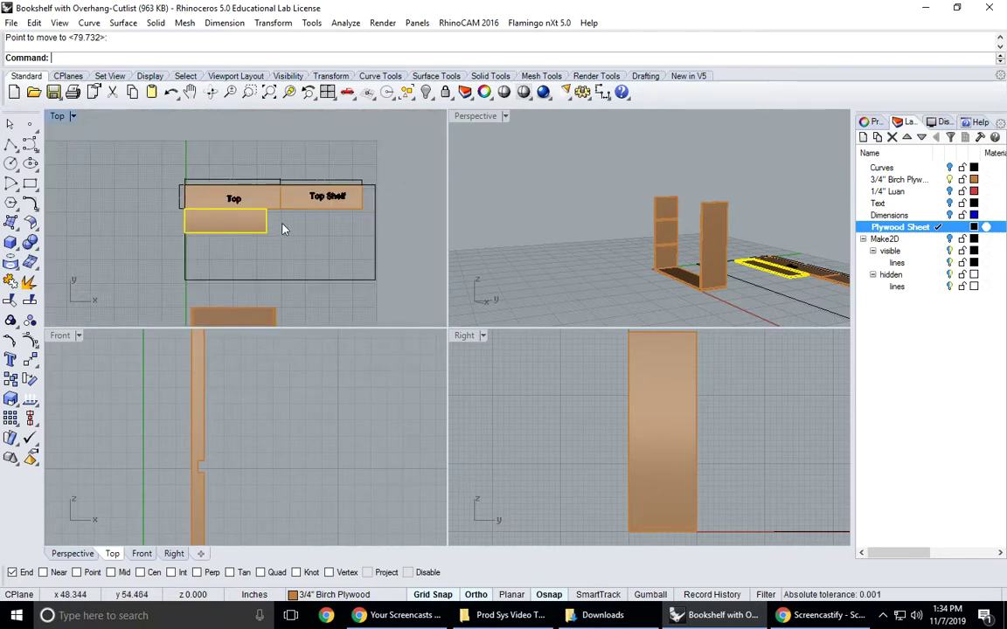
{"action": "left_click", "coordinate": [11, 320]}
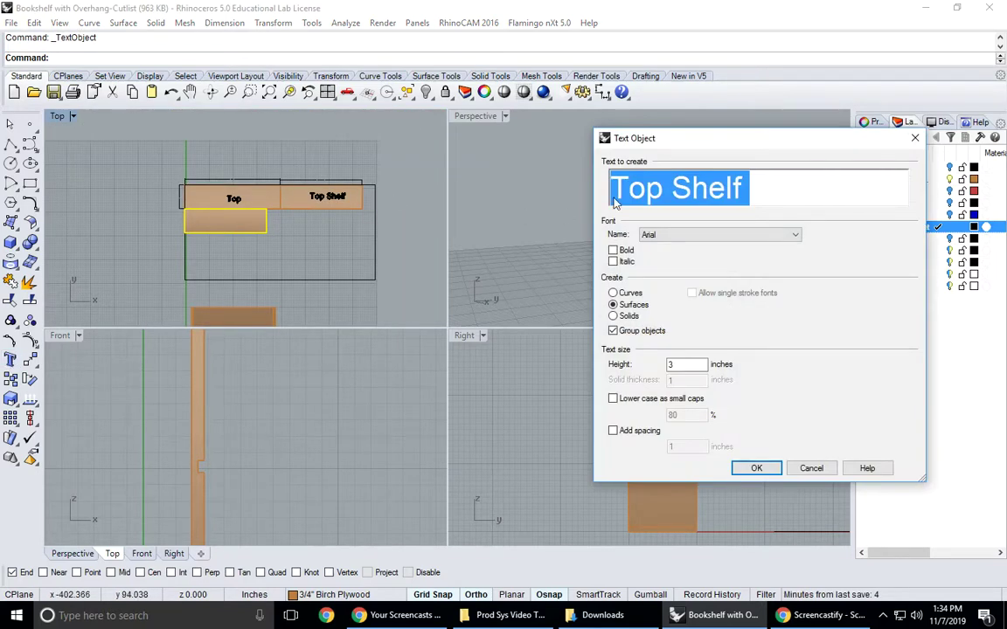
Step: Label the empty panel beside Top as 'Bottom Shelf'
{"action": "type", "text": "Botto"}
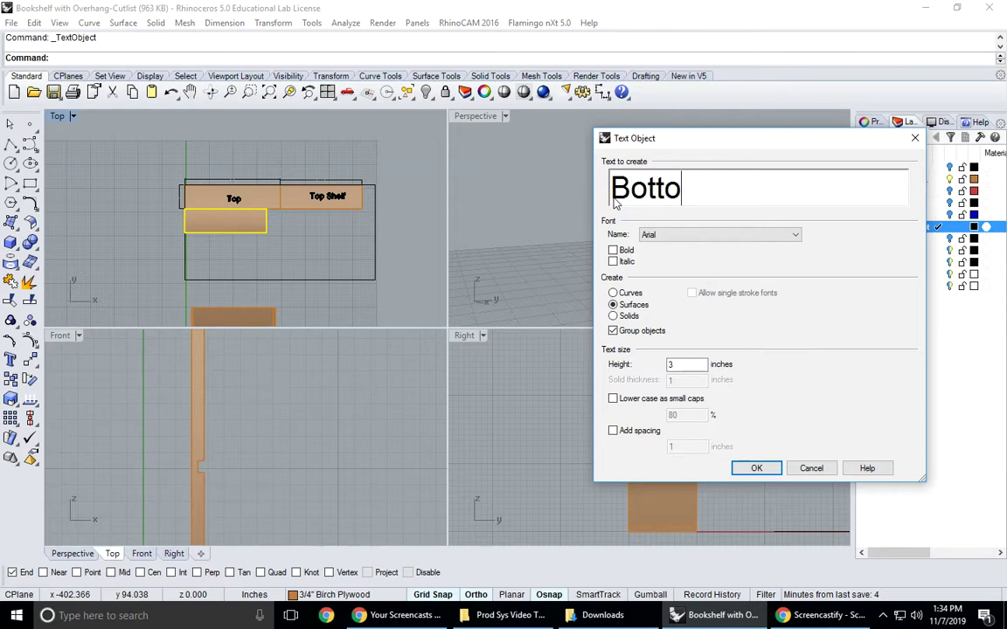
{"action": "type", "text": "m Shelf"}
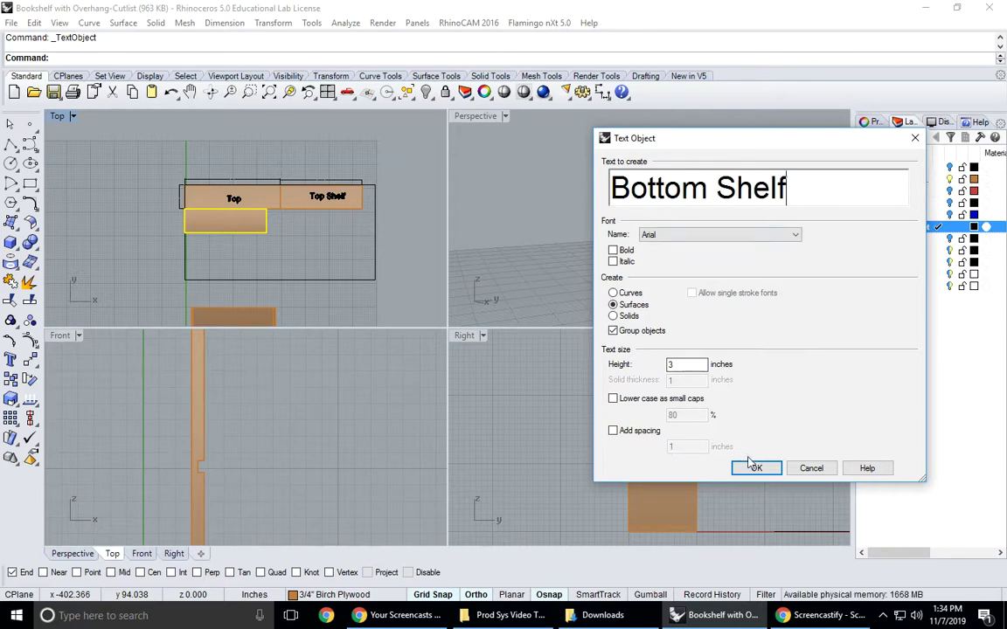
{"action": "key", "text": "Return"}
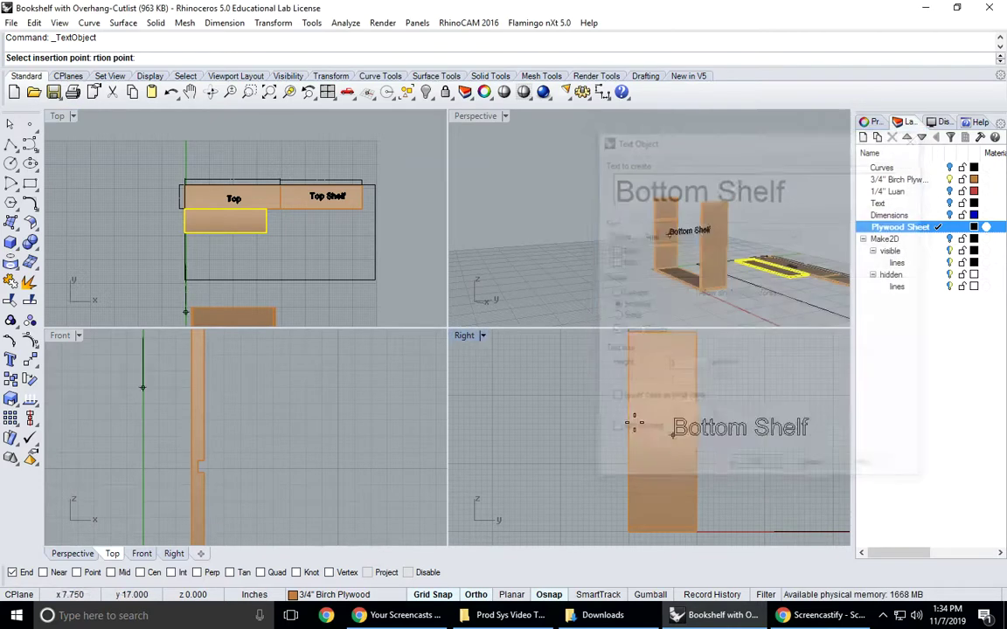
{"action": "scroll", "coordinate": [325, 211], "scroll_direction": "up", "scroll_amount": 5}
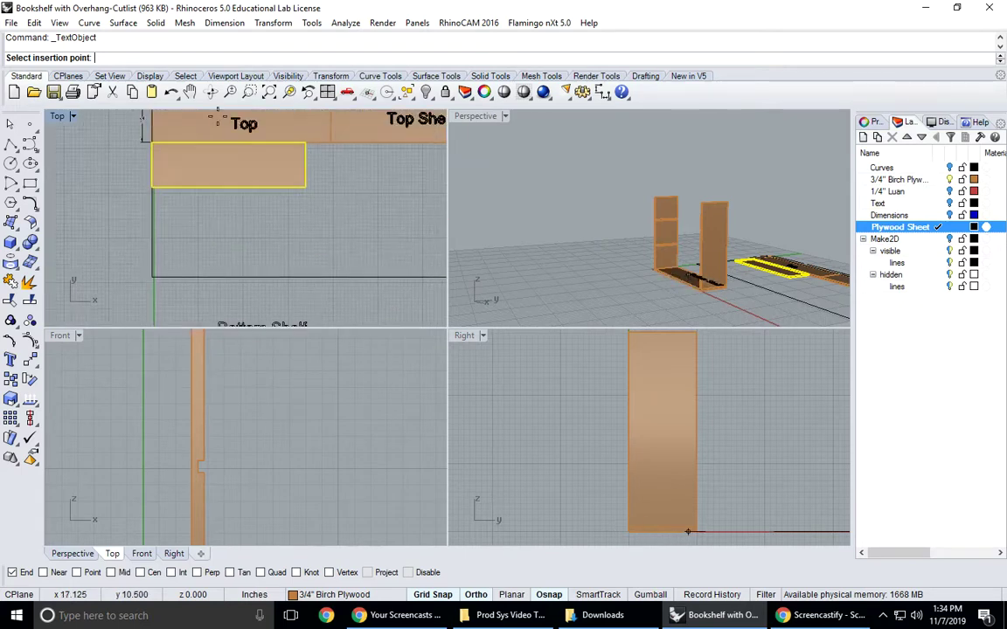
{"action": "right_click_drag", "start_coordinate": [208, 192], "coordinate": [213, 283]}
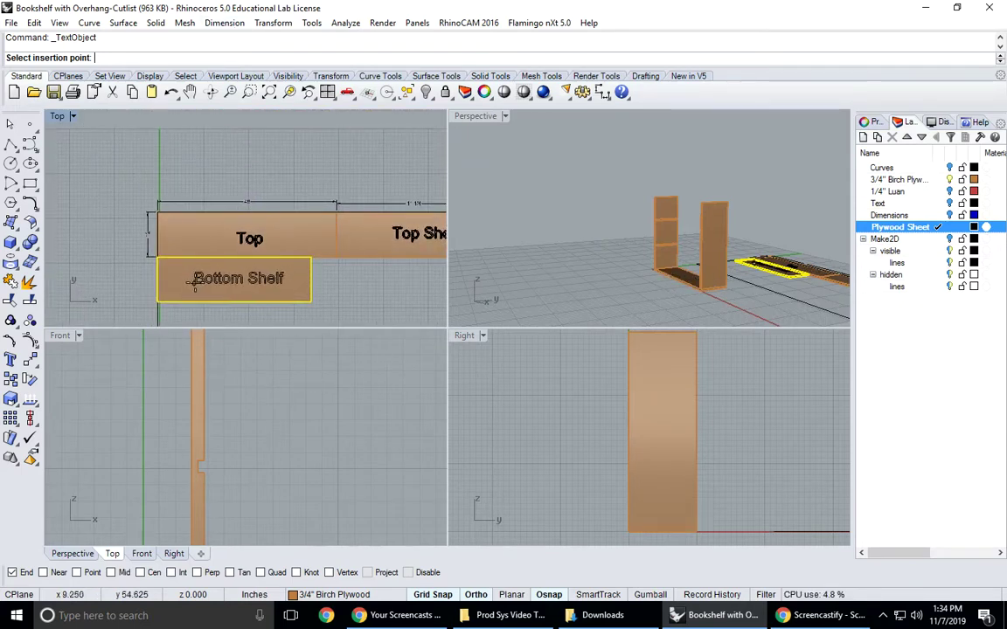
{"action": "left_click", "coordinate": [210, 290]}
{"action": "scroll", "coordinate": [297, 167], "scroll_direction": "down", "scroll_amount": 1}
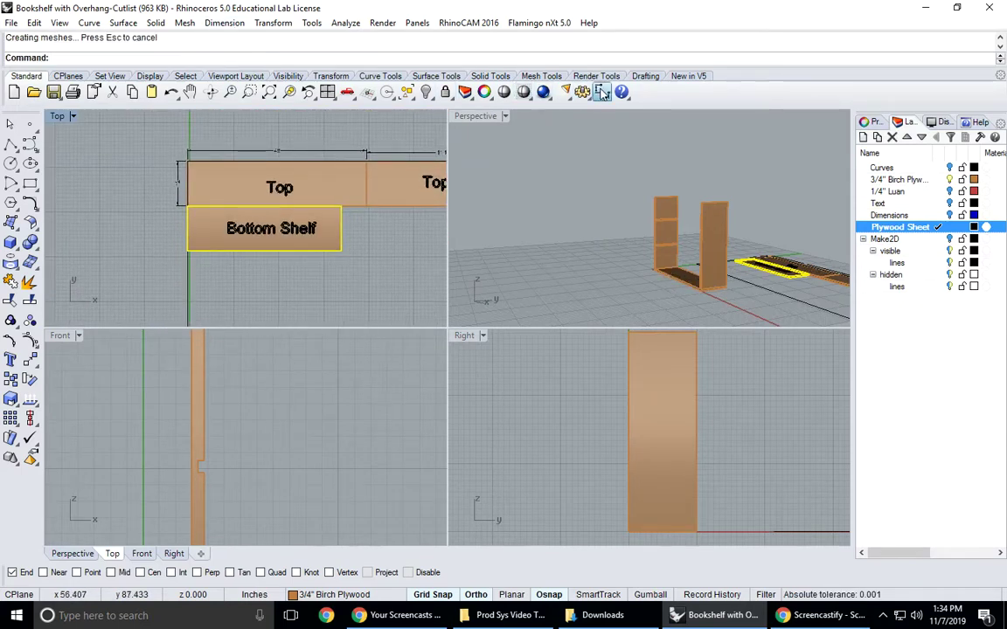
Step: Dimension the panel's 12 height along its left edge using Dim
{"action": "type", "text": "dim"}
{"action": "key", "text": "Return"}
{"action": "scroll", "coordinate": [186, 247], "scroll_direction": "up", "scroll_amount": 5}
{"action": "left_click", "coordinate": [186, 237]}
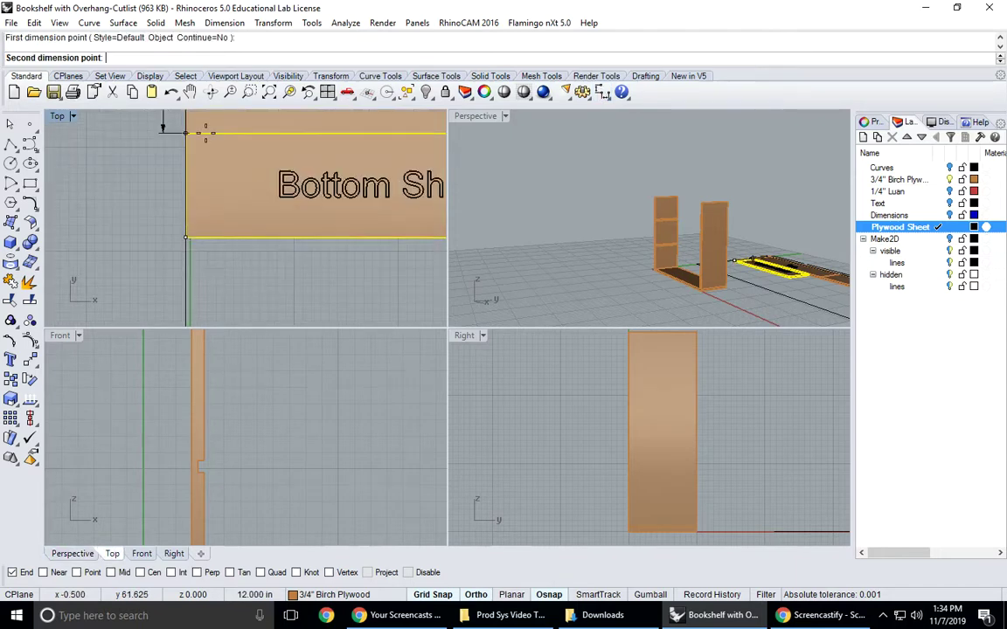
{"action": "left_click", "coordinate": [193, 133]}
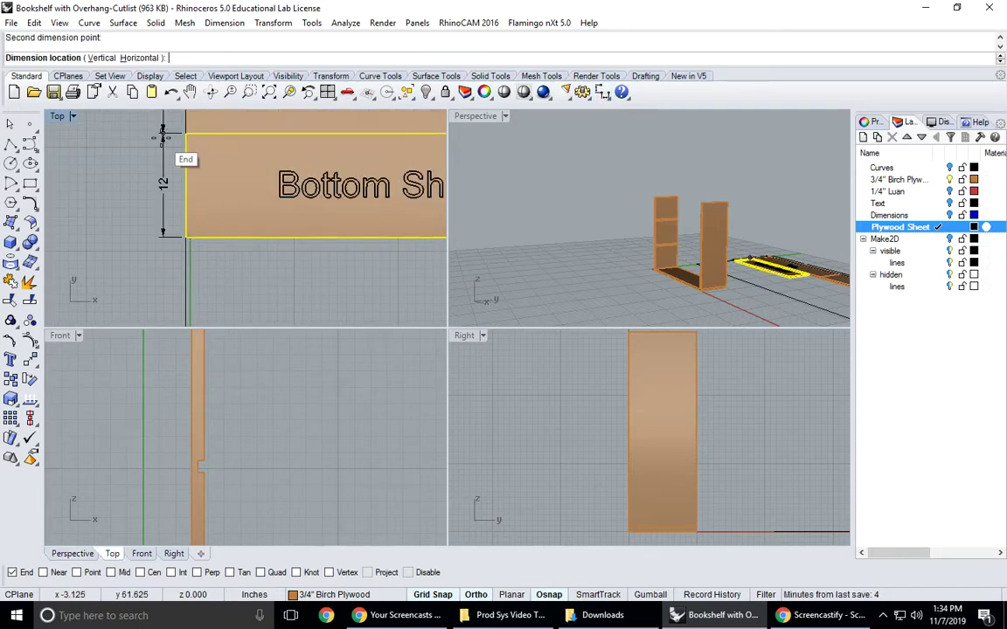
{"action": "left_click", "coordinate": [162, 146]}
{"action": "right_click_drag", "start_coordinate": [211, 186], "coordinate": [164, 217]}
{"action": "scroll", "coordinate": [164, 217], "scroll_direction": "down", "scroll_amount": 3}
Step: Add the 41 1/4 width dimension across the panel's top corners
{"action": "right_click", "coordinate": [169, 203]}
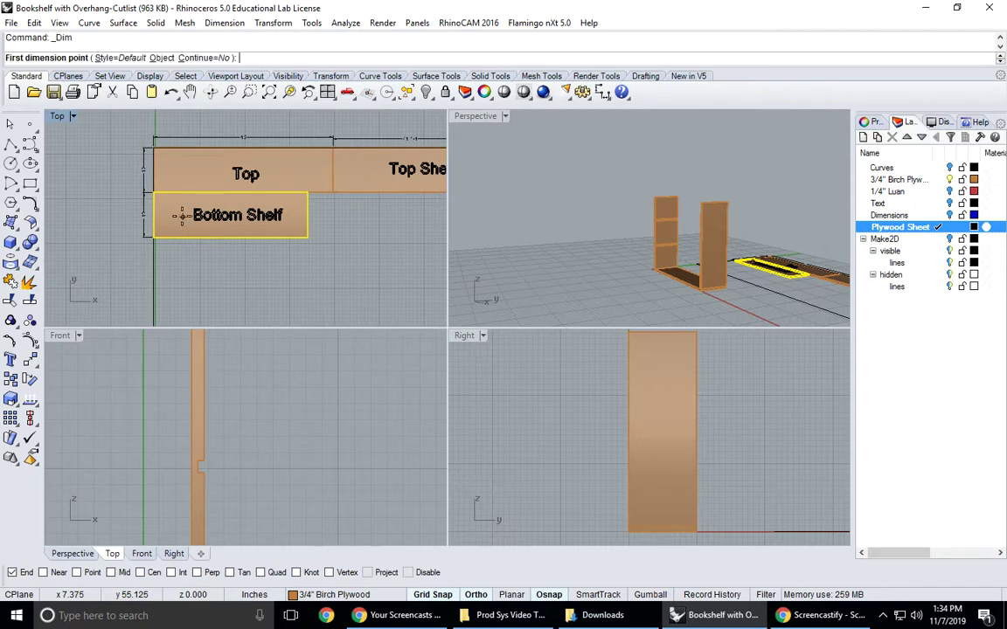
{"action": "left_click", "coordinate": [154, 191]}
{"action": "scroll", "coordinate": [292, 197], "scroll_direction": "up", "scroll_amount": 4}
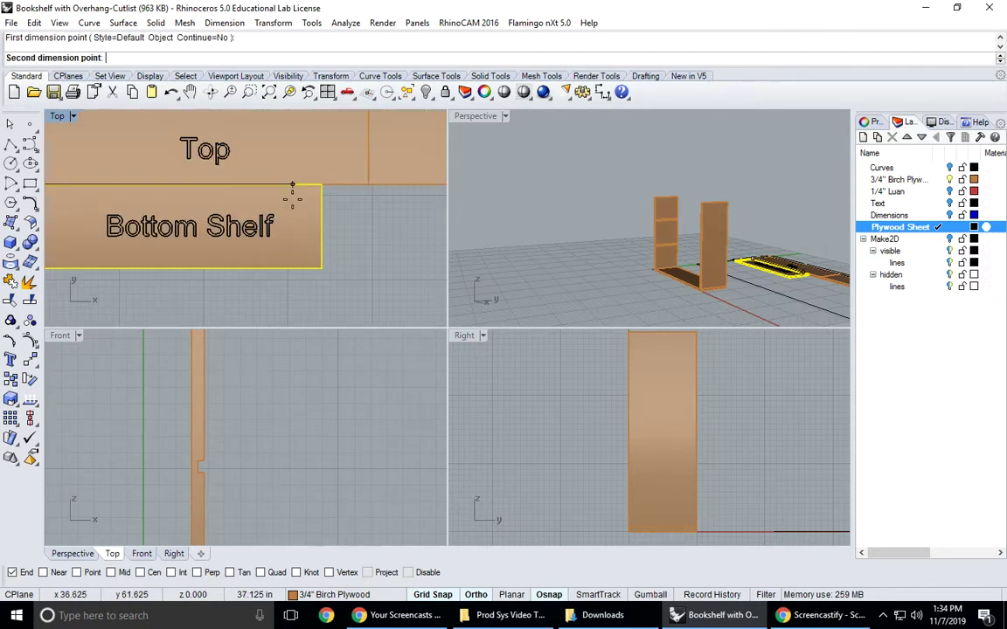
{"action": "left_click", "coordinate": [333, 176]}
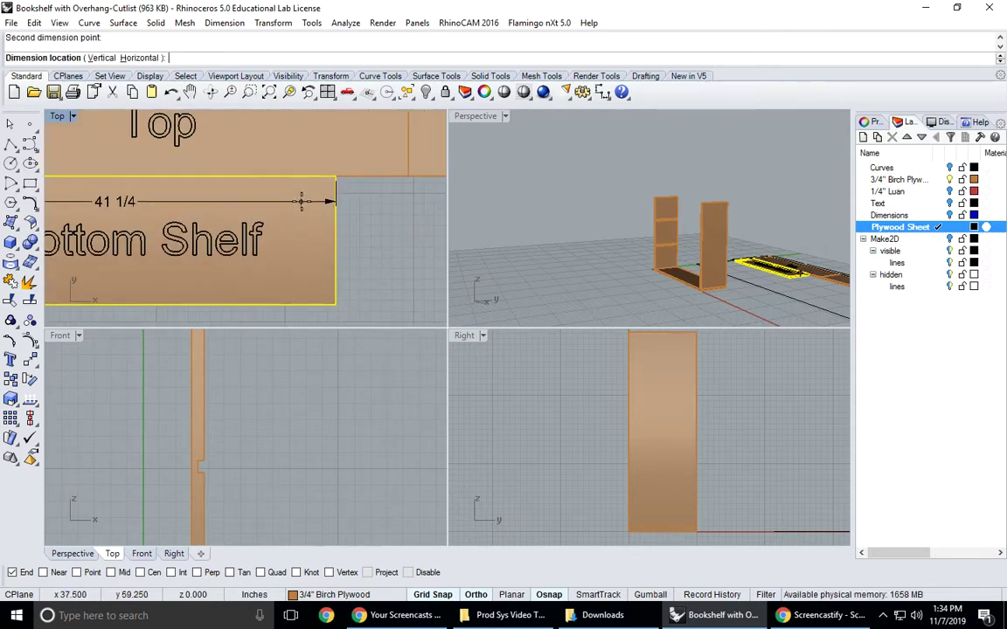
{"action": "left_click", "coordinate": [306, 201]}
{"action": "scroll", "coordinate": [307, 204], "scroll_direction": "down", "scroll_amount": 3}
{"action": "scroll", "coordinate": [307, 204], "scroll_direction": "down", "scroll_amount": 6}
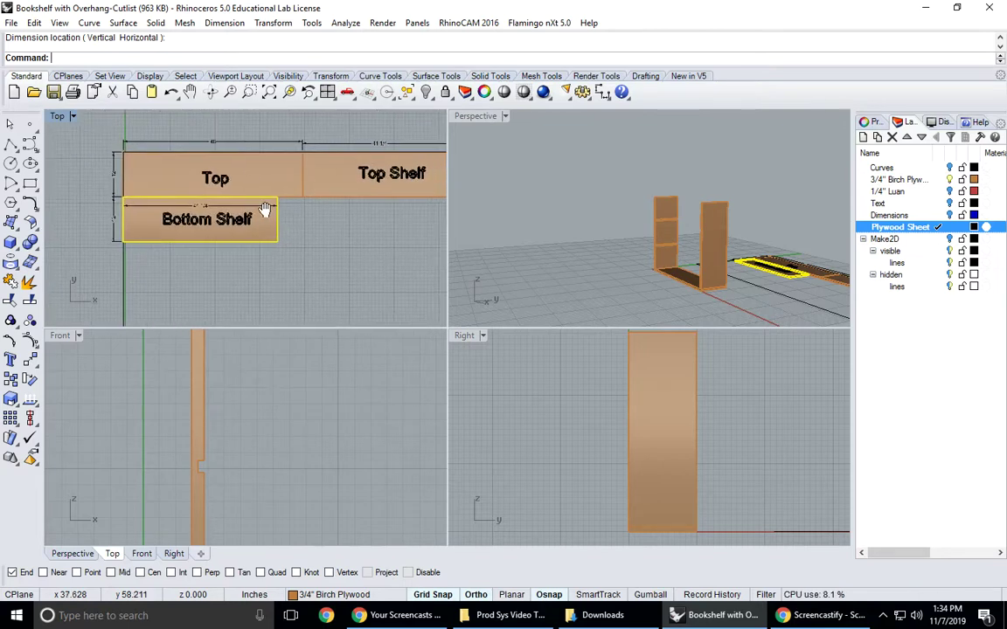
{"action": "right_click_drag", "start_coordinate": [242, 289], "coordinate": [235, 250]}
Step: Move the loose lower panel by its top-left corner onto Bottom Shelf's top-right corner
{"action": "left_click", "coordinate": [225, 280]}
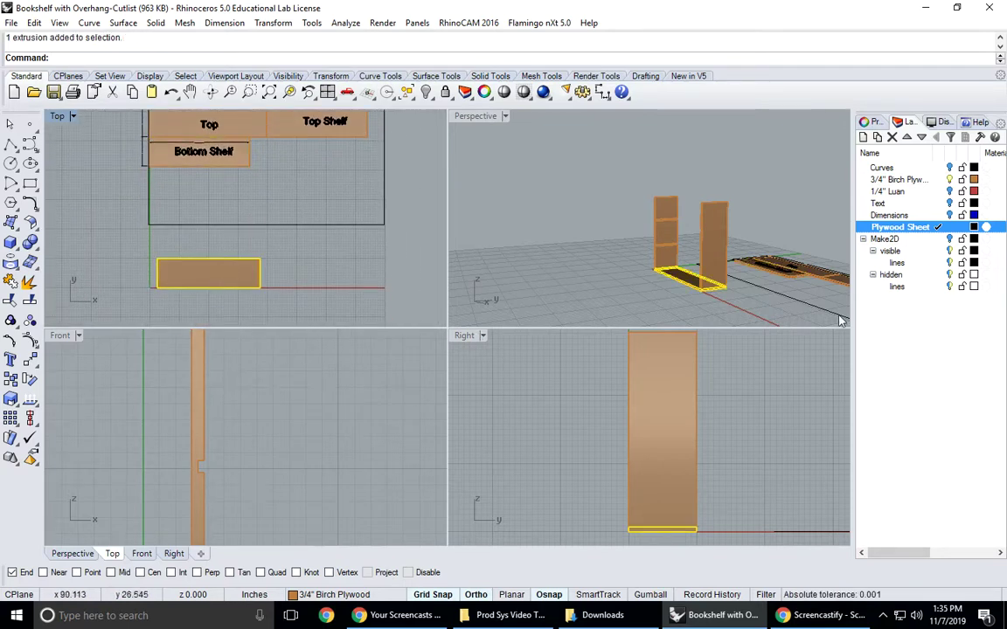
{"action": "left_click", "coordinate": [28, 322]}
{"action": "scroll", "coordinate": [144, 259], "scroll_direction": "up", "scroll_amount": 6}
{"action": "right_click_drag", "start_coordinate": [148, 260], "coordinate": [177, 193]}
{"action": "left_click", "coordinate": [215, 202]}
{"action": "scroll", "coordinate": [214, 210], "scroll_direction": "down", "scroll_amount": 5}
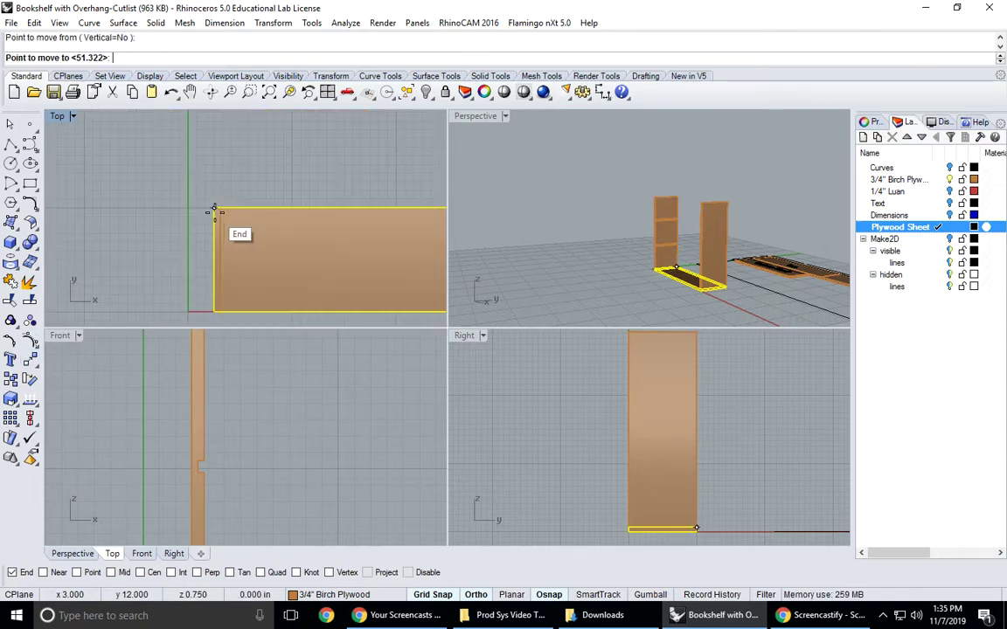
{"action": "scroll", "coordinate": [270, 169], "scroll_direction": "down", "scroll_amount": 4}
{"action": "right_click_drag", "start_coordinate": [252, 213], "coordinate": [233, 250]}
{"action": "scroll", "coordinate": [236, 229], "scroll_direction": "up", "scroll_amount": 6}
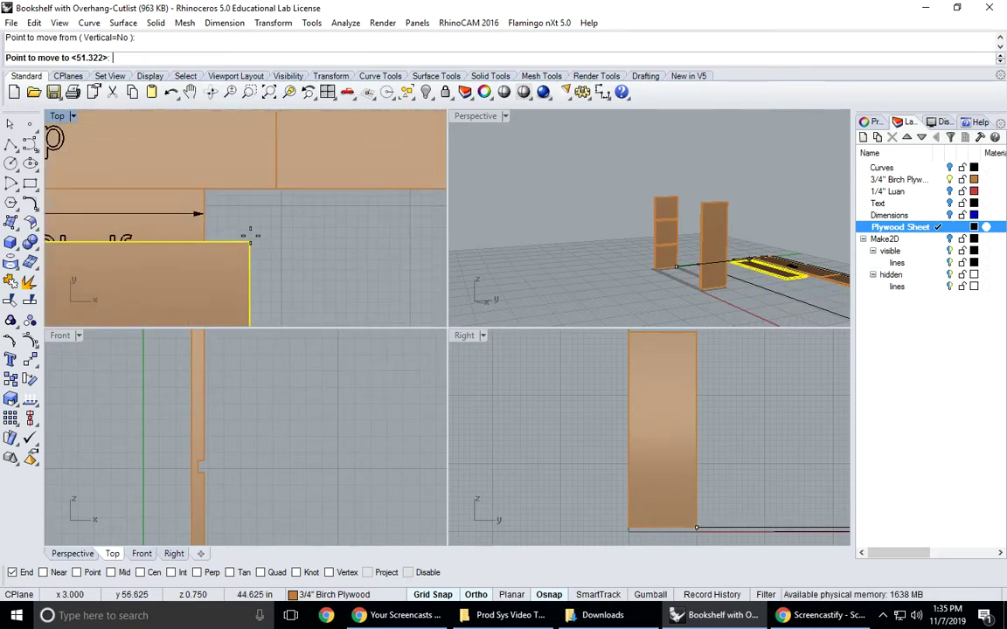
{"action": "left_click", "coordinate": [211, 200]}
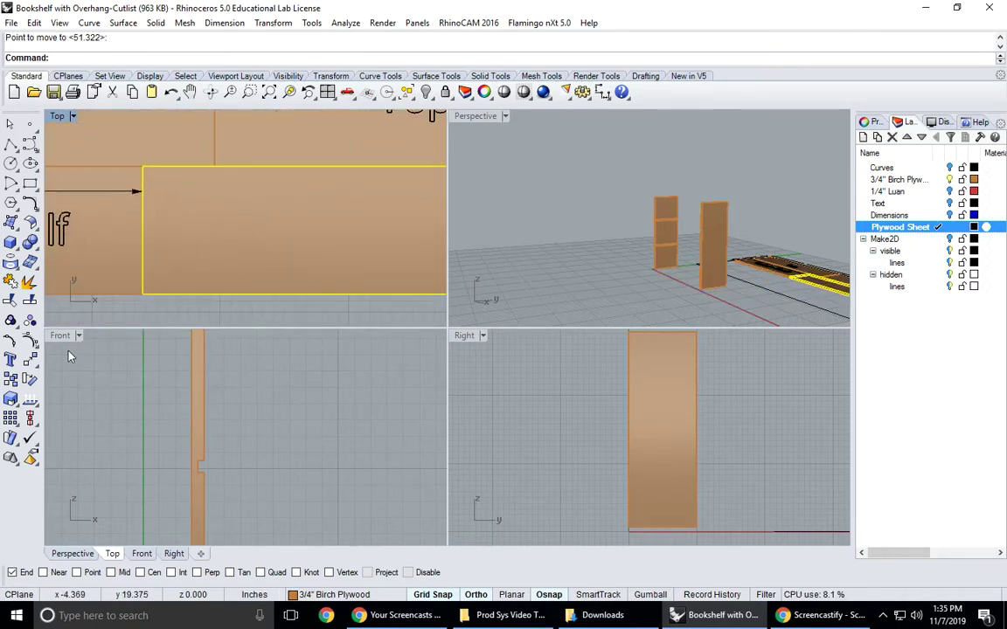
Step: Label the moved panel 'Bottom' by trimming the previous label text
{"action": "left_click", "coordinate": [12, 359]}
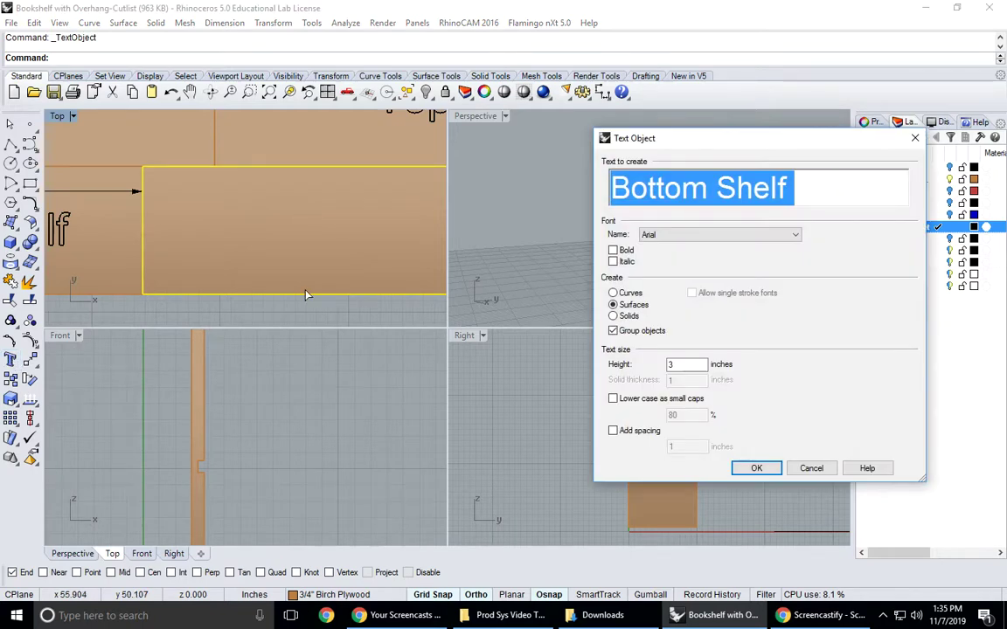
{"action": "left_click", "coordinate": [823, 187]}
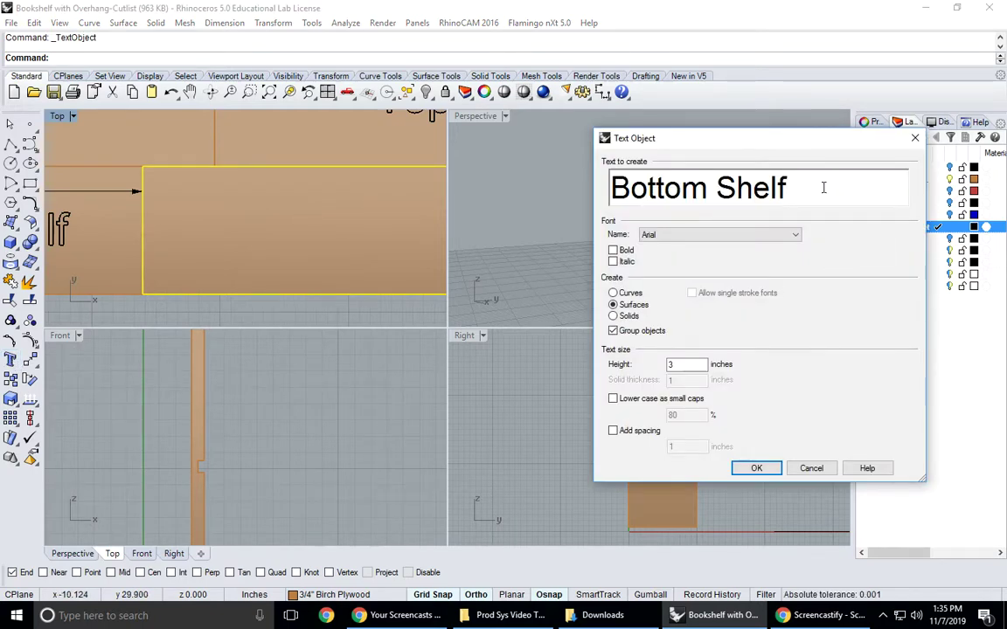
{"action": "key", "text": "BackSpace"}
{"action": "key", "text": "BackSpace"}
{"action": "key", "text": "BackSpace"}
{"action": "key", "text": "BackSpace"}
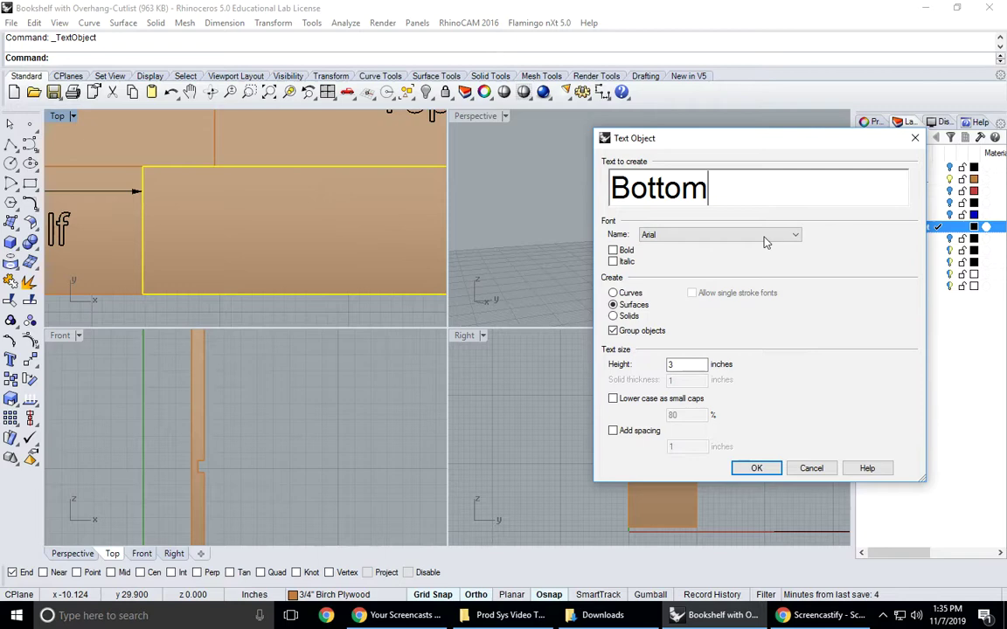
{"action": "left_click", "coordinate": [757, 468]}
{"action": "left_click", "coordinate": [273, 251]}
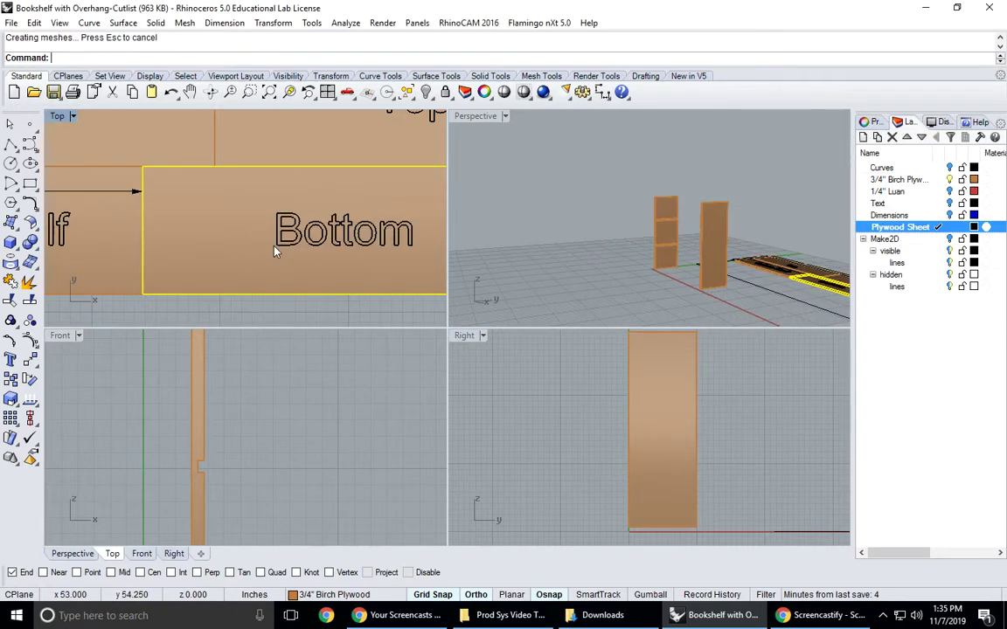
{"action": "scroll", "coordinate": [274, 251], "scroll_direction": "down", "scroll_amount": 3}
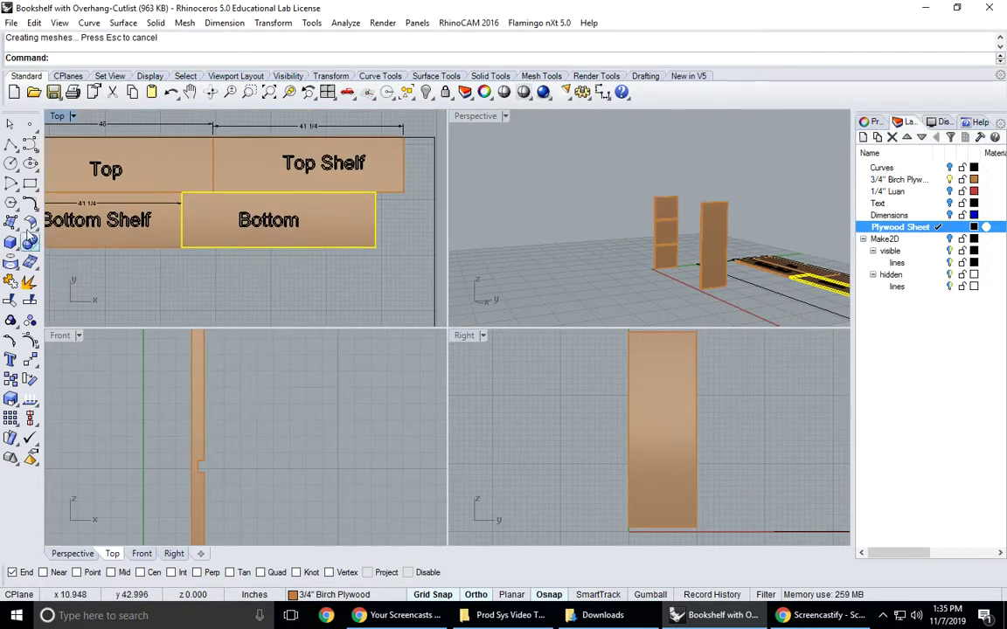
Step: Dimension the Bottom panel's 42 width across its top corners
{"action": "left_click", "coordinate": [603, 95]}
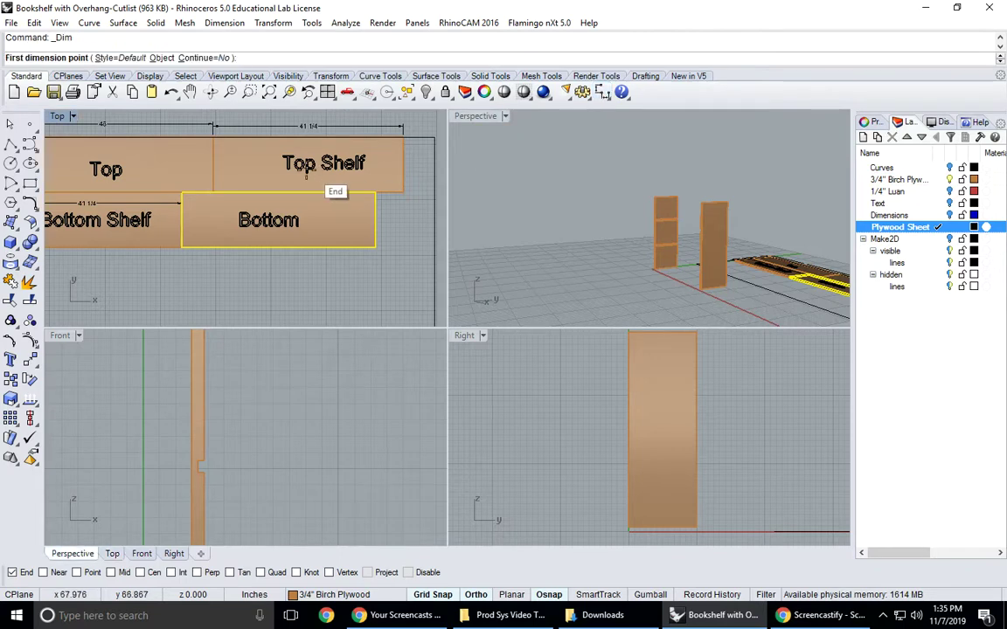
{"action": "left_click", "coordinate": [182, 193]}
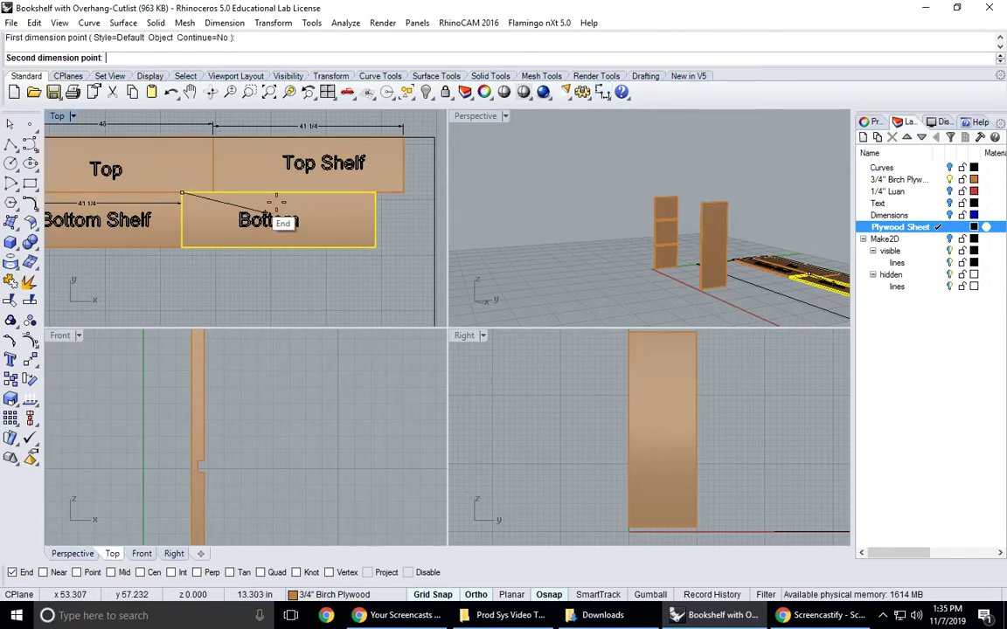
{"action": "left_click", "coordinate": [374, 193]}
{"action": "scroll", "coordinate": [315, 194], "scroll_direction": "up", "scroll_amount": 3}
{"action": "scroll", "coordinate": [310, 201], "scroll_direction": "down", "scroll_amount": 2}
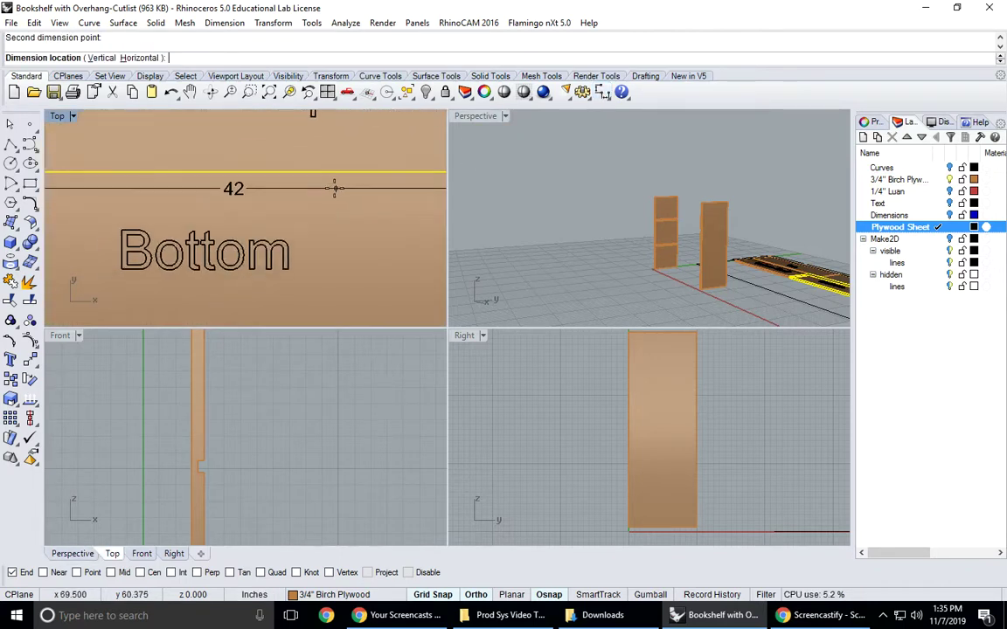
{"action": "left_click", "coordinate": [313, 202]}
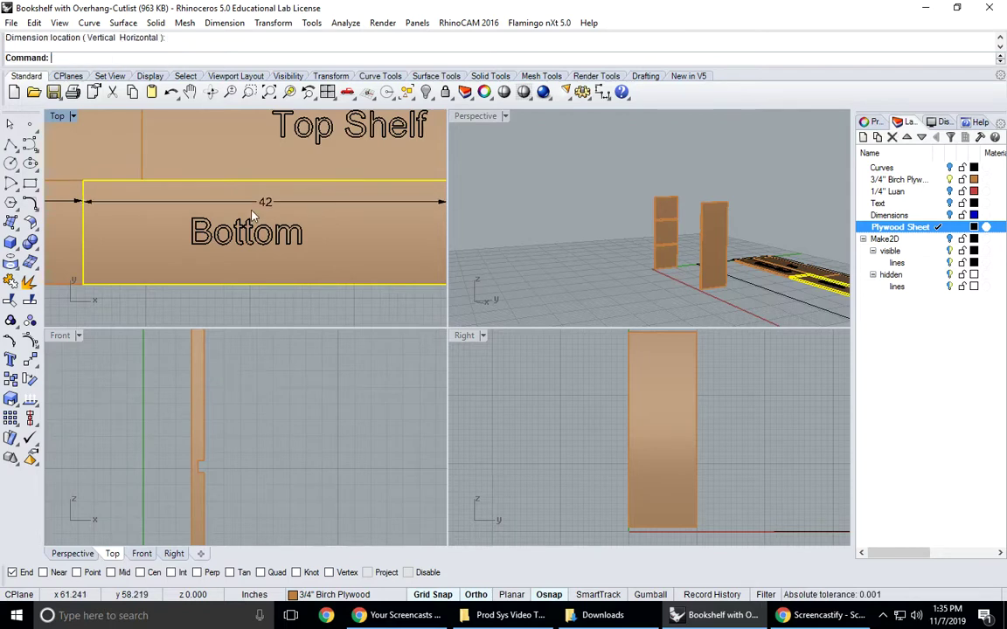
{"action": "right_click_drag", "start_coordinate": [173, 218], "coordinate": [196, 229]}
{"action": "key", "text": "Return"}
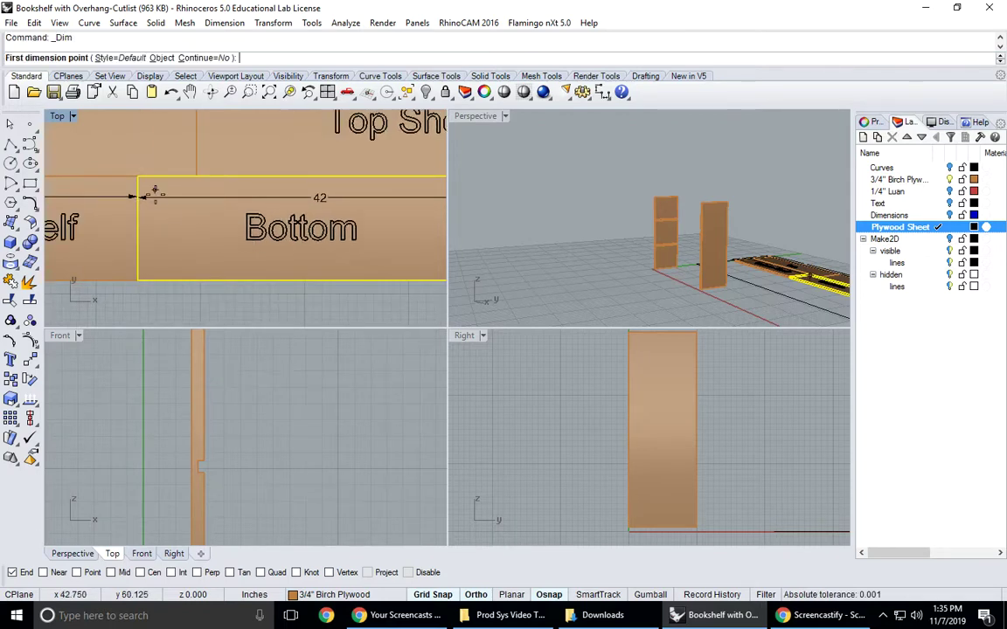
{"action": "scroll", "coordinate": [155, 191], "scroll_direction": "down", "scroll_amount": 2}
{"action": "scroll", "coordinate": [188, 229], "scroll_direction": "down", "scroll_amount": 2}
{"action": "key", "text": "Escape"}
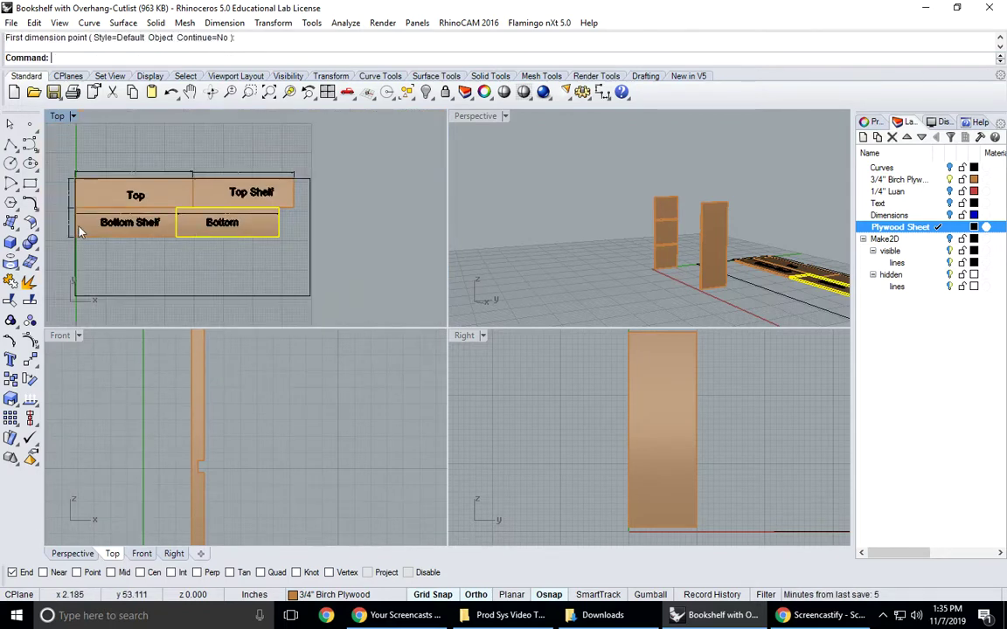
{"action": "scroll", "coordinate": [72, 226], "scroll_direction": "up", "scroll_amount": 5}
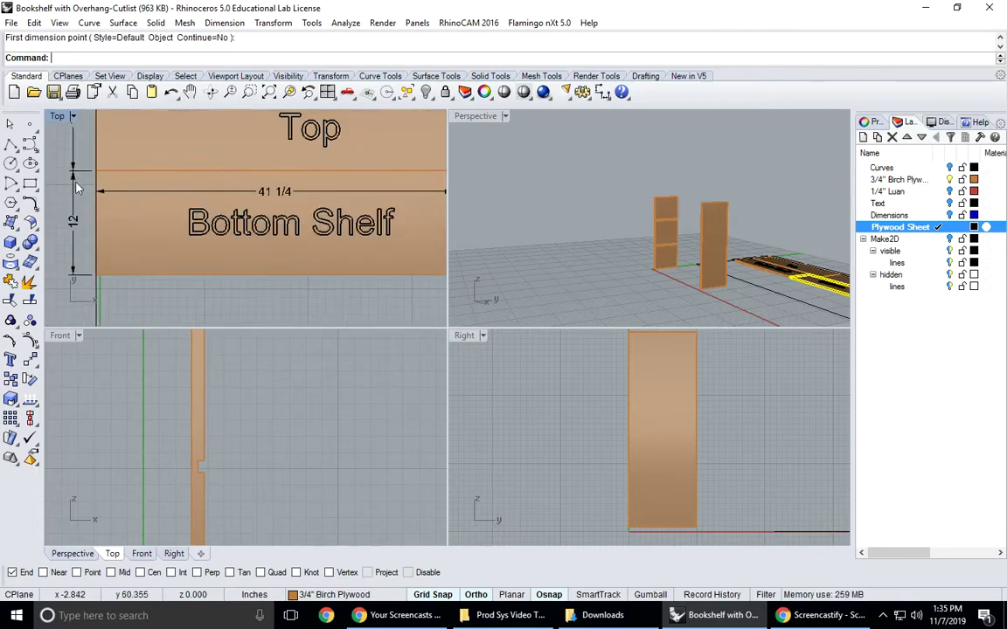
{"action": "scroll", "coordinate": [79, 225], "scroll_direction": "down", "scroll_amount": 5}
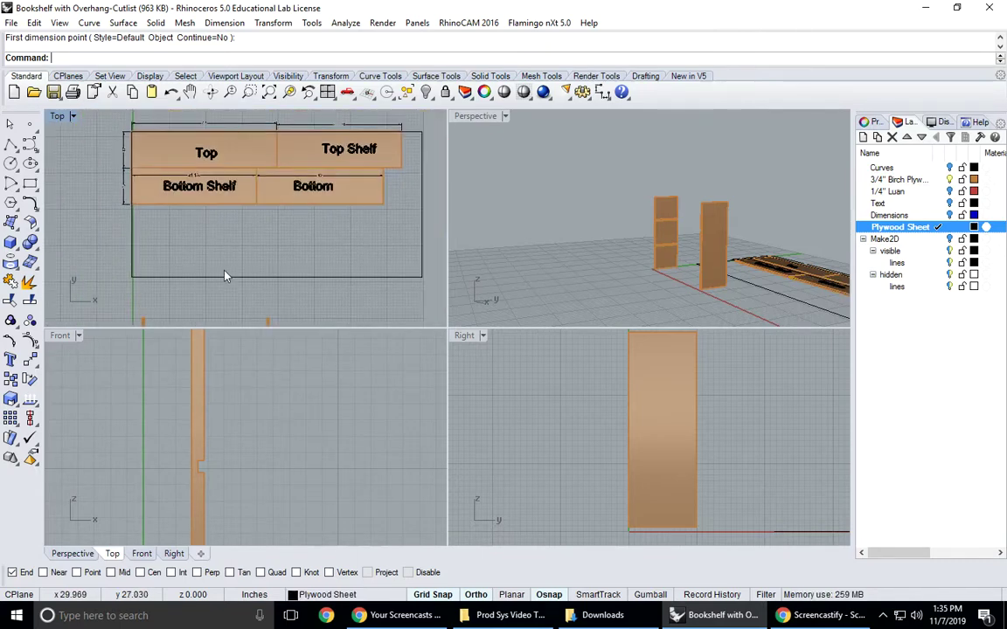
{"action": "scroll", "coordinate": [228, 267], "scroll_direction": "up", "scroll_amount": 5}
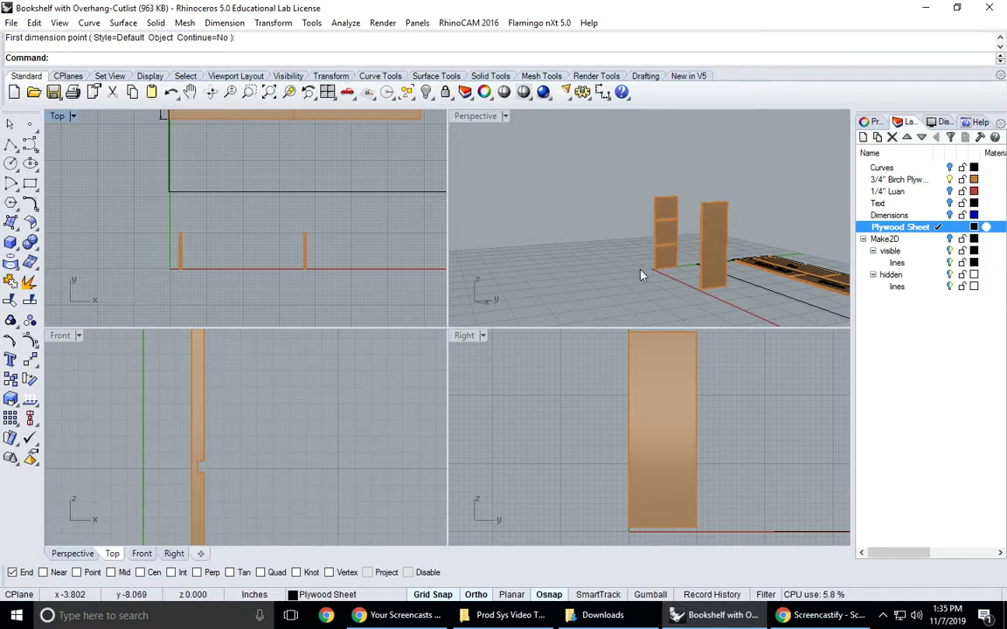
Step: Select the left side panel and rotate it about its bottom corner
{"action": "left_click", "coordinate": [662, 243]}
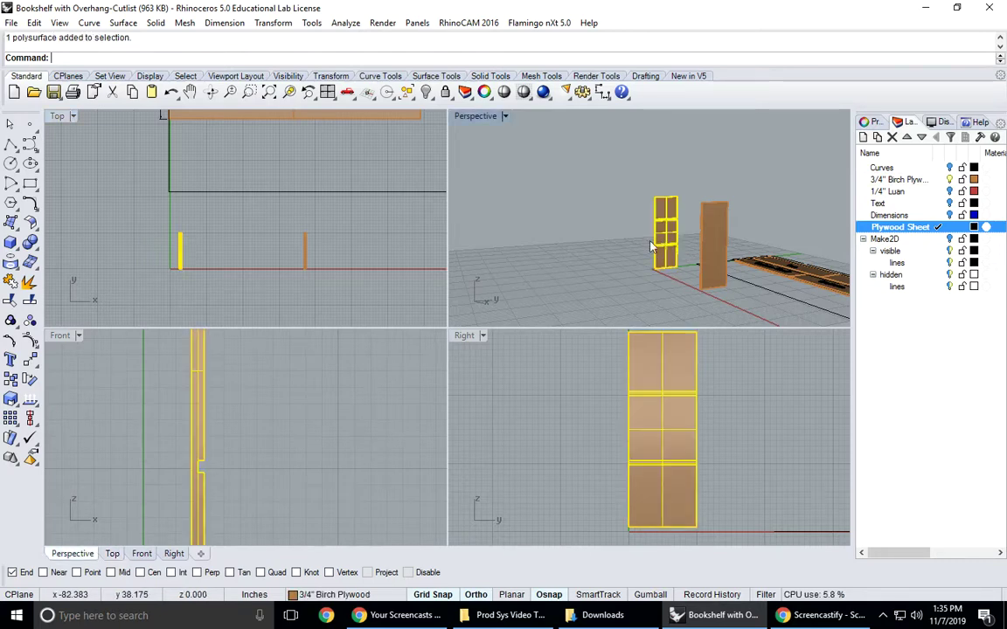
{"action": "scroll", "coordinate": [202, 351], "scroll_direction": "down", "scroll_amount": 5}
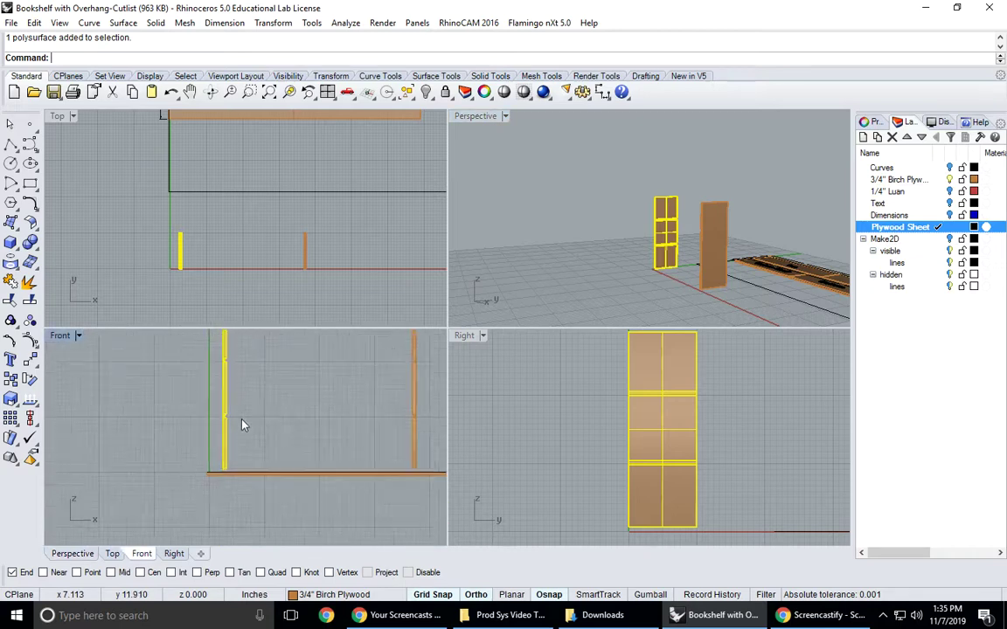
{"action": "left_click", "coordinate": [29, 379]}
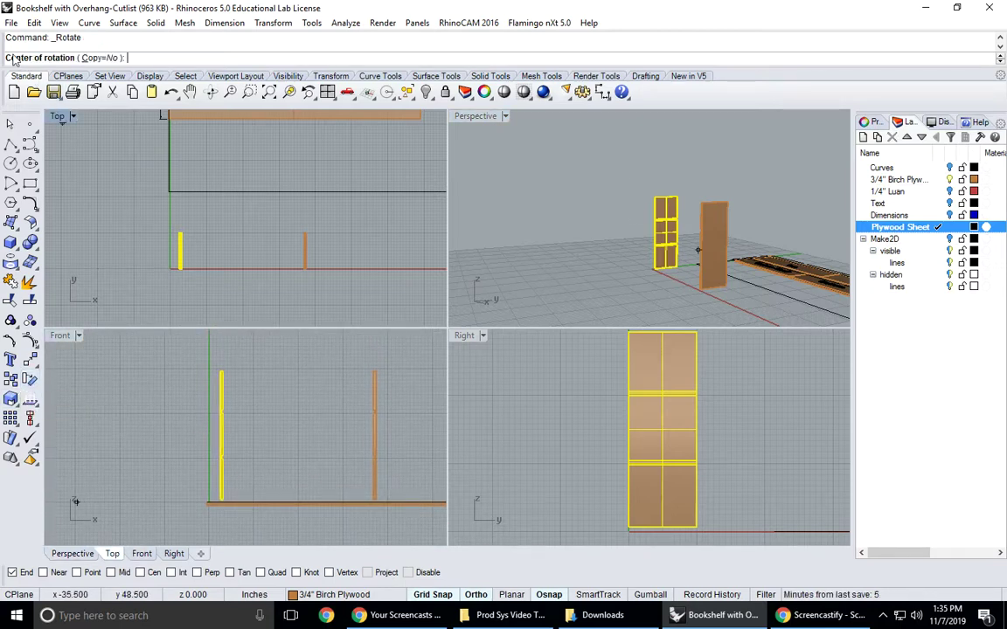
{"action": "scroll", "coordinate": [180, 449], "scroll_direction": "up", "scroll_amount": 5}
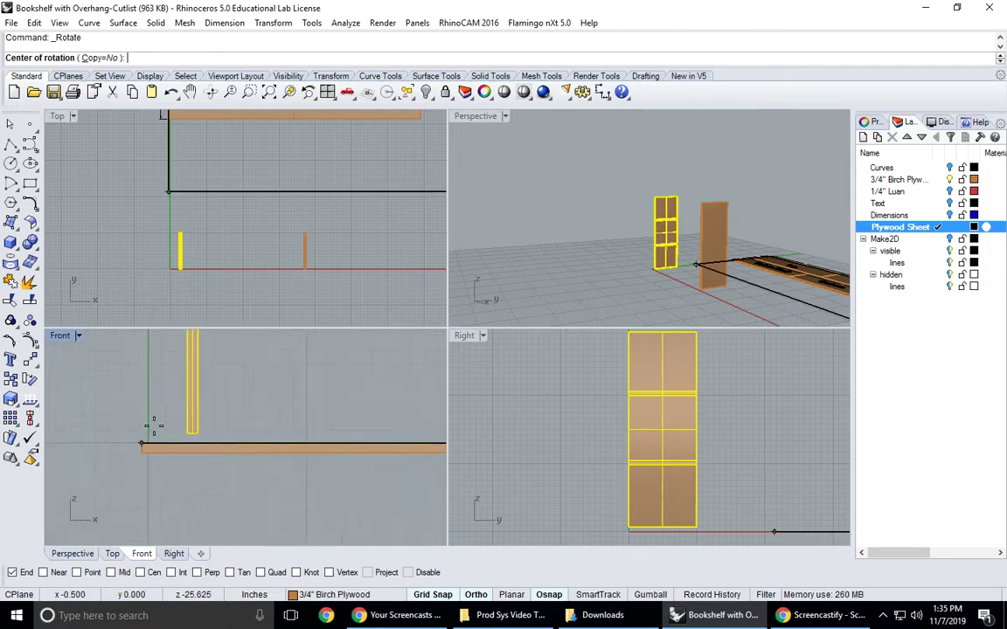
{"action": "scroll", "coordinate": [154, 427], "scroll_direction": "up", "scroll_amount": 5}
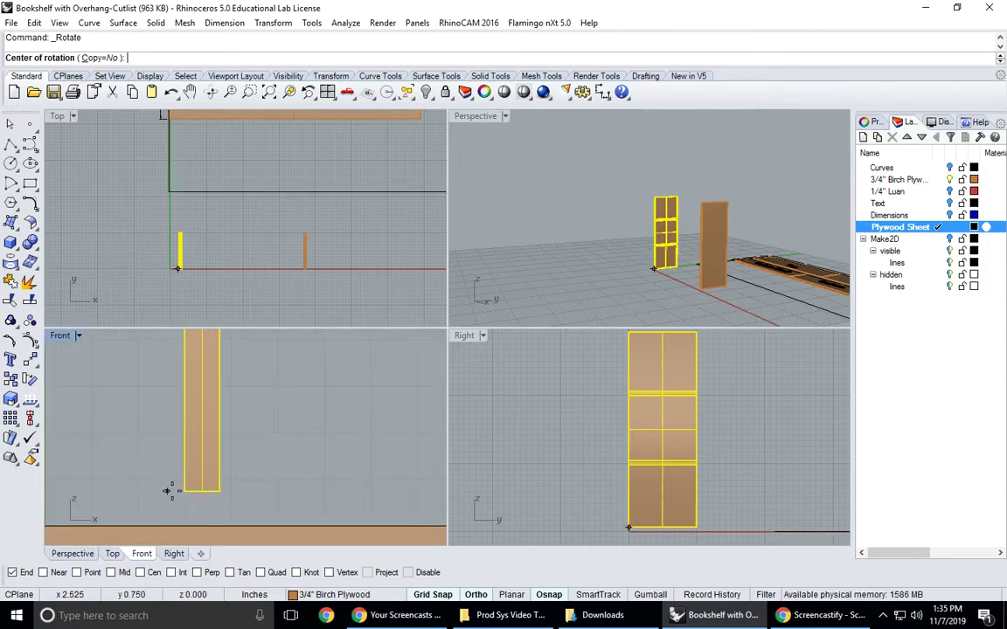
{"action": "left_click", "coordinate": [179, 487]}
Step: Swing the panel 90° in the maximized Front view until it lies flat
{"action": "double_click", "coordinate": [57, 333]}
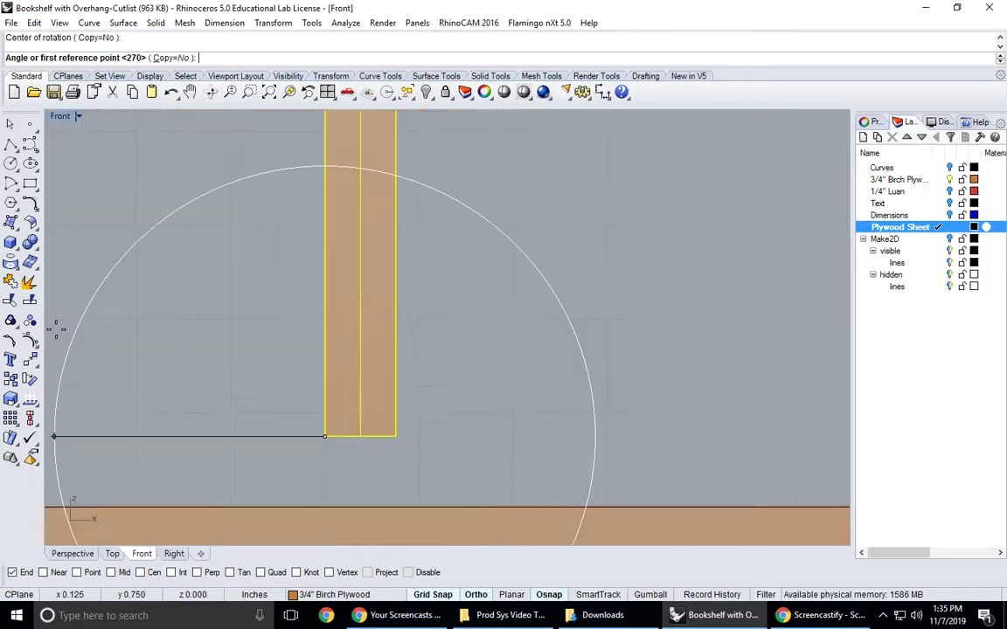
{"action": "scroll", "coordinate": [202, 364], "scroll_direction": "down", "scroll_amount": 6}
{"action": "right_click_drag", "start_coordinate": [197, 327], "coordinate": [211, 352]}
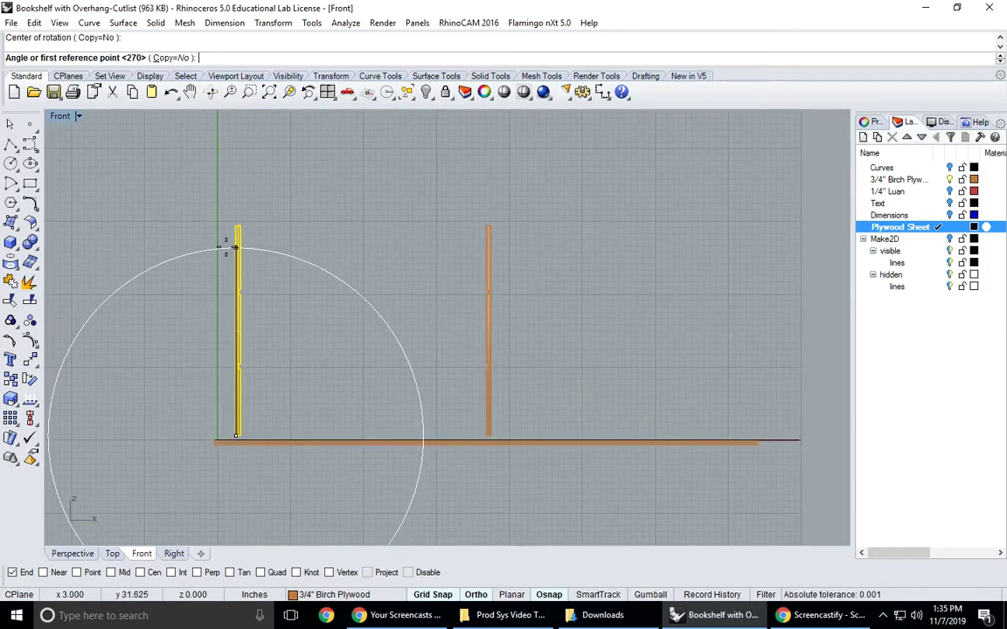
{"action": "left_click", "coordinate": [234, 226]}
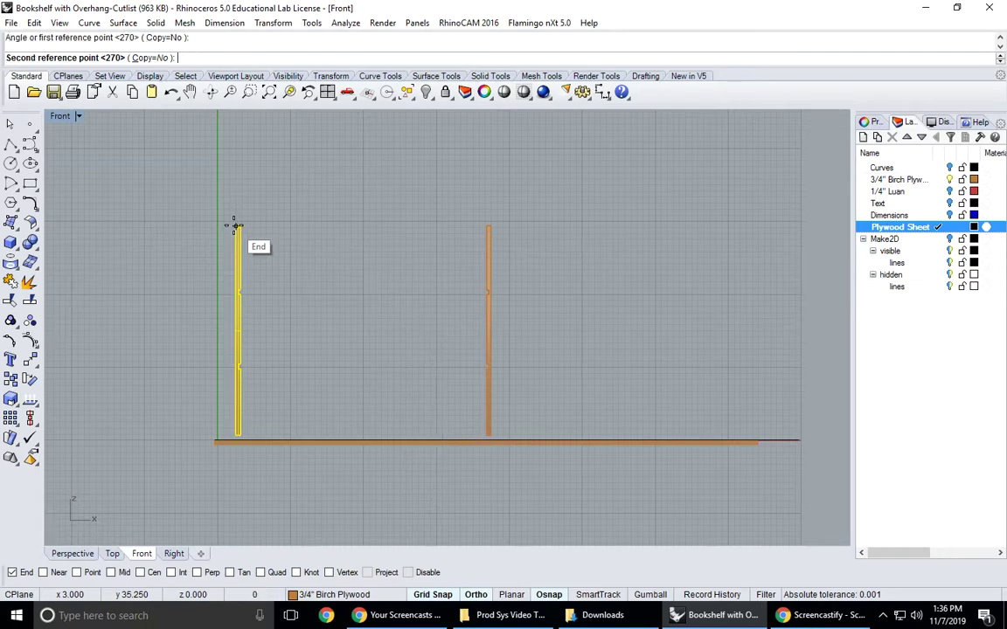
{"action": "right_click_drag", "start_coordinate": [150, 232], "coordinate": [322, 260]}
{"action": "key", "text": "Escape"}
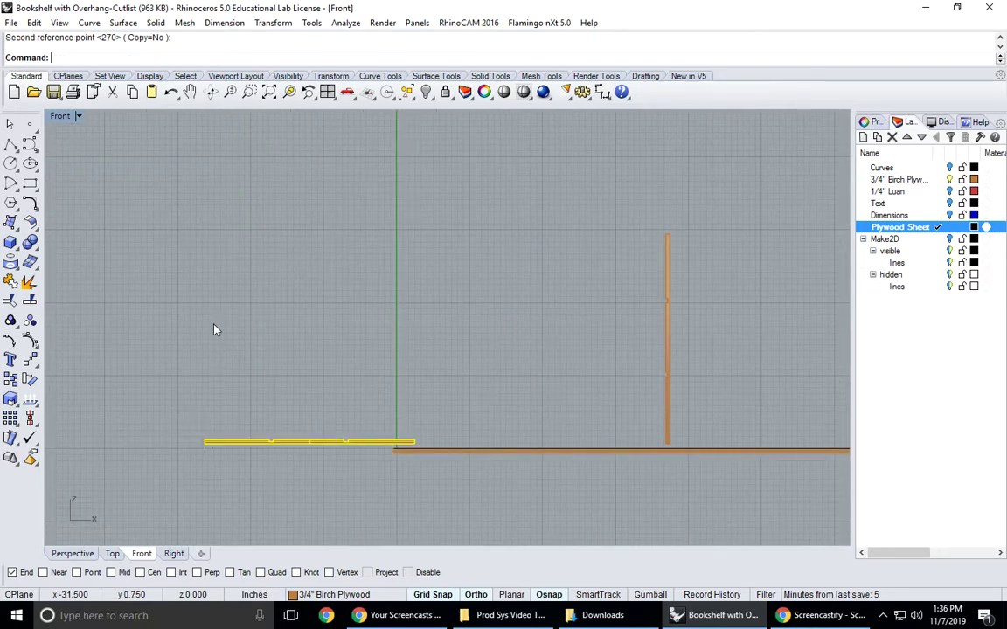
{"action": "double_click", "coordinate": [62, 116]}
{"action": "right_click_drag", "start_coordinate": [236, 220], "coordinate": [216, 286]}
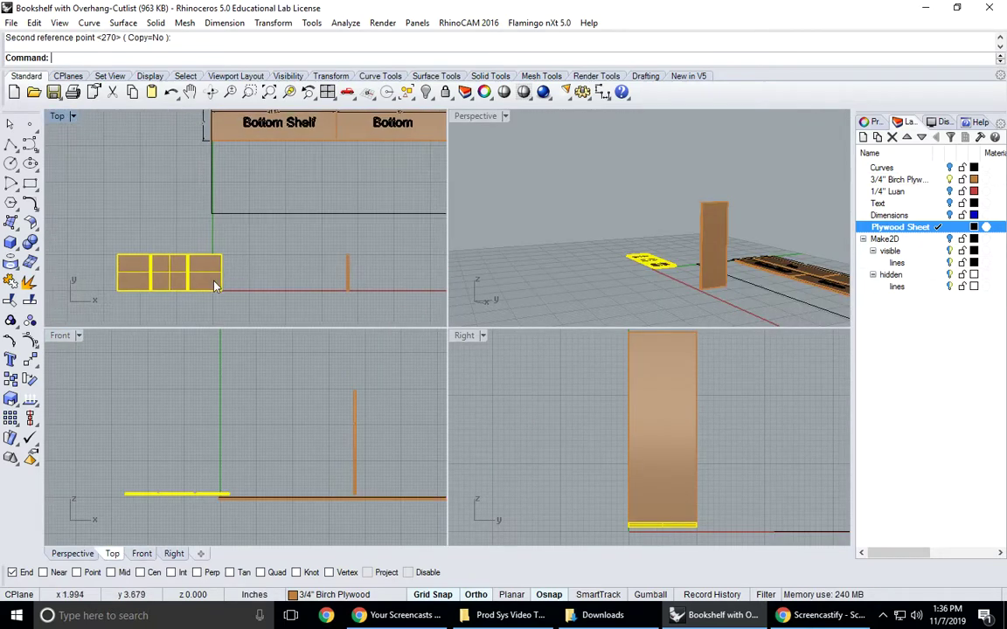
Step: Move the flattened side panel by its corner onto the sheet below Bottom Shelf
{"action": "left_click", "coordinate": [29, 340]}
{"action": "left_click", "coordinate": [117, 254]}
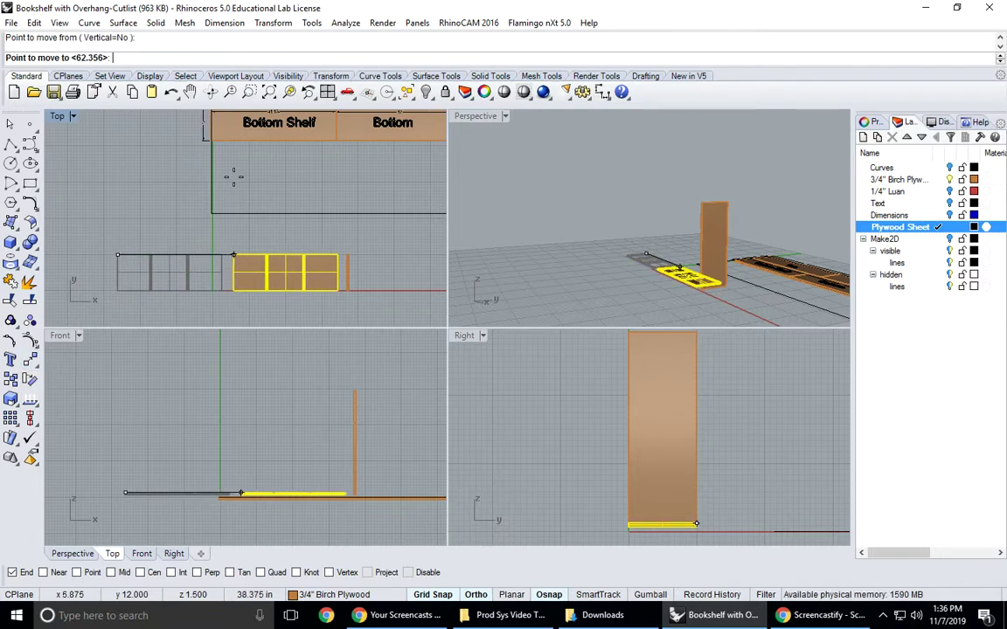
{"action": "left_click", "coordinate": [212, 142]}
{"action": "right_click_drag", "start_coordinate": [232, 177], "coordinate": [232, 240]}
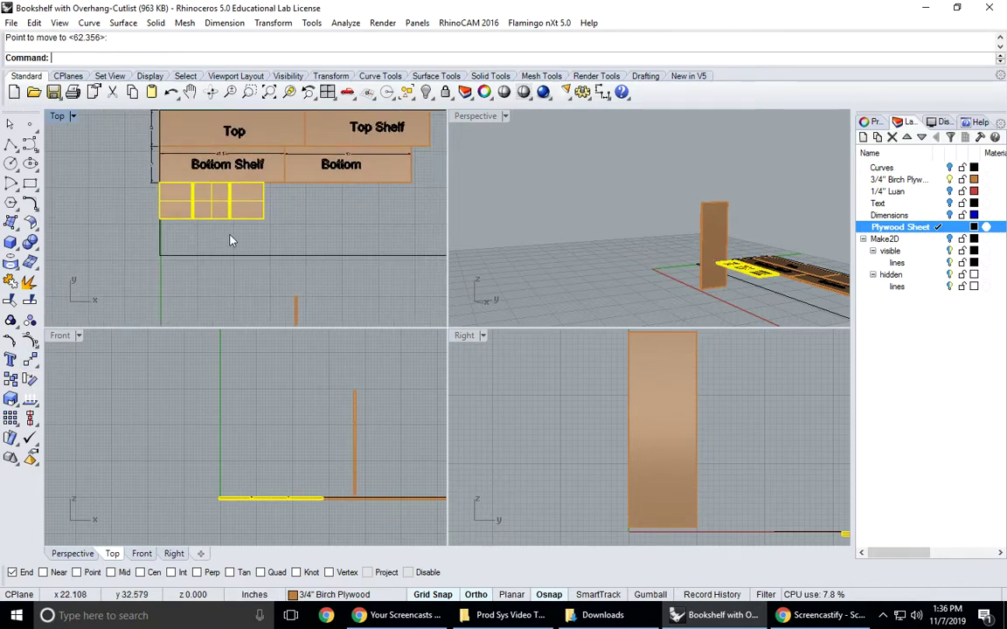
{"action": "key", "text": "Escape"}
{"action": "left_click", "coordinate": [9, 359]}
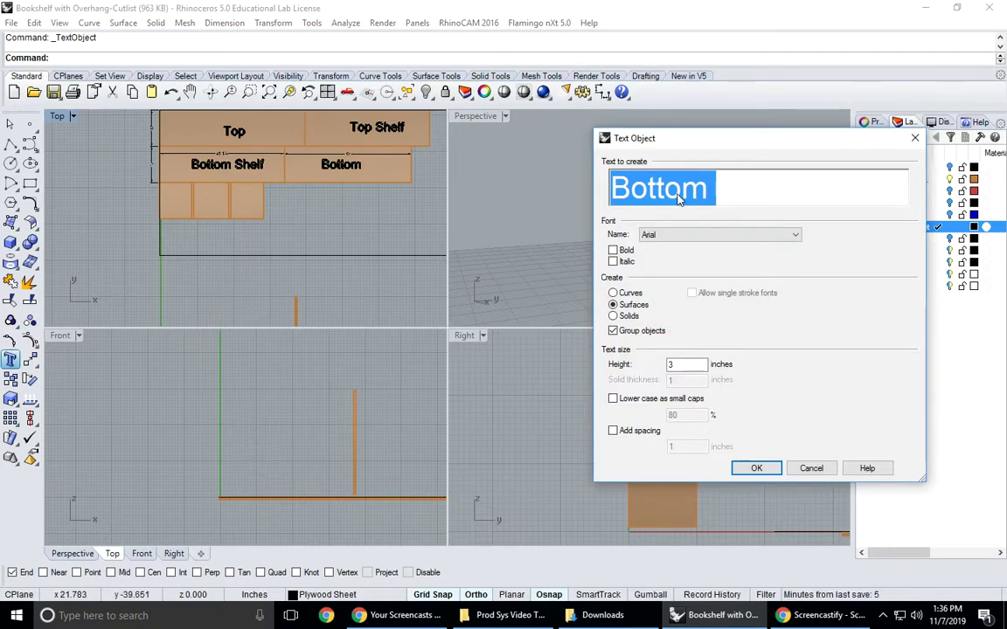
Step: Place an 'L. Side' text label on the side panel in the Top view
{"action": "type", "text": "L."}
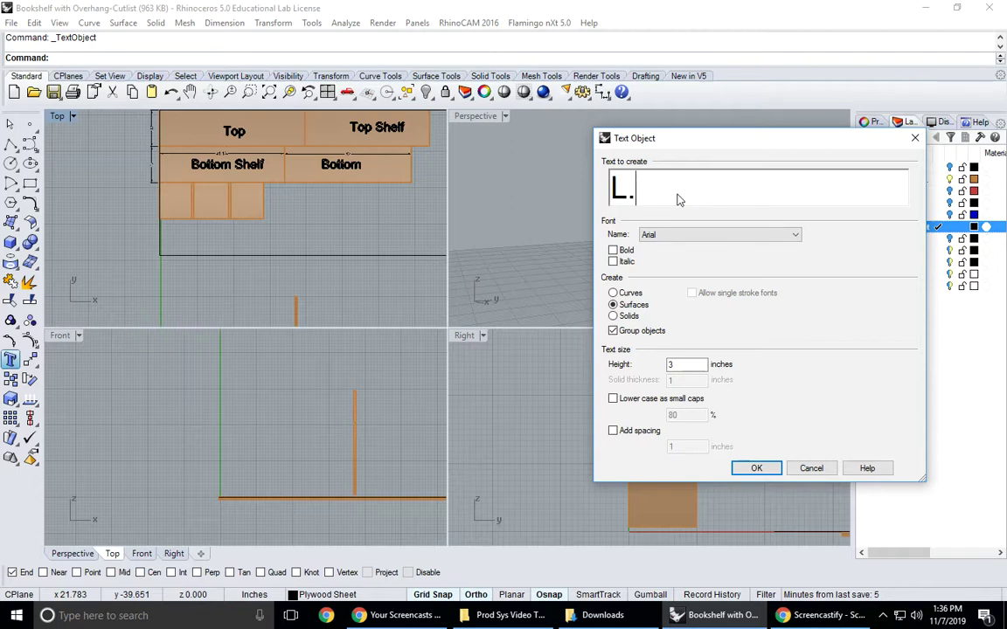
{"action": "type", "text": " Side"}
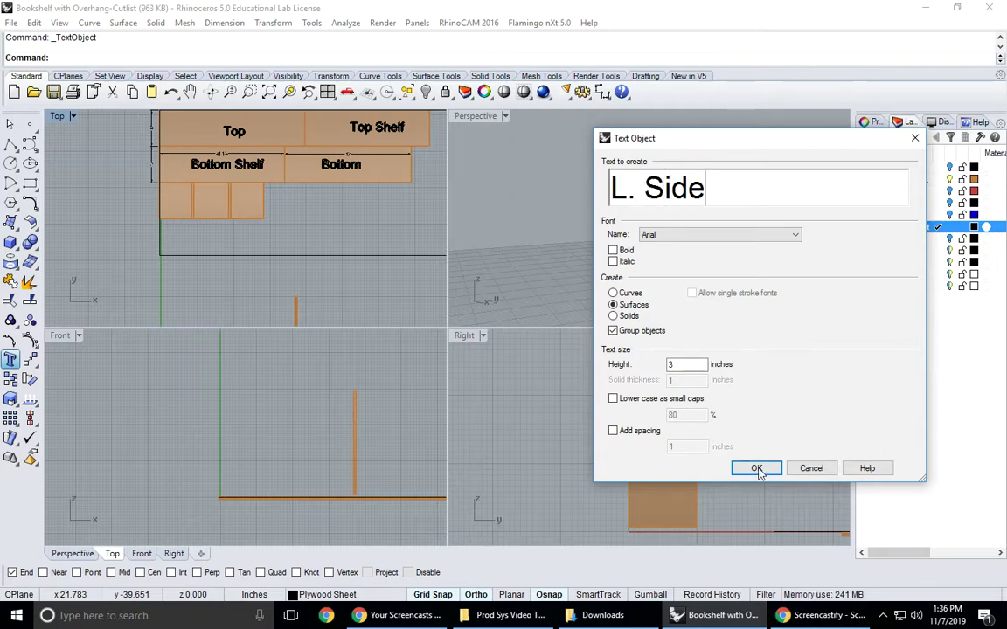
{"action": "left_click", "coordinate": [757, 470]}
{"action": "scroll", "coordinate": [201, 206], "scroll_direction": "up", "scroll_amount": 5}
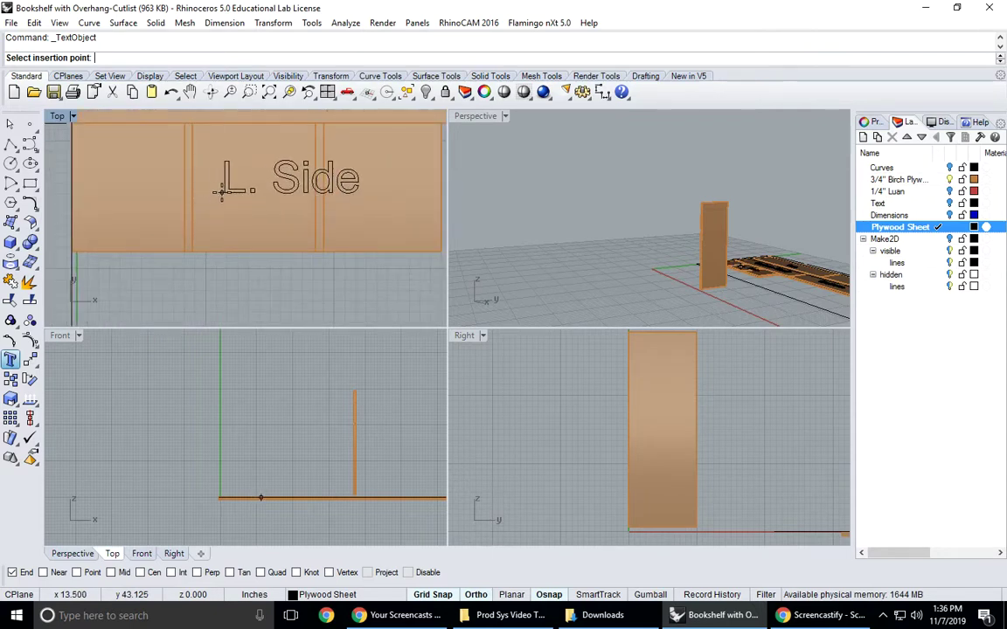
{"action": "left_click", "coordinate": [221, 192]}
{"action": "right_click_drag", "start_coordinate": [241, 226], "coordinate": [220, 243]}
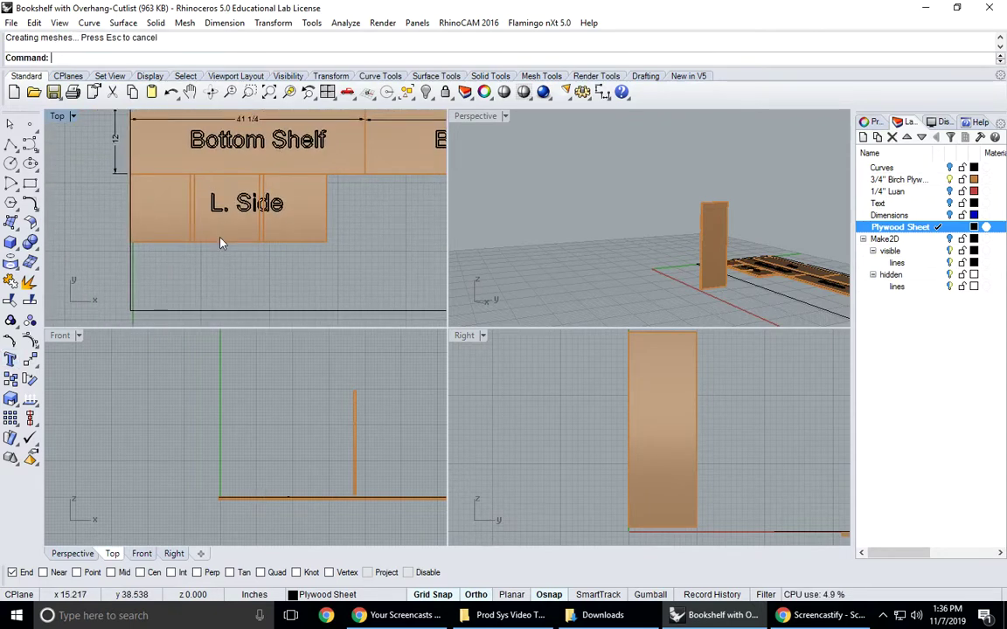
Step: Dimension the 34 1/2 length from the Bottom Shelf corner to the L. Side corner
{"action": "left_click", "coordinate": [599, 99]}
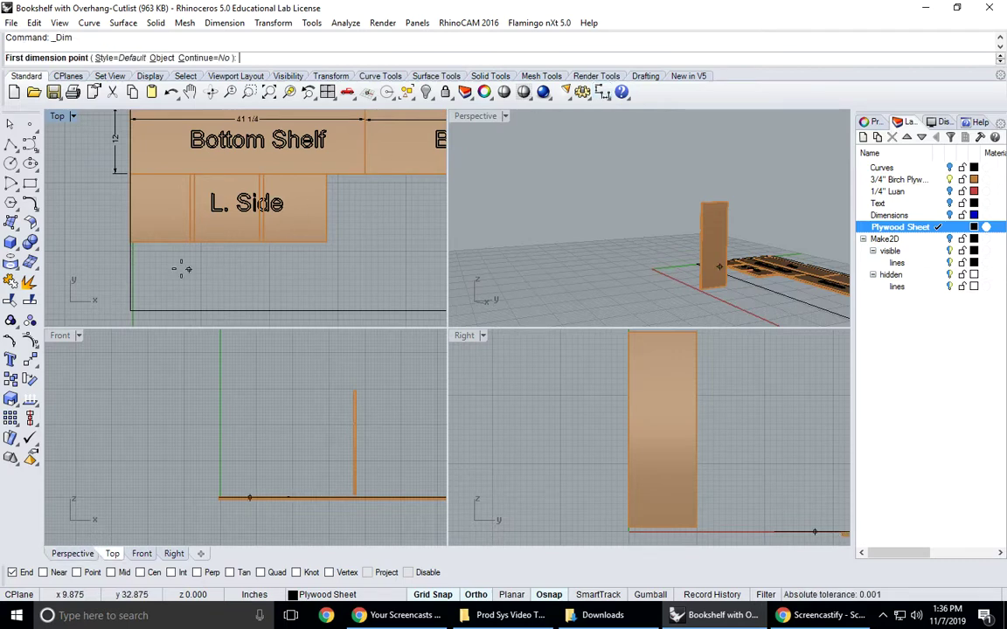
{"action": "left_click", "coordinate": [132, 242]}
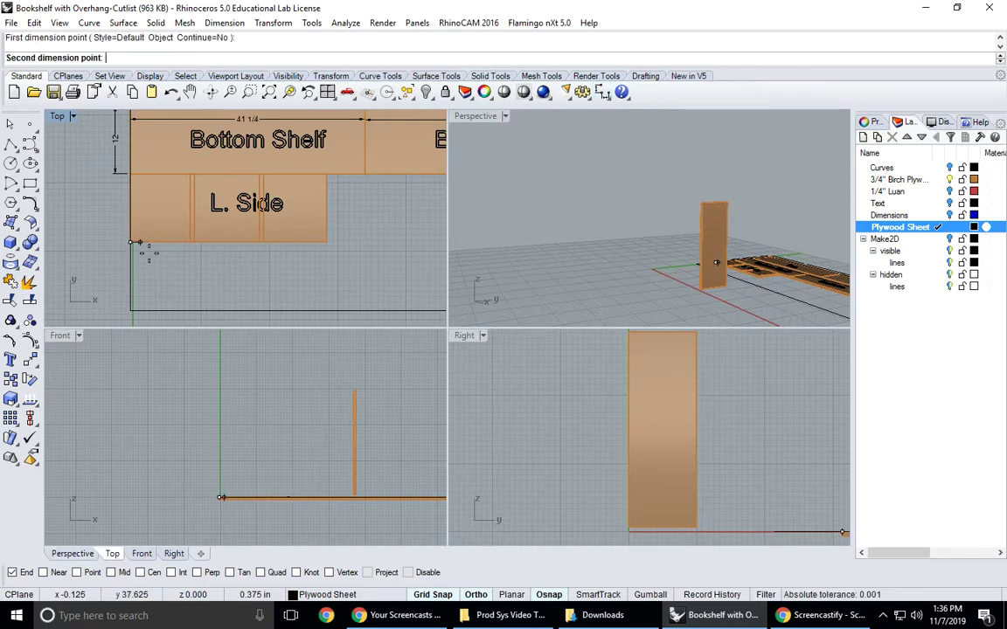
{"action": "left_click", "coordinate": [325, 242]}
{"action": "key", "text": "Escape"}
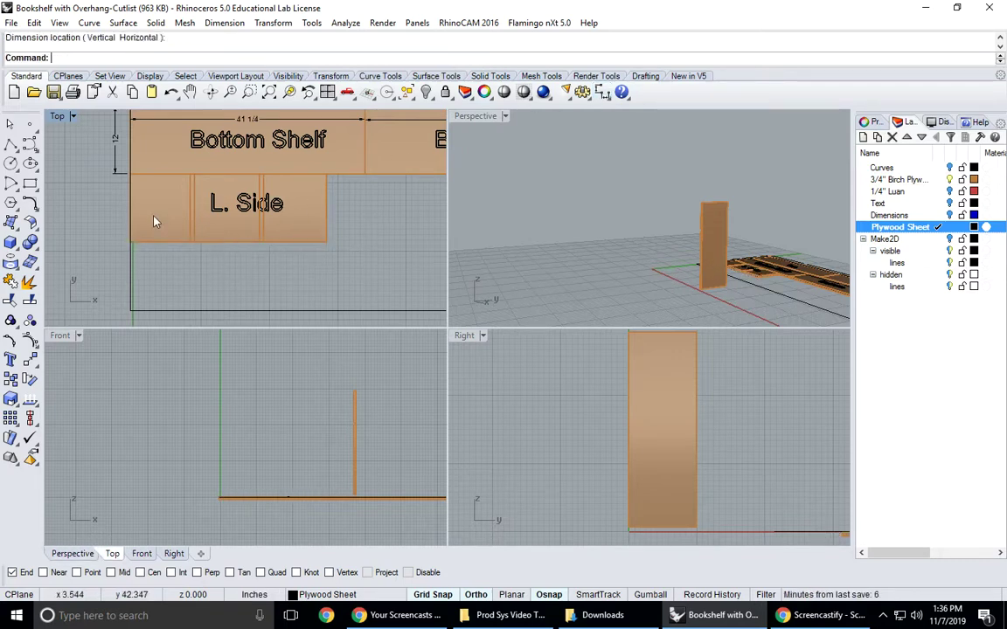
{"action": "key", "text": "Return"}
{"action": "left_click", "coordinate": [130, 173]}
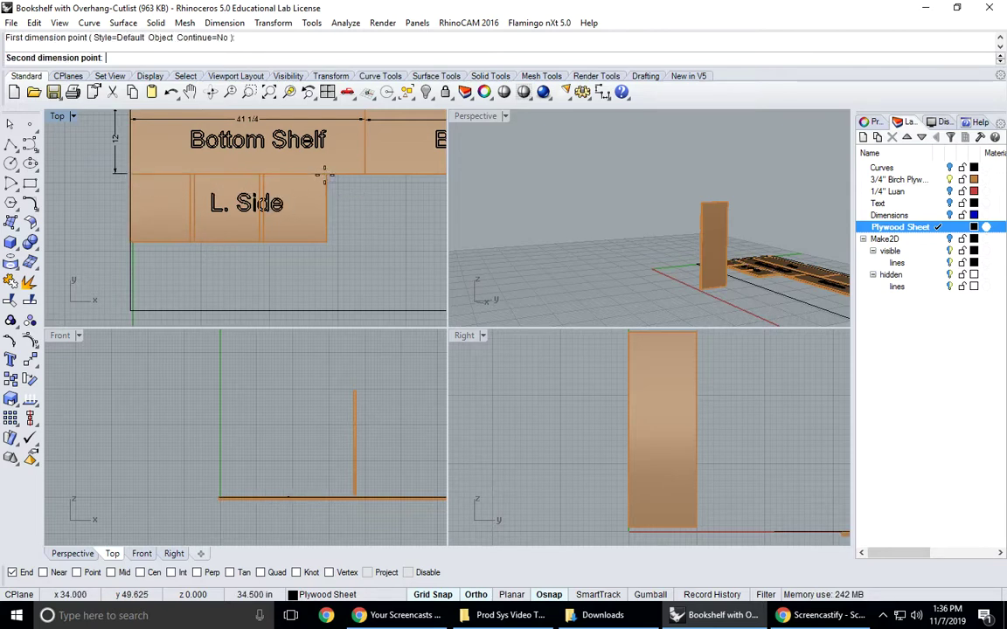
{"action": "left_click", "coordinate": [326, 173]}
{"action": "scroll", "coordinate": [308, 176], "scroll_direction": "up", "scroll_amount": 5}
{"action": "left_click", "coordinate": [304, 189]}
{"action": "scroll", "coordinate": [314, 197], "scroll_direction": "down", "scroll_amount": 5}
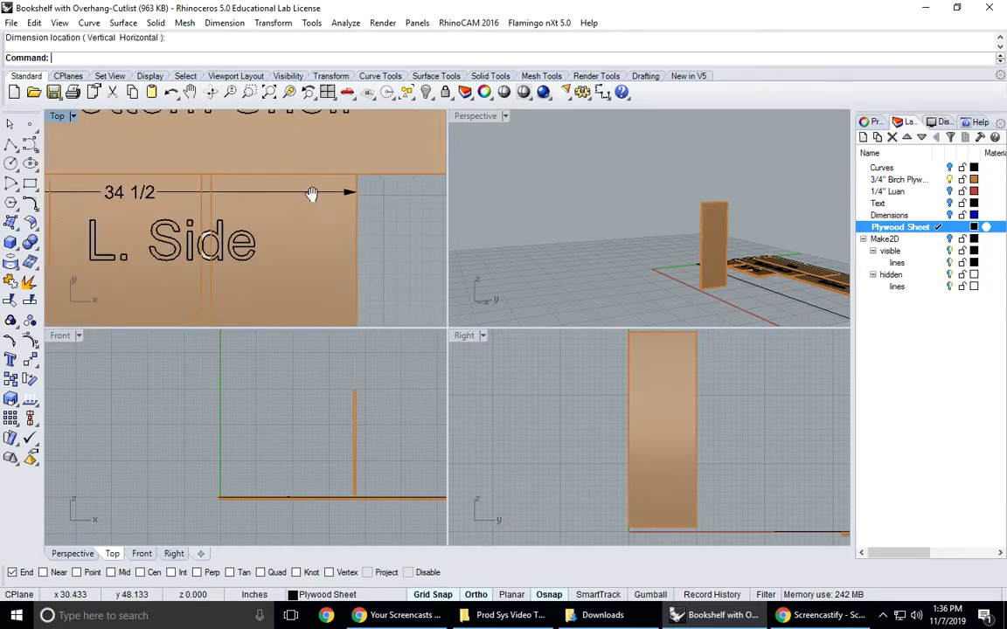
{"action": "right_click_drag", "start_coordinate": [324, 234], "coordinate": [354, 214]}
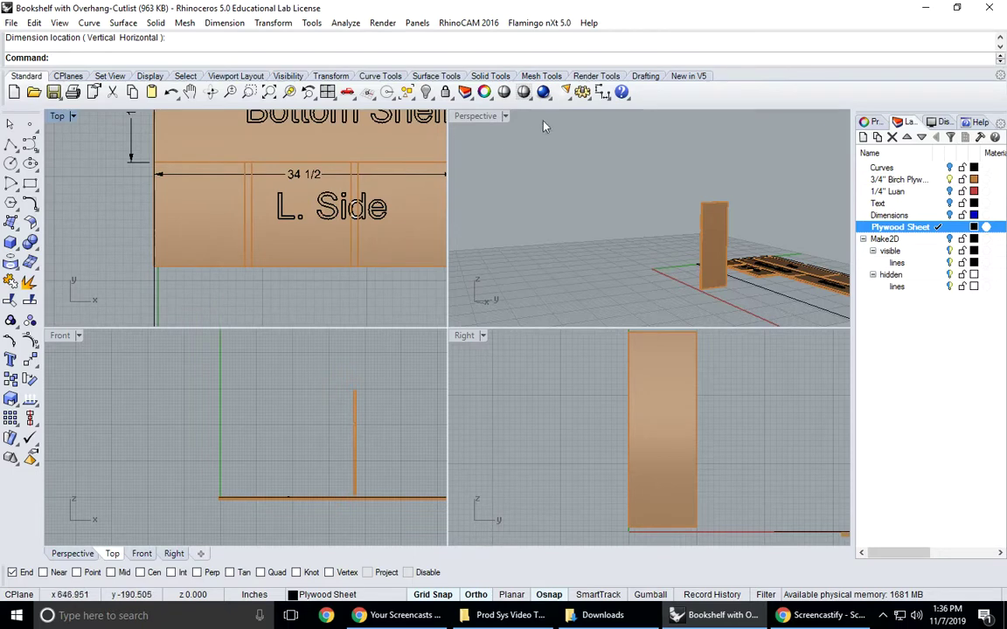
Step: Add the 10 1/2 and 11 dimensions along the L. Side panel's shelf dividers
{"action": "key", "text": "Return"}
{"action": "left_click", "coordinate": [158, 162]}
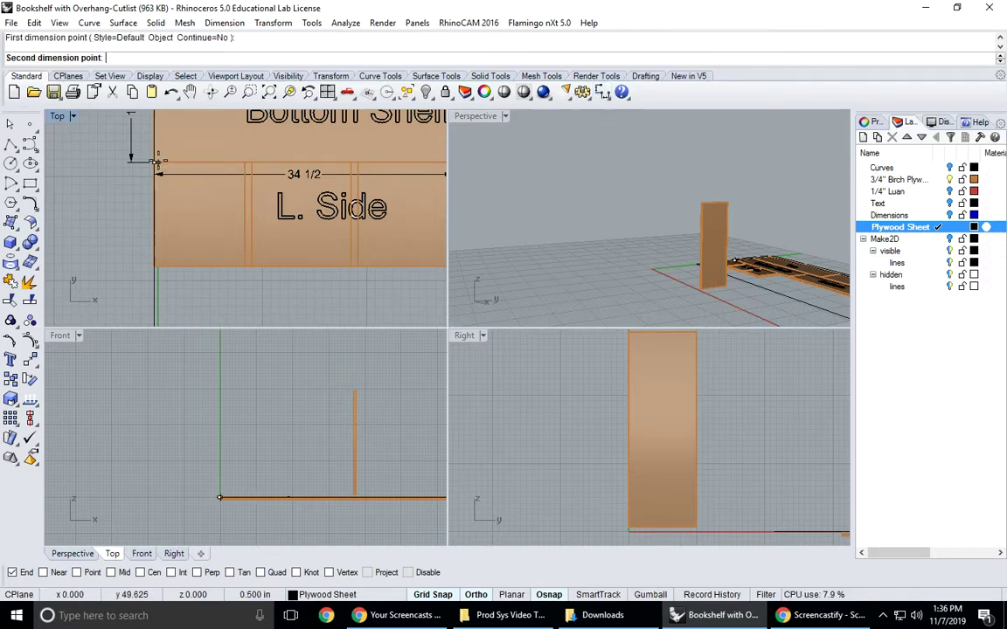
{"action": "left_click", "coordinate": [243, 162]}
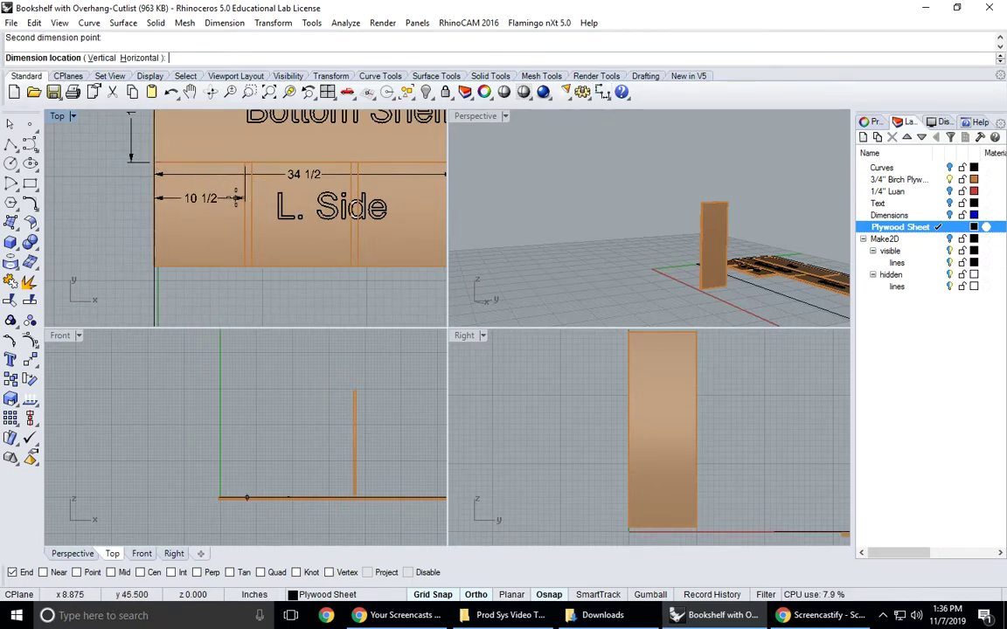
{"action": "left_click", "coordinate": [238, 201]}
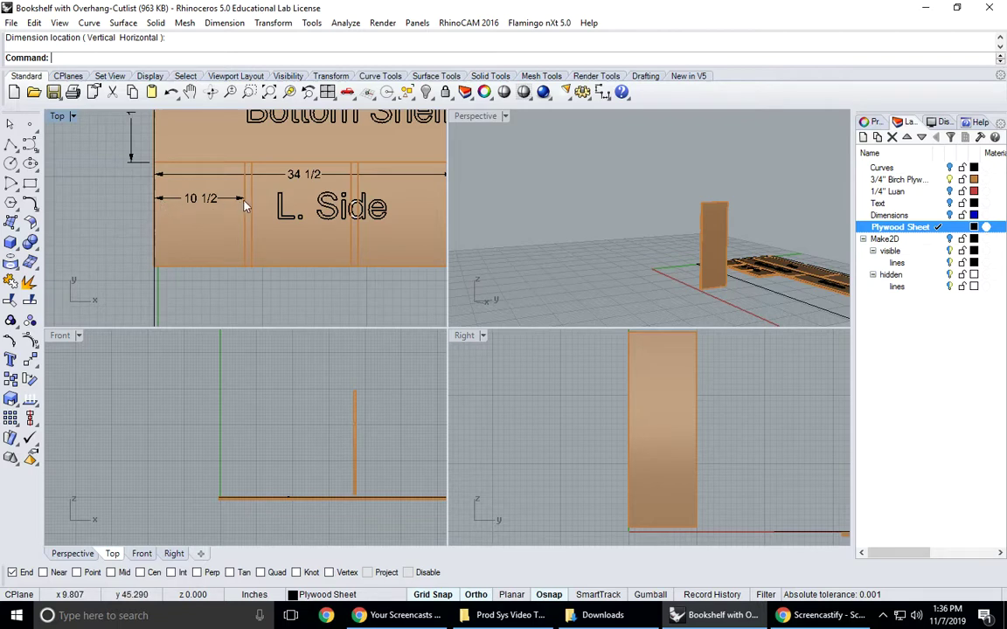
{"action": "right_click_drag", "start_coordinate": [411, 184], "coordinate": [303, 193]}
{"action": "key", "text": "Return"}
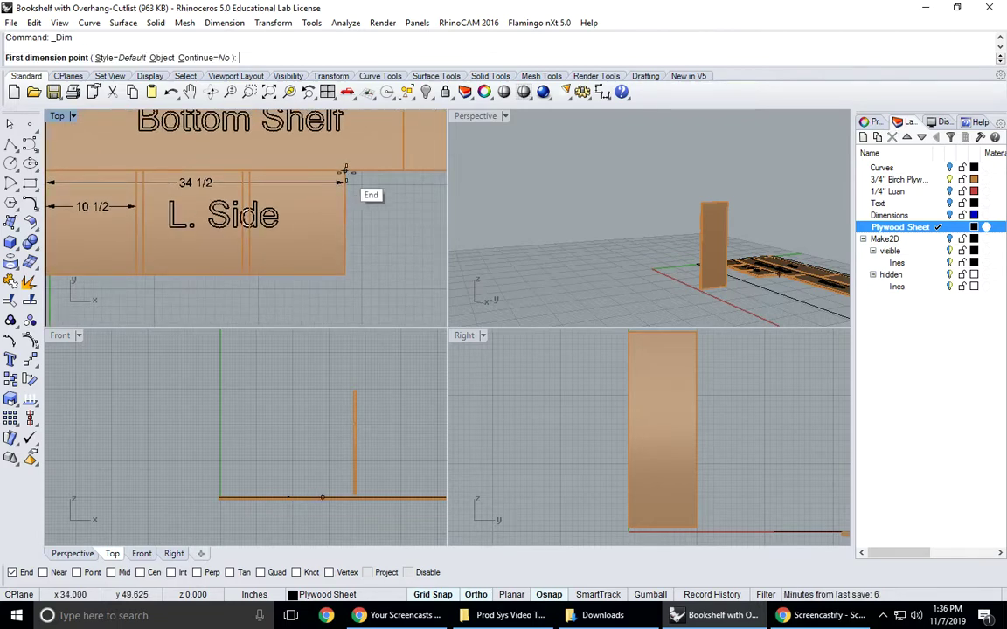
{"action": "left_click", "coordinate": [344, 171]}
{"action": "left_click", "coordinate": [252, 170]}
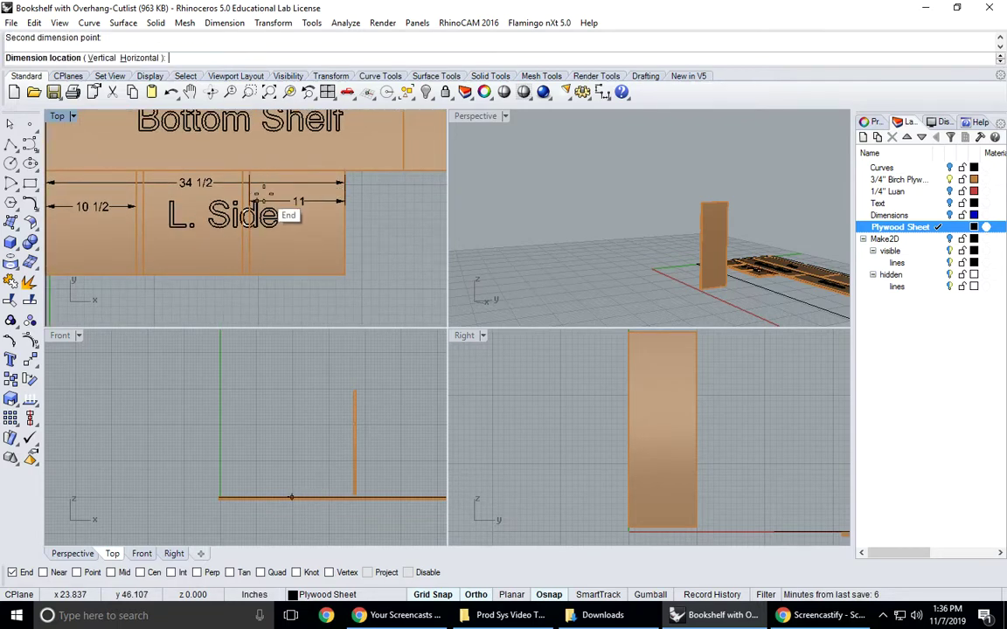
{"action": "left_click", "coordinate": [271, 249]}
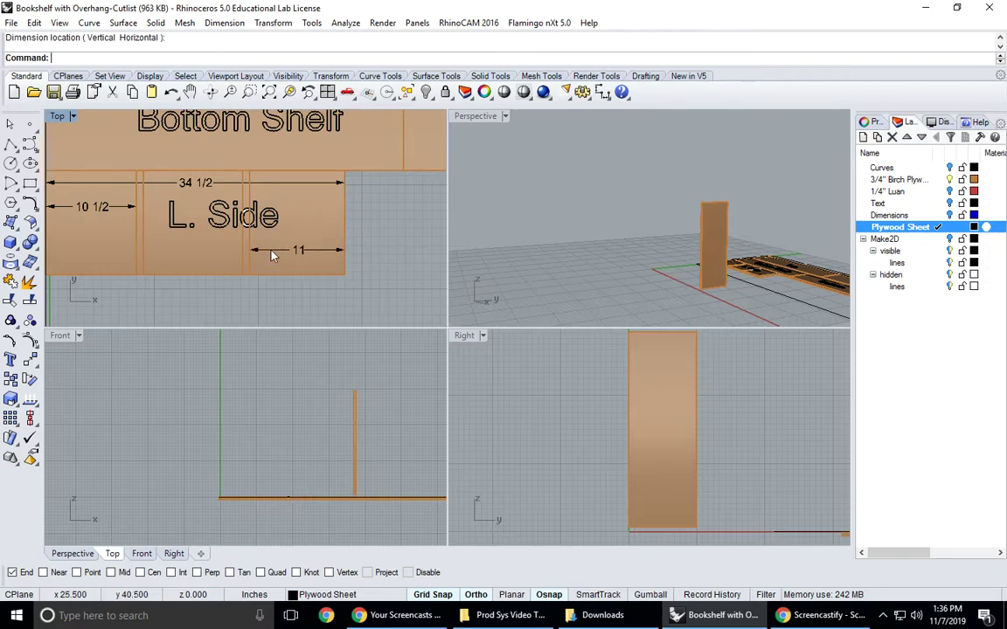
{"action": "right_click_drag", "start_coordinate": [297, 227], "coordinate": [332, 231]}
Step: Add the 22 3/4 dimension from the panel's left edge
{"action": "key", "text": "Return"}
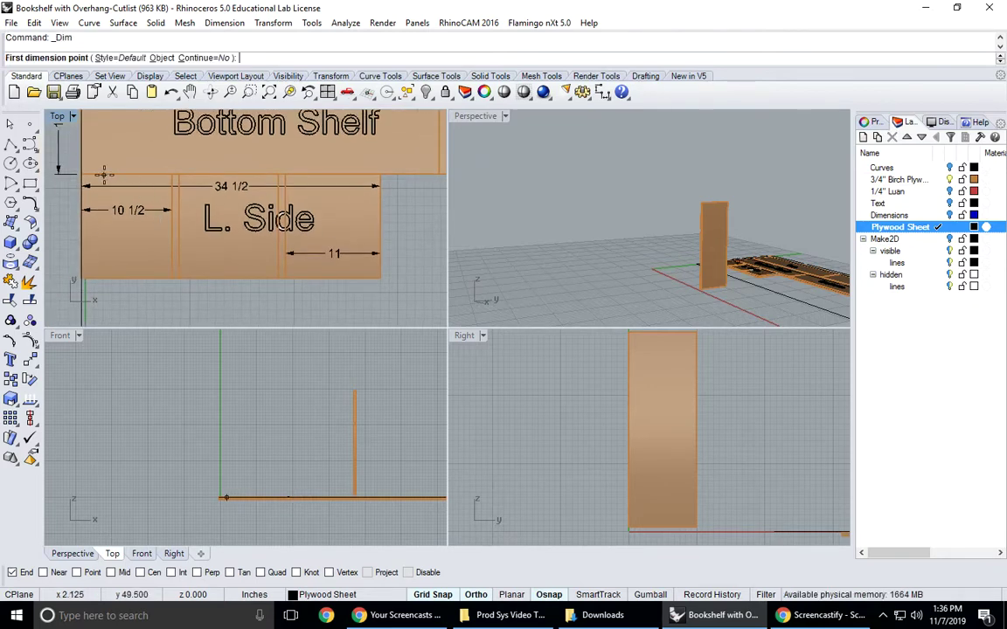
{"action": "left_click", "coordinate": [83, 174]}
{"action": "left_click", "coordinate": [278, 175]}
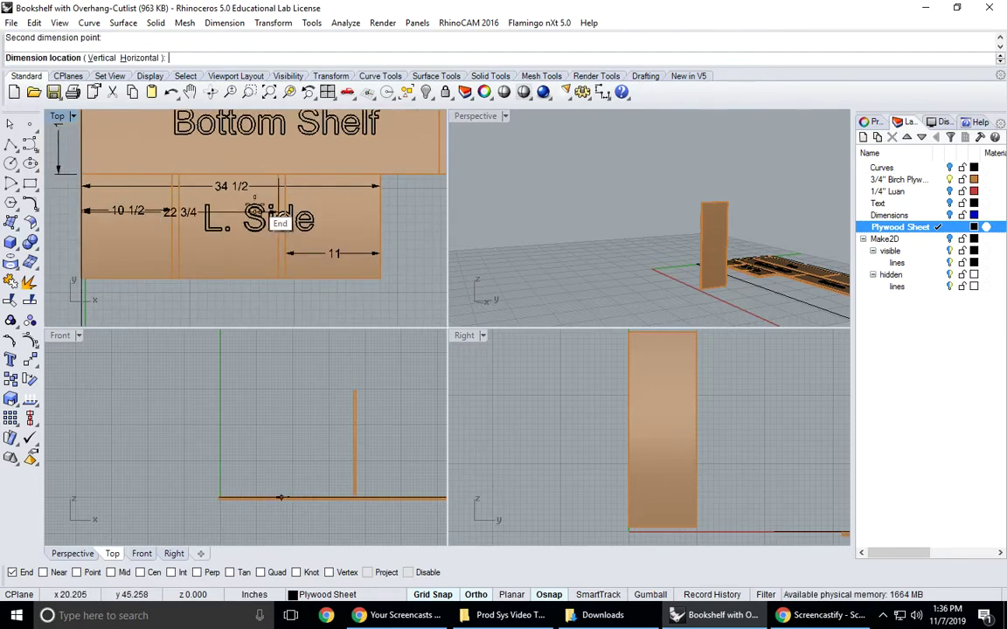
{"action": "left_click", "coordinate": [233, 247]}
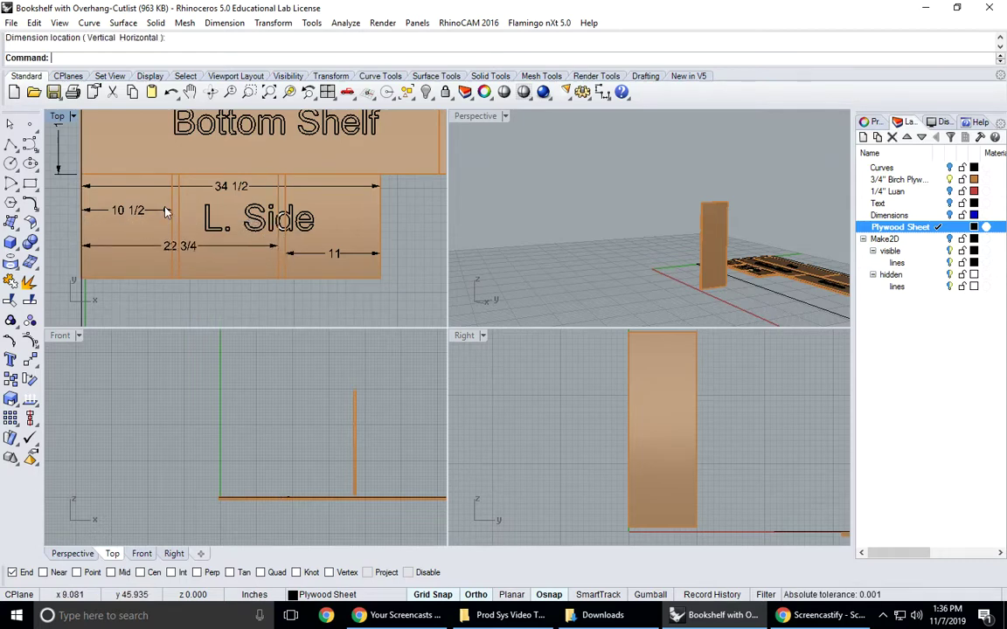
{"action": "right_click_drag", "start_coordinate": [211, 225], "coordinate": [190, 207]}
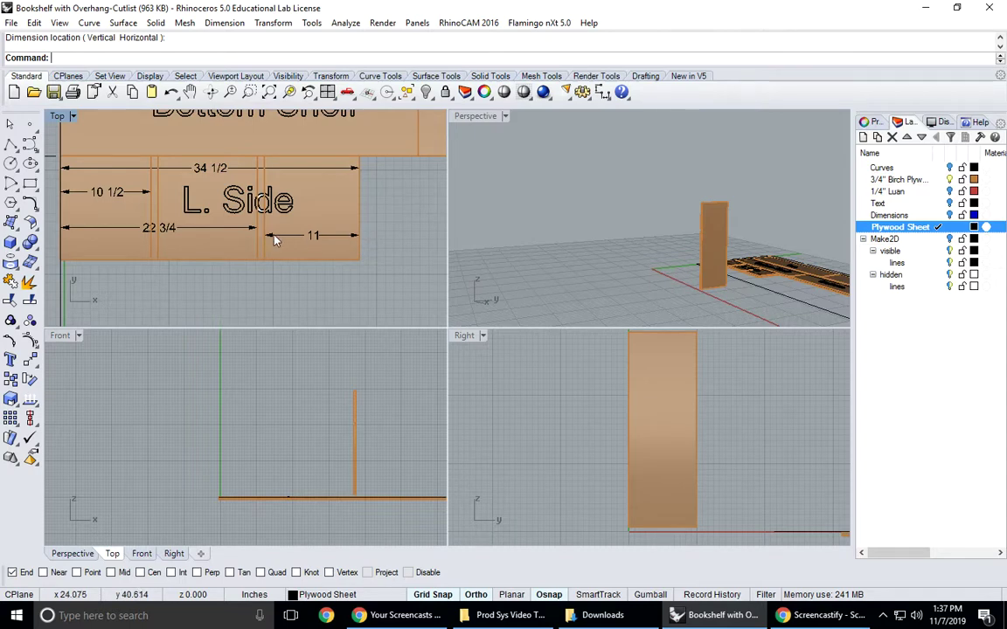
{"action": "scroll", "coordinate": [305, 236], "scroll_direction": "down", "scroll_amount": 5}
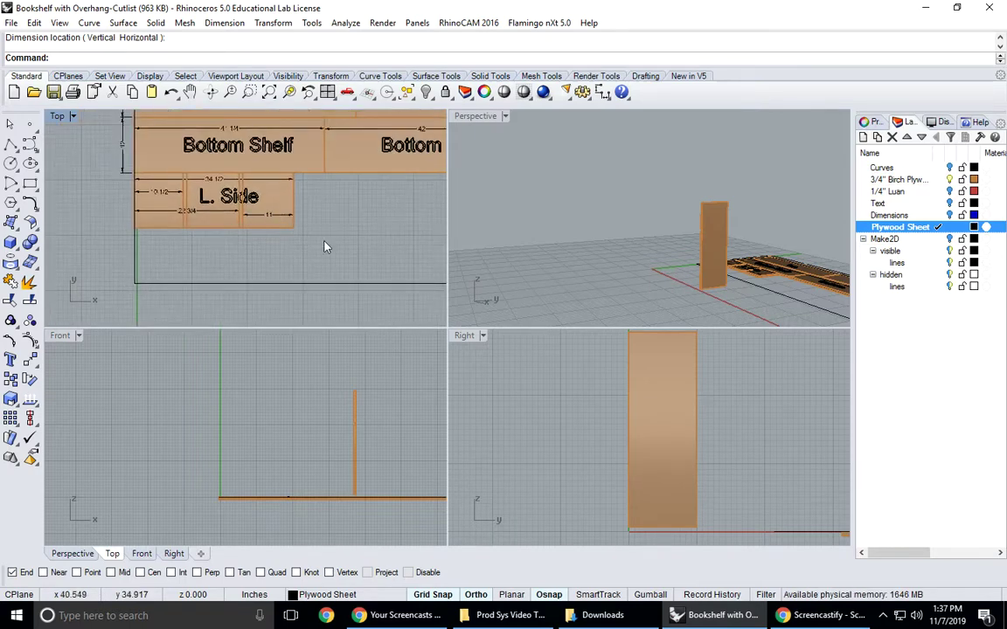
{"action": "right_click_drag", "start_coordinate": [324, 247], "coordinate": [302, 242]}
Step: Rotate the standing plywood panel 90° in the Front view so it lies flat
{"action": "left_click", "coordinate": [355, 441]}
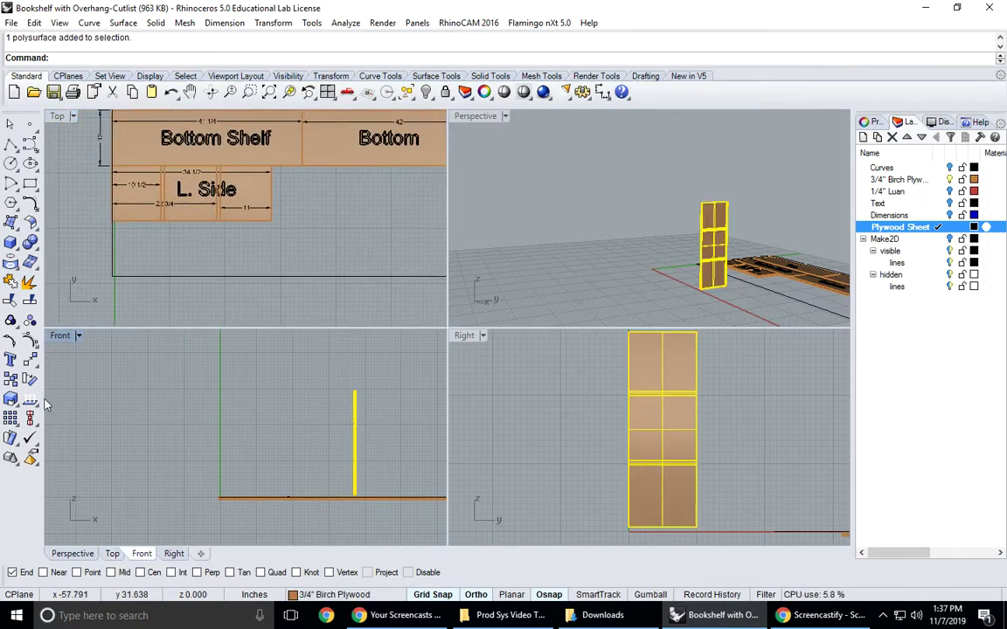
{"action": "left_click", "coordinate": [29, 341]}
{"action": "scroll", "coordinate": [369, 481], "scroll_direction": "up", "scroll_amount": 2}
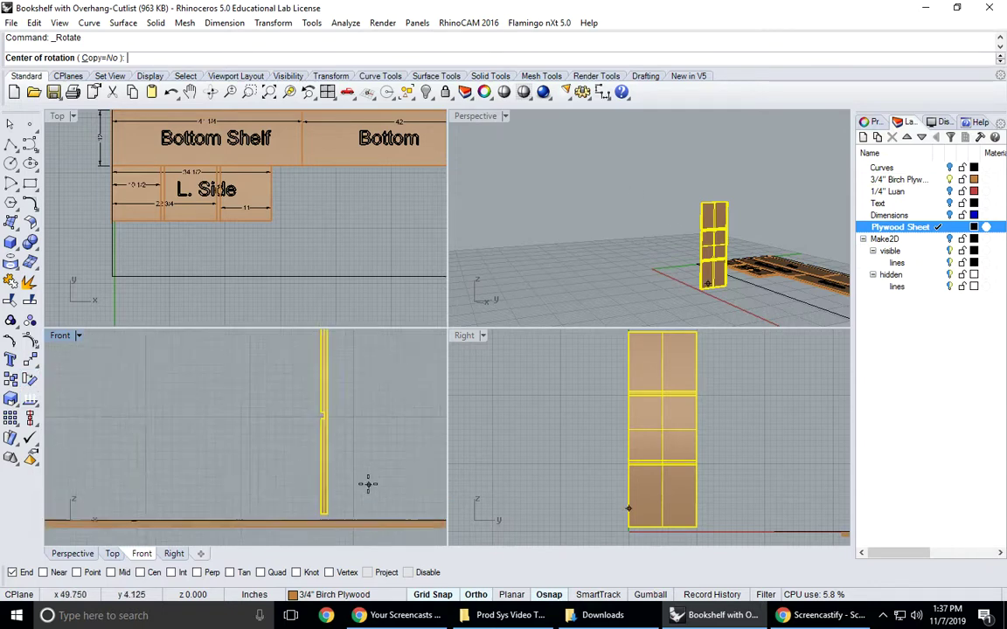
{"action": "scroll", "coordinate": [349, 463], "scroll_direction": "up", "scroll_amount": 3}
{"action": "left_click", "coordinate": [240, 477]}
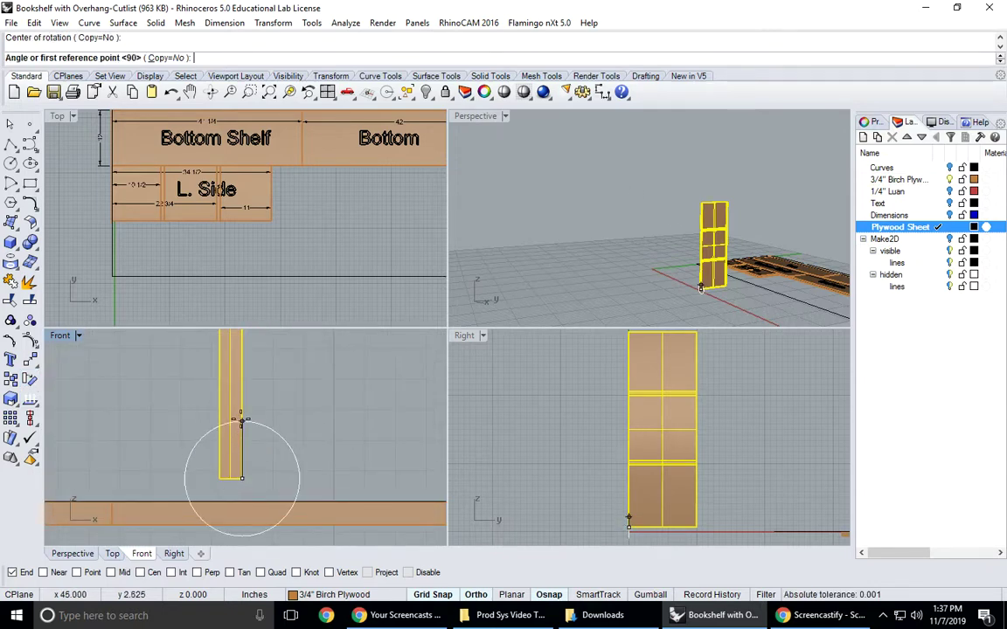
{"action": "left_click", "coordinate": [242, 422]}
{"action": "left_click", "coordinate": [315, 446]}
{"action": "scroll", "coordinate": [332, 245], "scroll_direction": "down", "scroll_amount": 3}
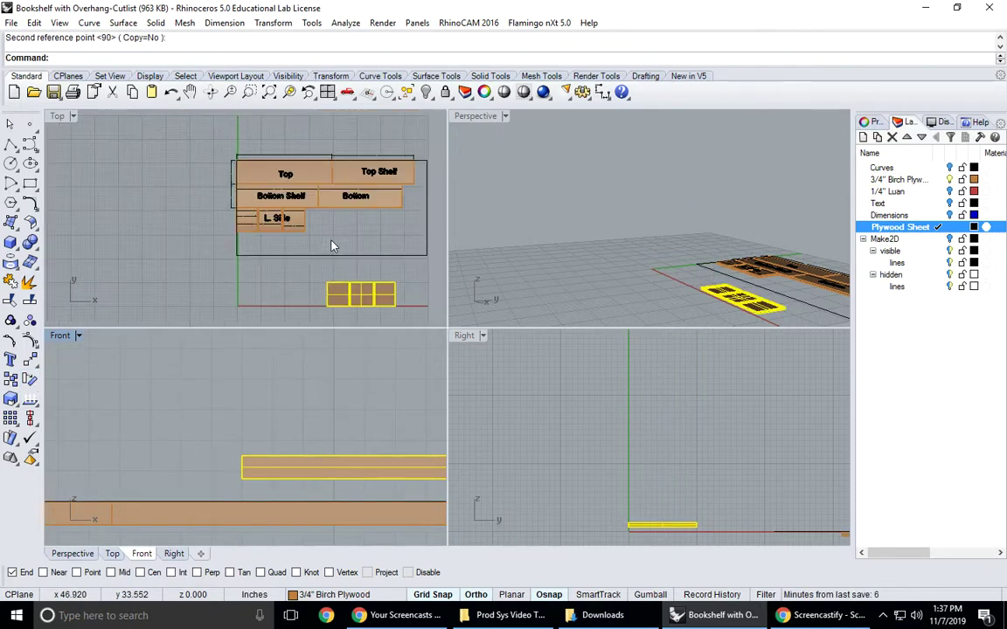
Step: Move the flattened panels into the Top view layout beside the L. Side piece
{"action": "right_click_drag", "start_coordinate": [331, 246], "coordinate": [289, 221]}
{"action": "left_click", "coordinate": [29, 321]}
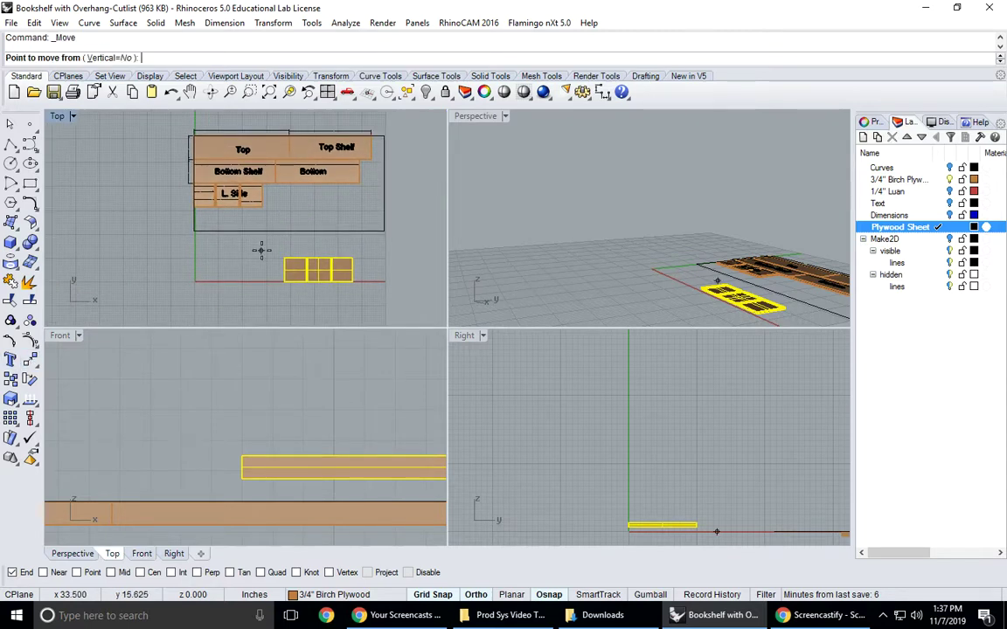
{"action": "left_click", "coordinate": [283, 257]}
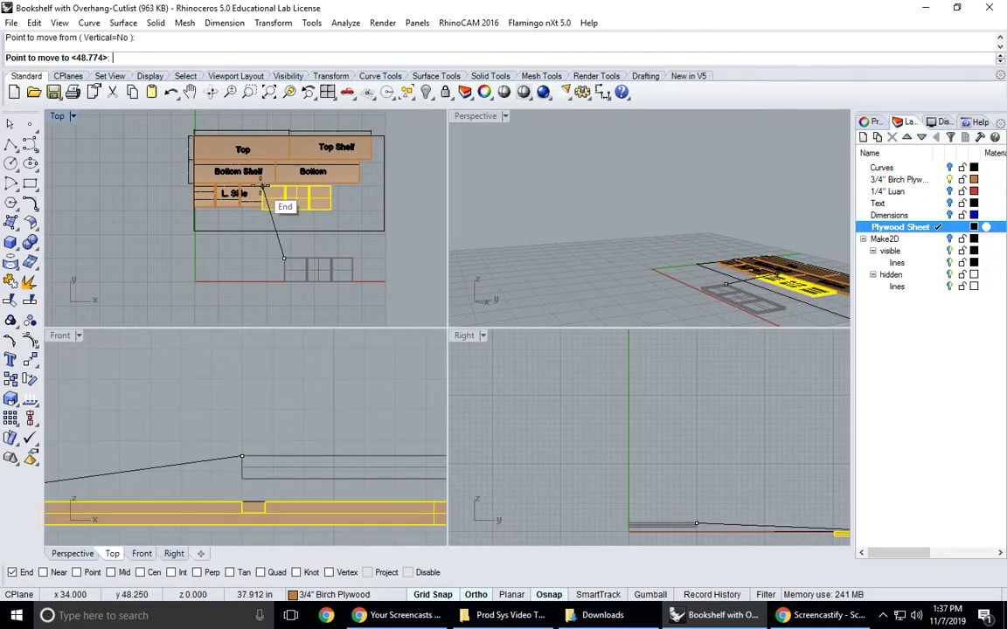
{"action": "scroll", "coordinate": [264, 186], "scroll_direction": "up", "scroll_amount": 3}
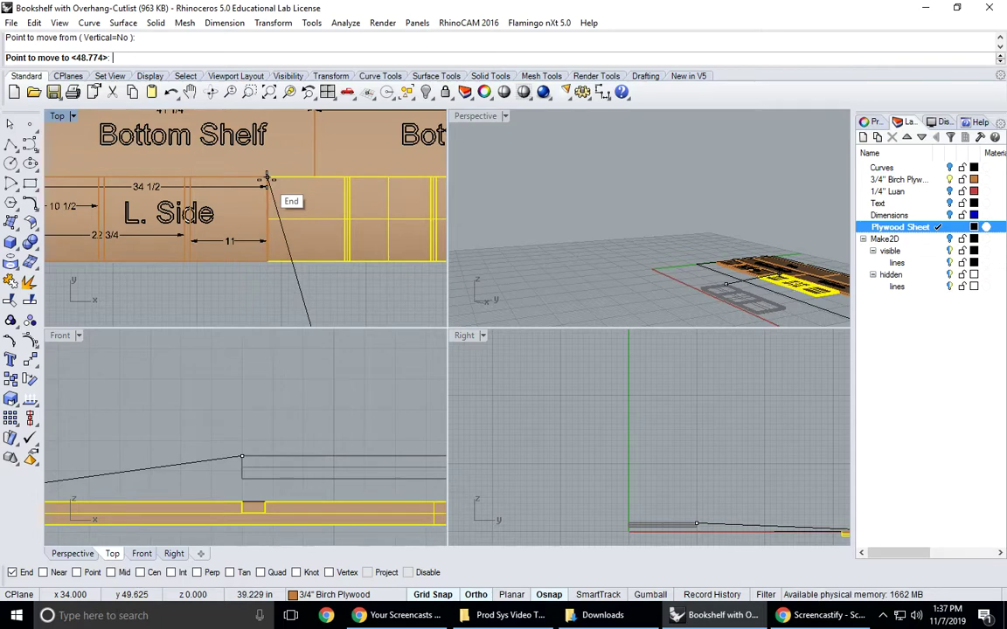
{"action": "scroll", "coordinate": [267, 180], "scroll_direction": "down", "scroll_amount": 3}
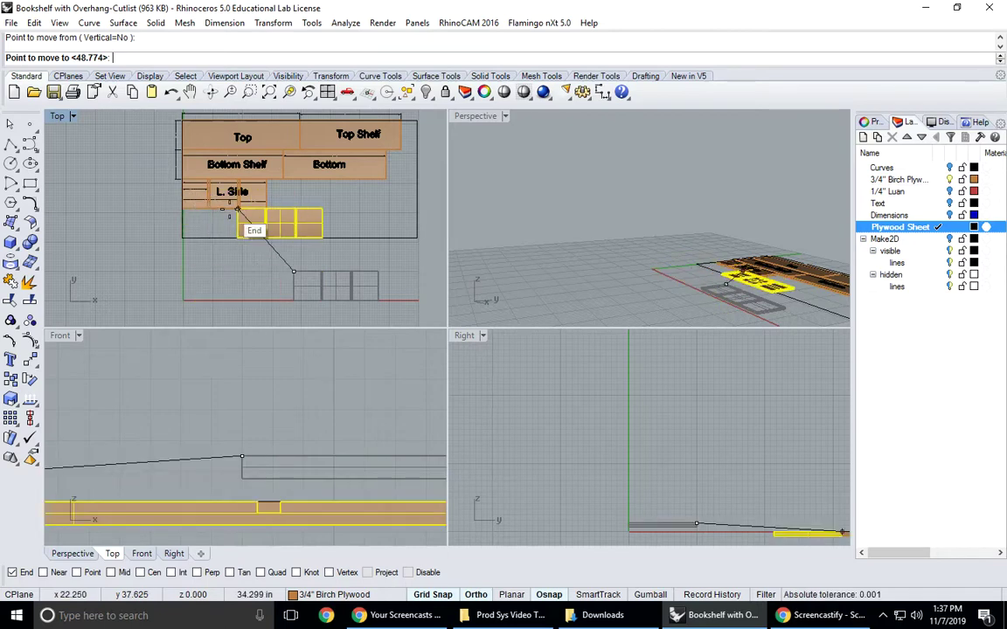
{"action": "scroll", "coordinate": [209, 221], "scroll_direction": "up", "scroll_amount": 3}
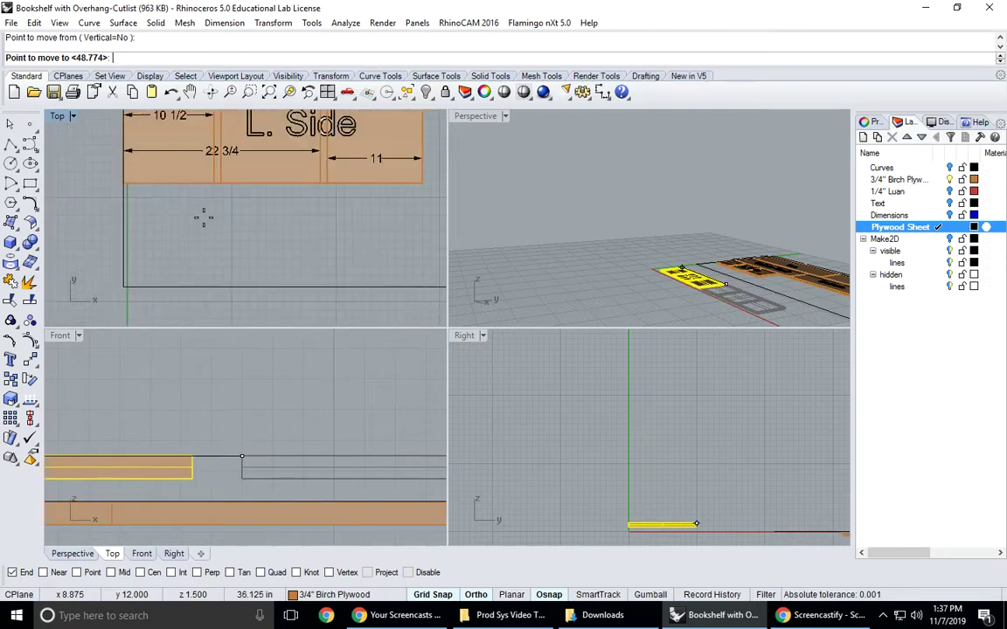
{"action": "left_click", "coordinate": [129, 189]}
{"action": "scroll", "coordinate": [264, 227], "scroll_direction": "down", "scroll_amount": 3}
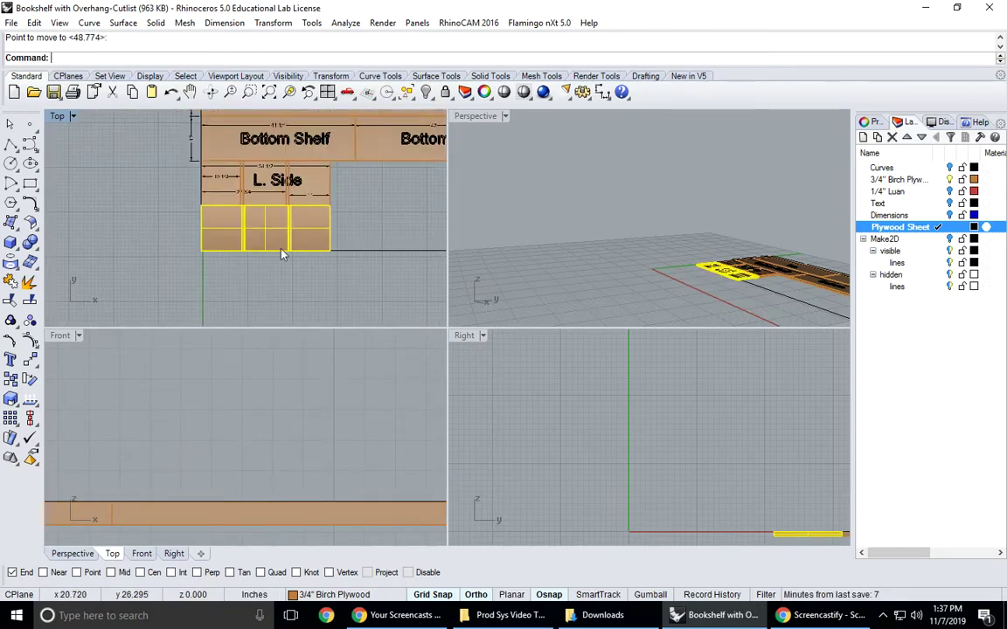
Step: Rotate the panels 270° in the Top view about their corner
{"action": "left_click", "coordinate": [35, 378]}
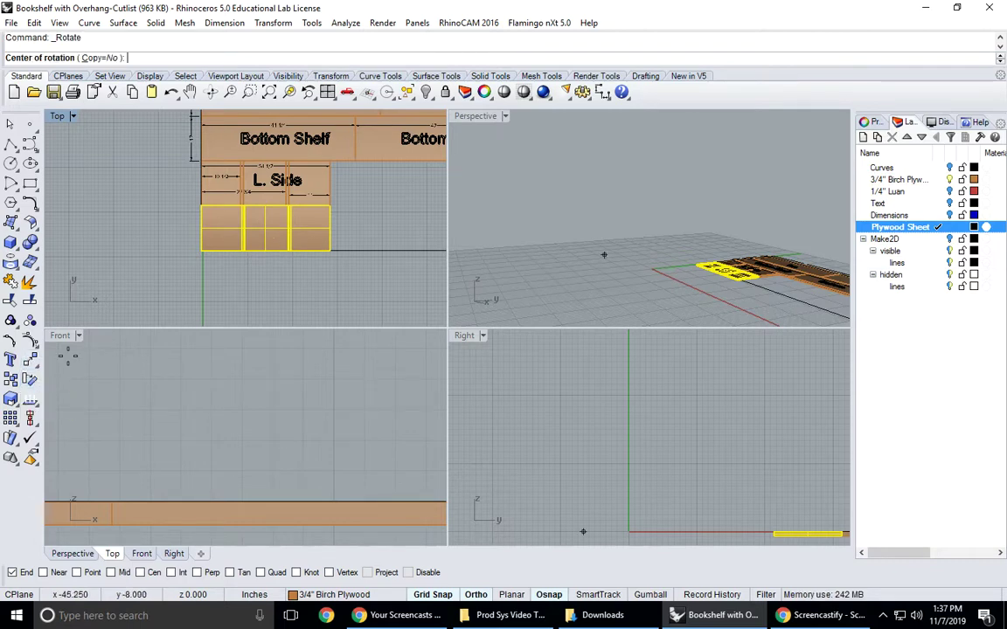
{"action": "left_click", "coordinate": [330, 207]}
{"action": "left_click", "coordinate": [330, 255]}
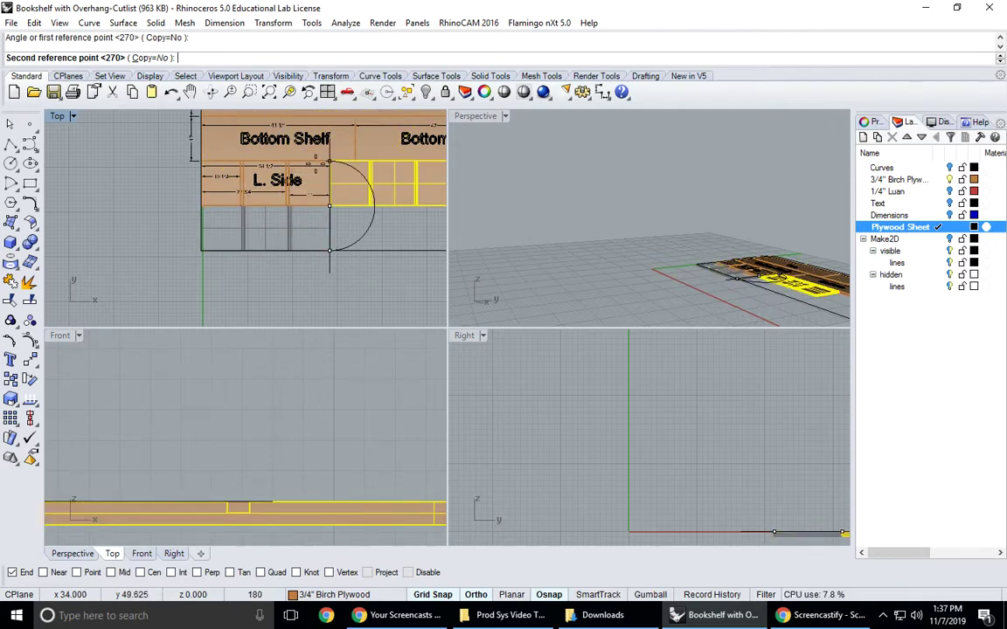
{"action": "left_click", "coordinate": [330, 162]}
Step: Move the panels so their top-left corner snaps to L. Side's bottom-left corner
{"action": "left_click_drag", "start_coordinate": [378, 194], "coordinate": [378, 257]}
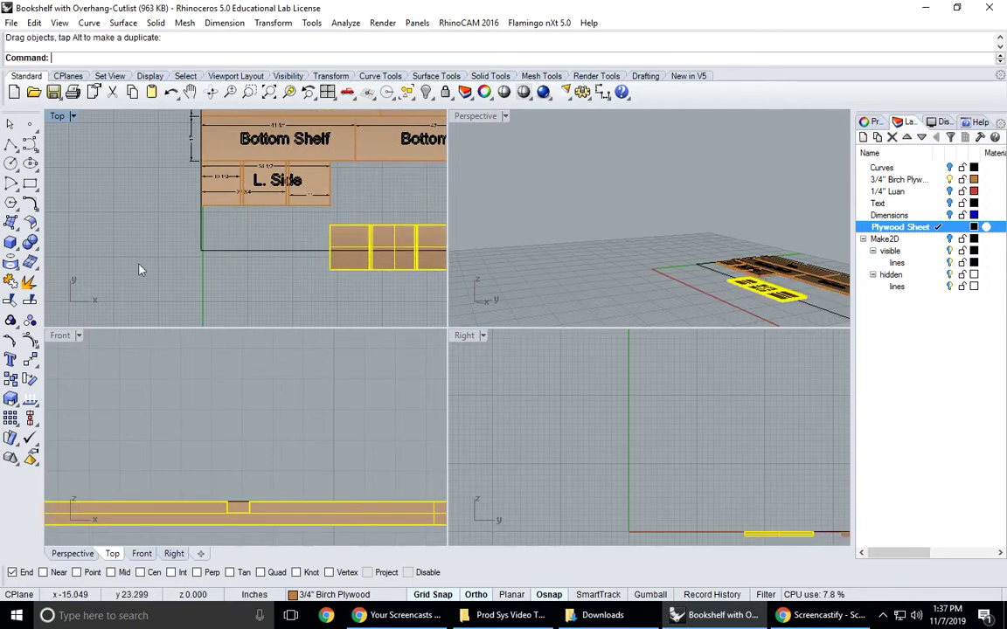
{"action": "left_click", "coordinate": [30, 359]}
{"action": "left_click", "coordinate": [331, 226]}
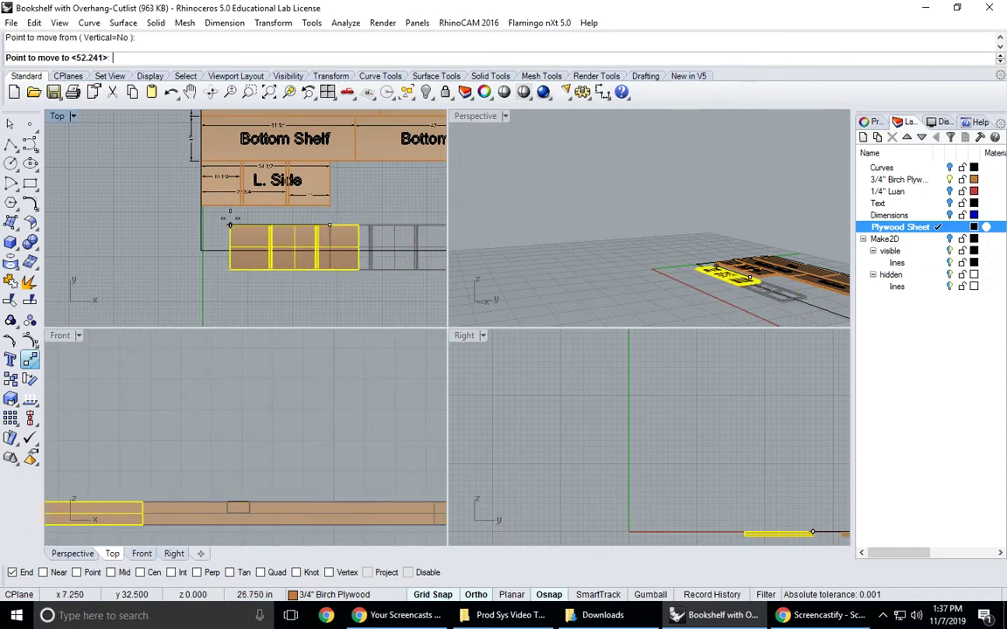
{"action": "left_click", "coordinate": [203, 208]}
{"action": "key", "text": "Escape"}
{"action": "scroll", "coordinate": [198, 224], "scroll_direction": "up", "scroll_amount": 5}
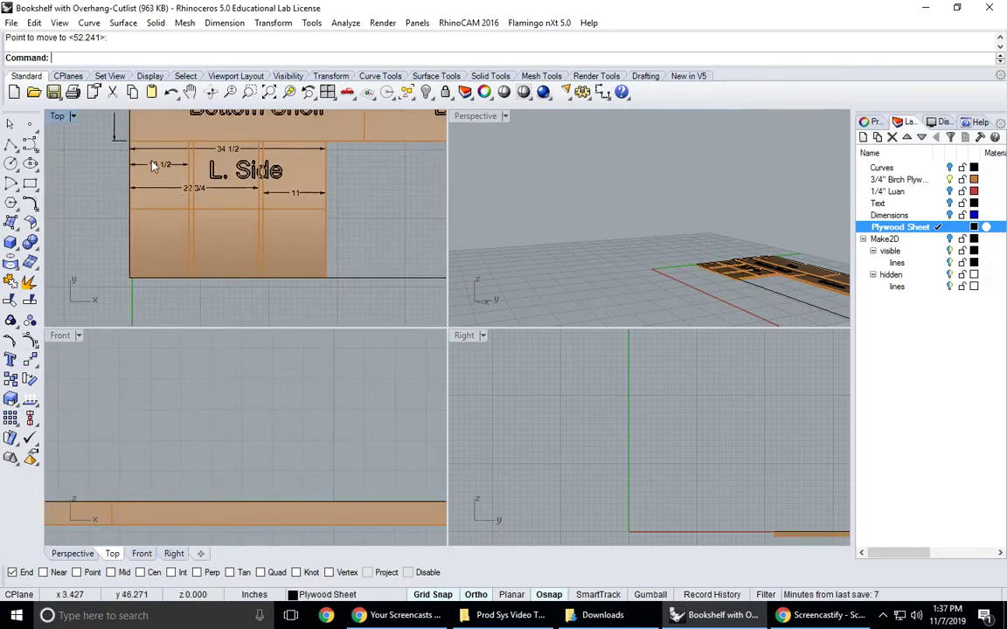
{"action": "right_click_drag", "start_coordinate": [306, 289], "coordinate": [373, 303]}
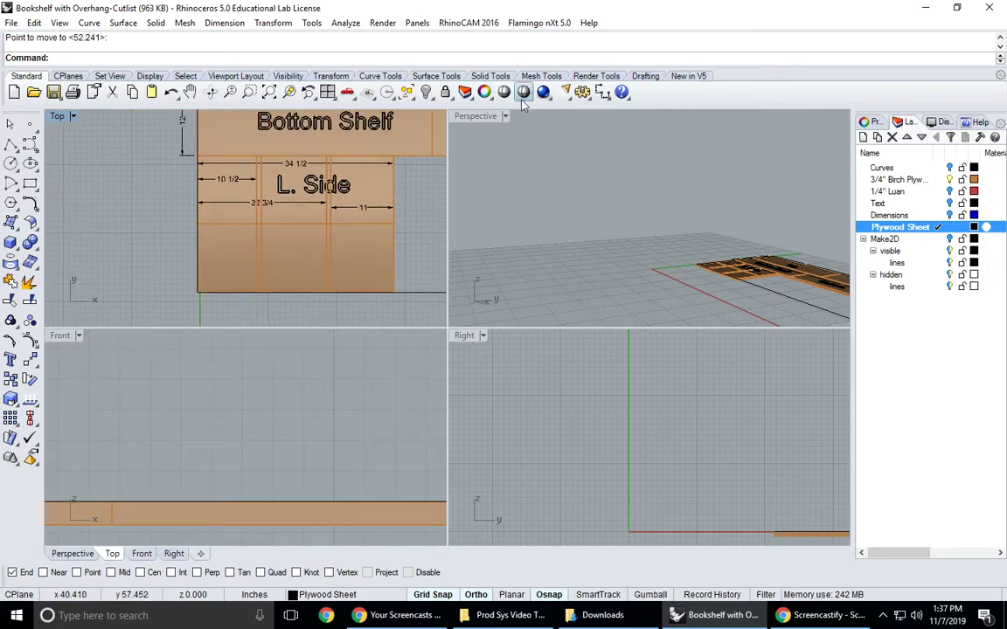
Step: Add vertical 12 and 24 dimensions along the left edge of L. Side and the panel beneath
{"action": "left_click", "coordinate": [533, 92]}
{"action": "left_click", "coordinate": [199, 161]}
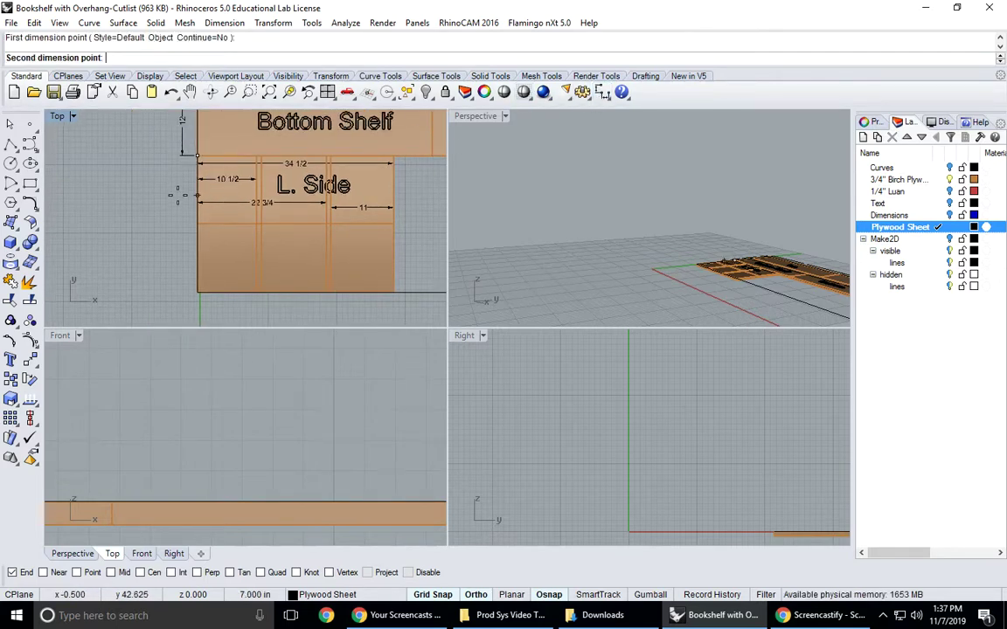
{"action": "left_click", "coordinate": [197, 225]}
{"action": "left_click", "coordinate": [170, 204]}
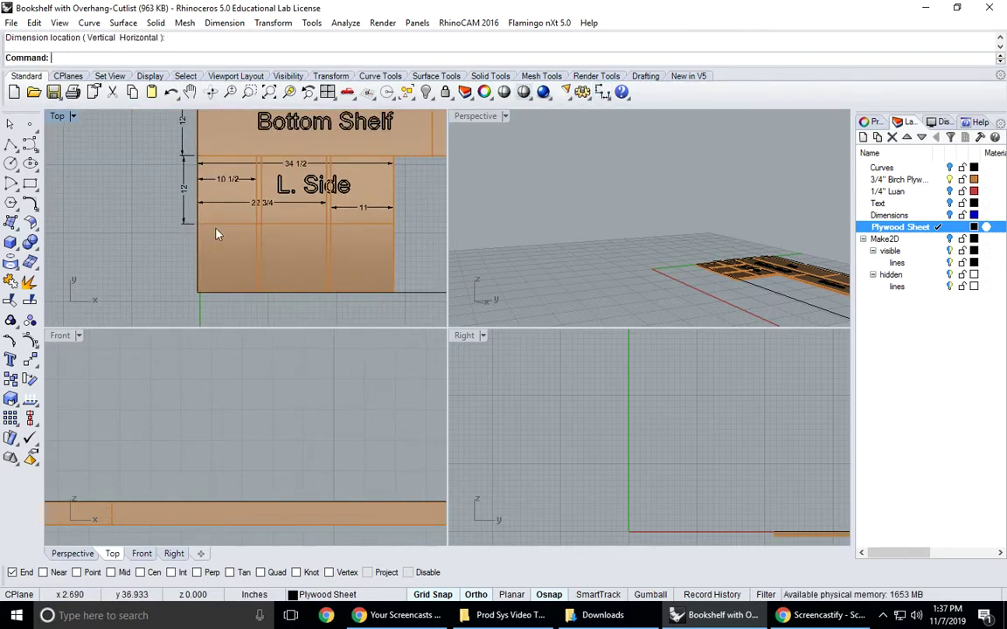
{"action": "key", "text": "Return"}
{"action": "left_click", "coordinate": [198, 161]}
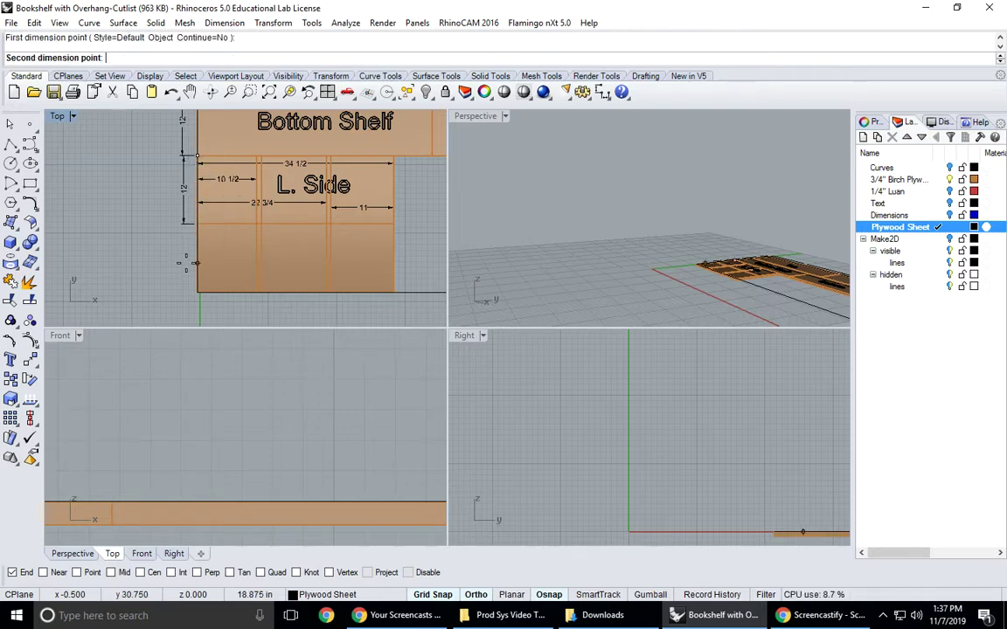
{"action": "left_click", "coordinate": [197, 291]}
{"action": "left_click", "coordinate": [170, 258]}
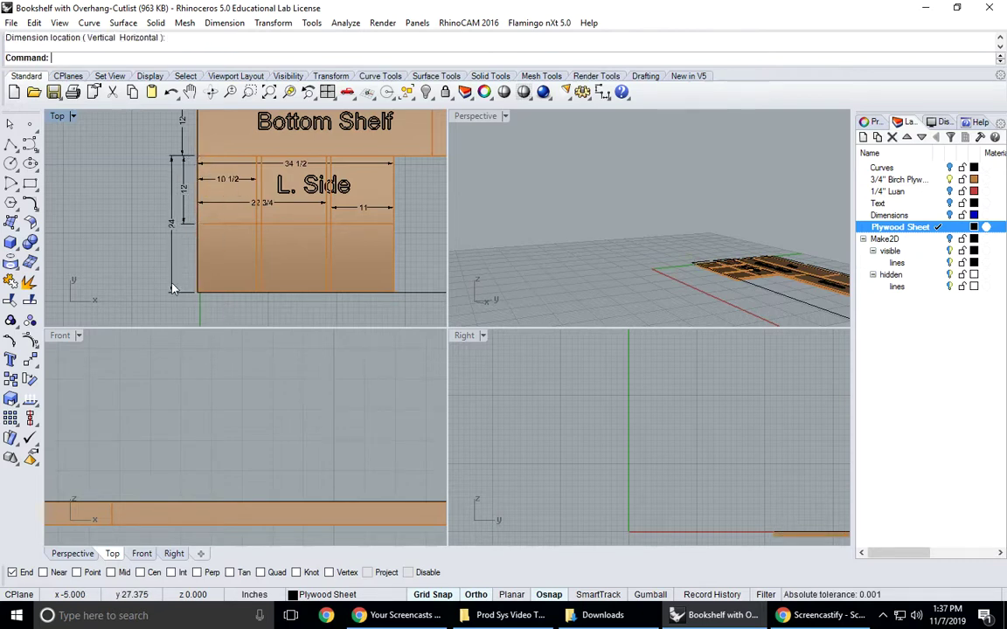
Step: Select the copied side panel lying beneath L. Side
{"action": "right_click_drag", "start_coordinate": [234, 244], "coordinate": [210, 244]}
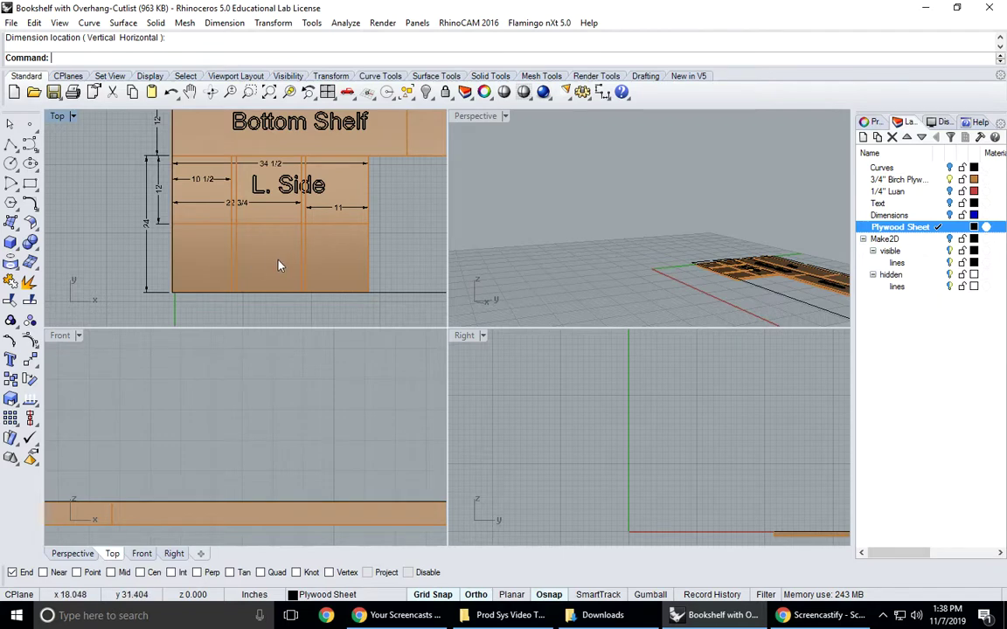
{"action": "left_click", "coordinate": [218, 265]}
{"action": "right_click_drag", "start_coordinate": [218, 265], "coordinate": [189, 260]}
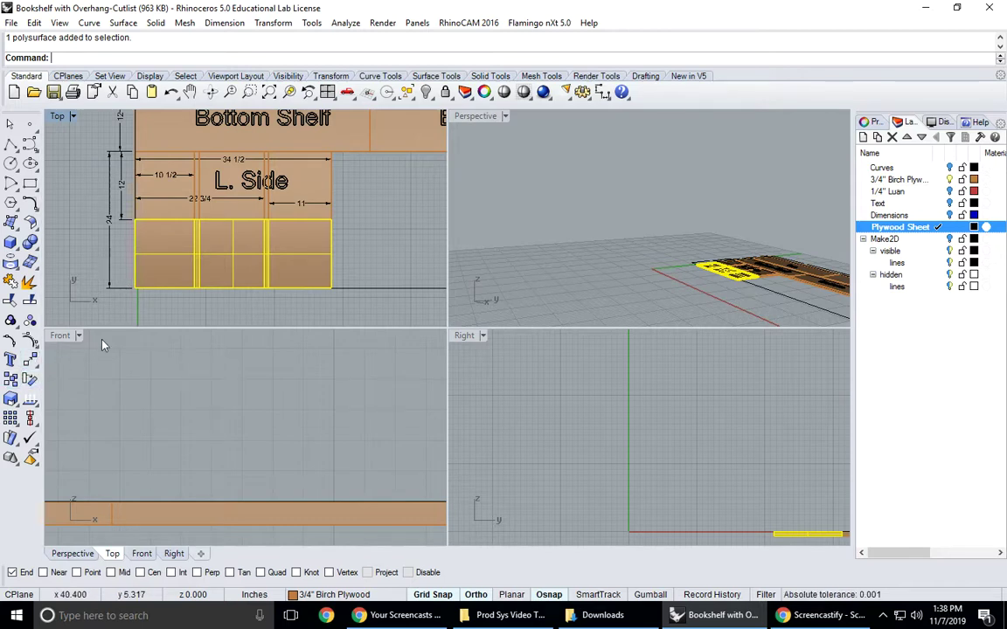
Step: Move the copied panel from its corner to L. Side's top-right corner
{"action": "left_click", "coordinate": [29, 323]}
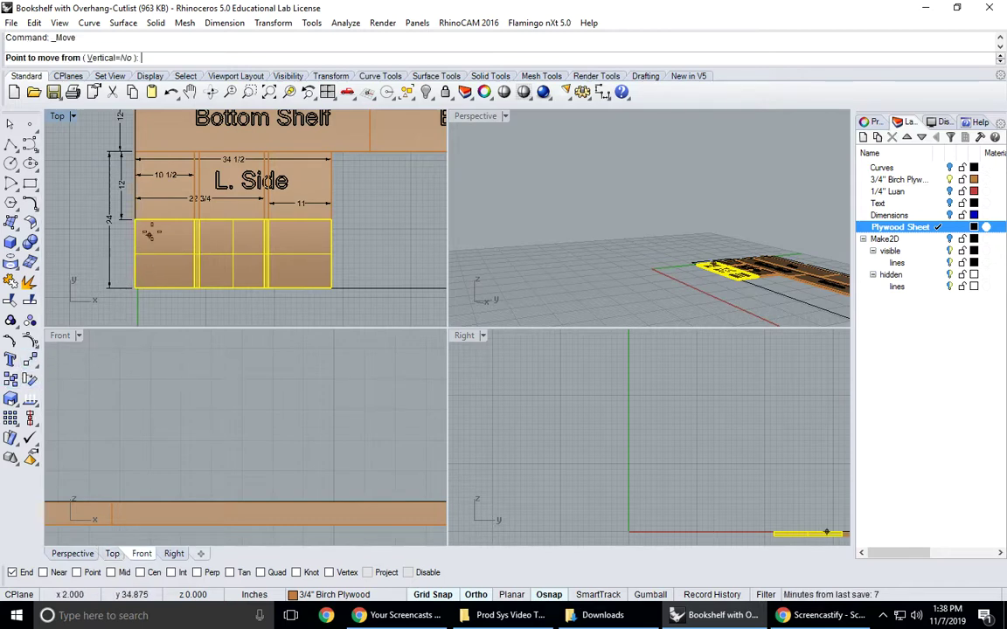
{"action": "left_click", "coordinate": [135, 220]}
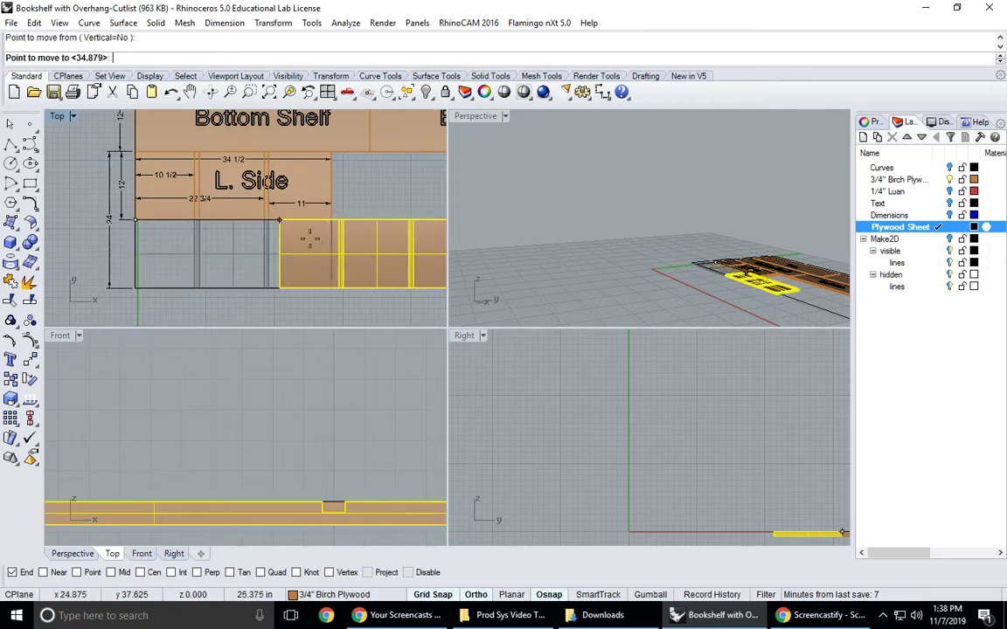
{"action": "left_click", "coordinate": [338, 160]}
{"action": "scroll", "coordinate": [254, 262], "scroll_direction": "down", "scroll_amount": 2}
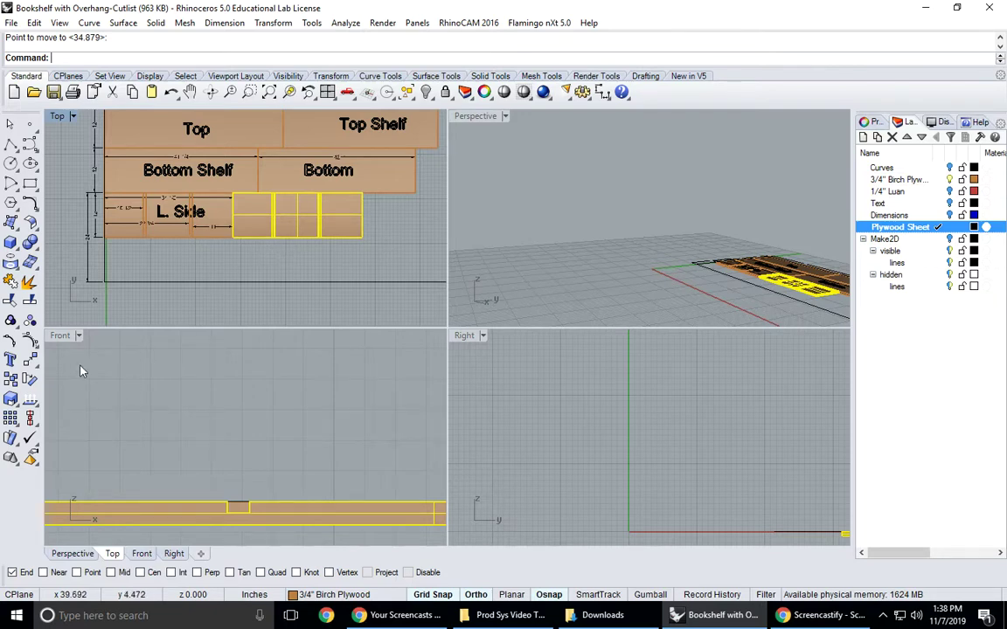
Step: Add a text label reading 'R. Side' on the moved panel
{"action": "left_click", "coordinate": [11, 359]}
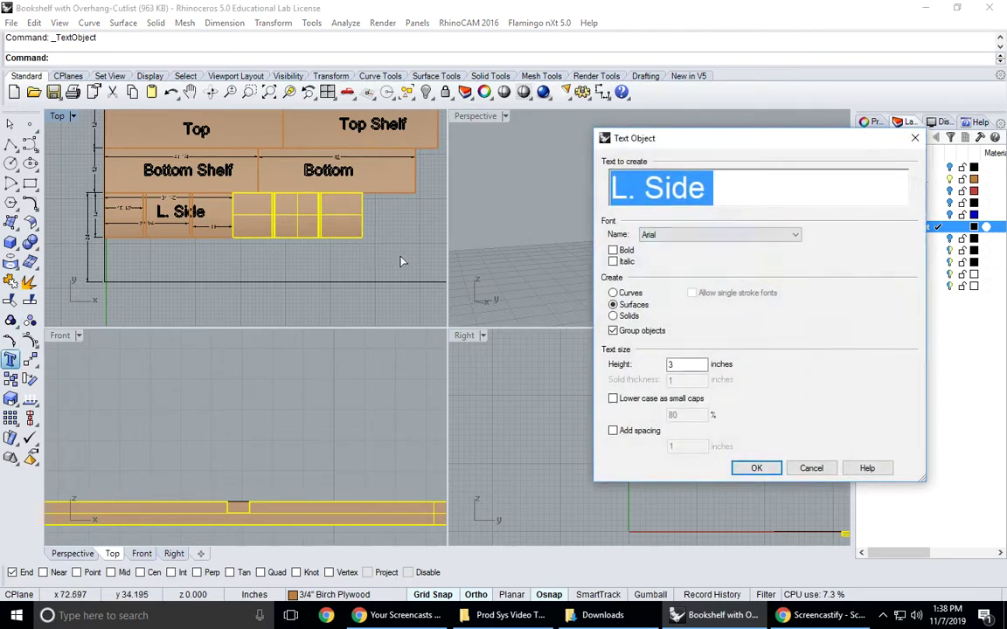
{"action": "left_click", "coordinate": [634, 197]}
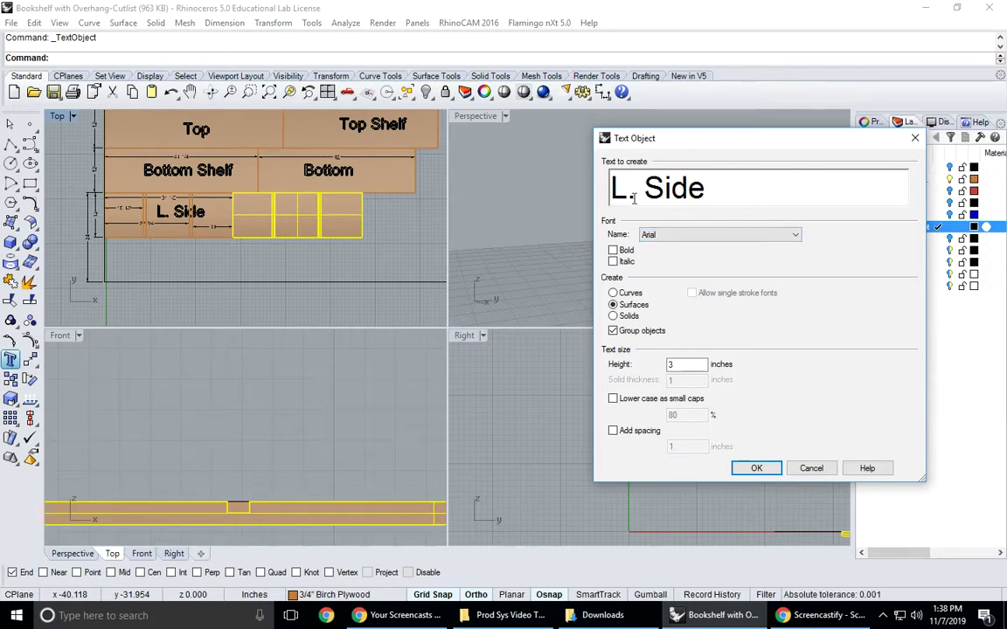
{"action": "key", "text": "BackSpace"}
{"action": "type", "text": "R"}
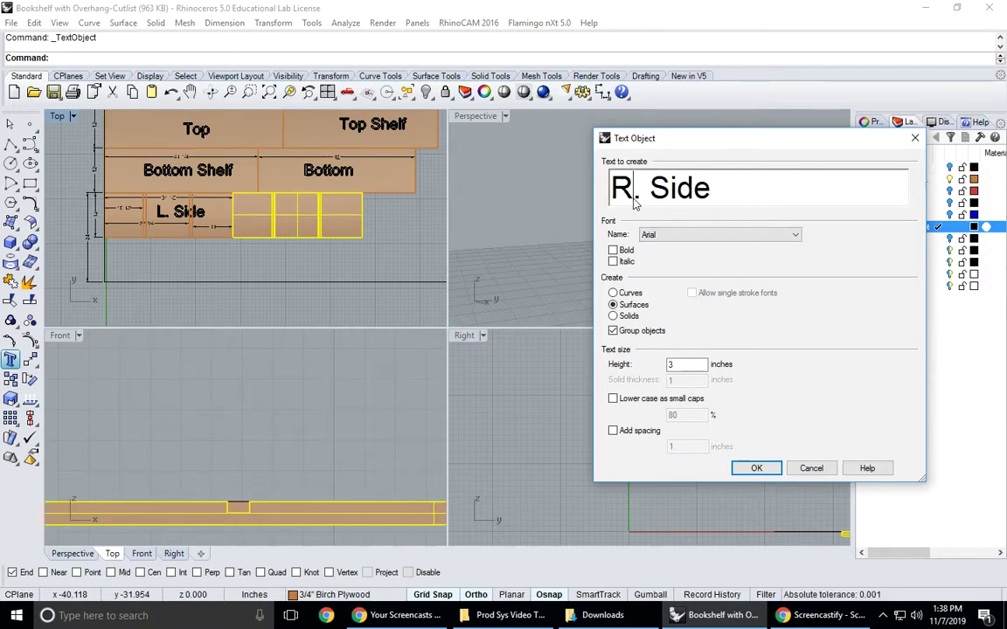
{"action": "left_click", "coordinate": [753, 468]}
{"action": "scroll", "coordinate": [289, 223], "scroll_direction": "up", "scroll_amount": 4}
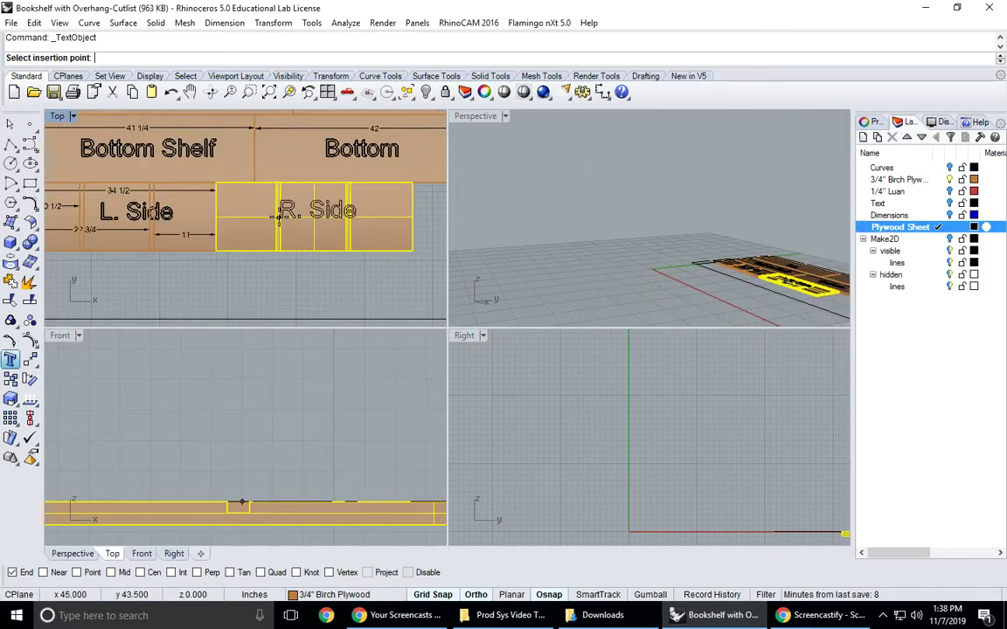
{"action": "left_click", "coordinate": [279, 217]}
{"action": "scroll", "coordinate": [299, 225], "scroll_direction": "down", "scroll_amount": 3}
{"action": "right_click_drag", "start_coordinate": [303, 238], "coordinate": [265, 247]}
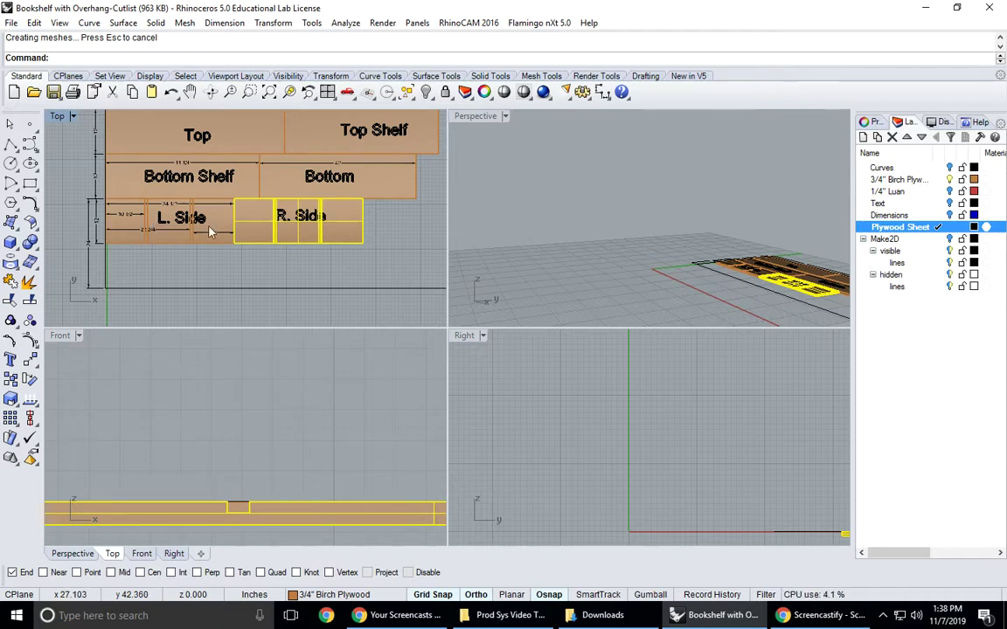
Step: Add the 10 1/2 and 11 dimensions to the R. Side panel
{"action": "left_click", "coordinate": [563, 92]}
{"action": "scroll", "coordinate": [183, 249], "scroll_direction": "up", "scroll_amount": 3}
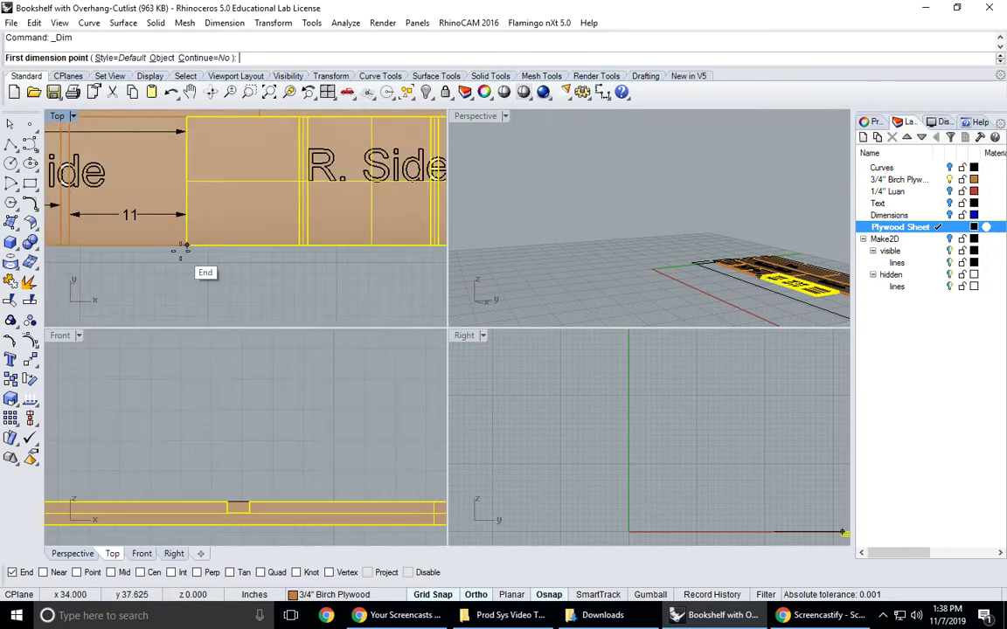
{"action": "left_click", "coordinate": [184, 249]}
{"action": "left_click", "coordinate": [296, 245]}
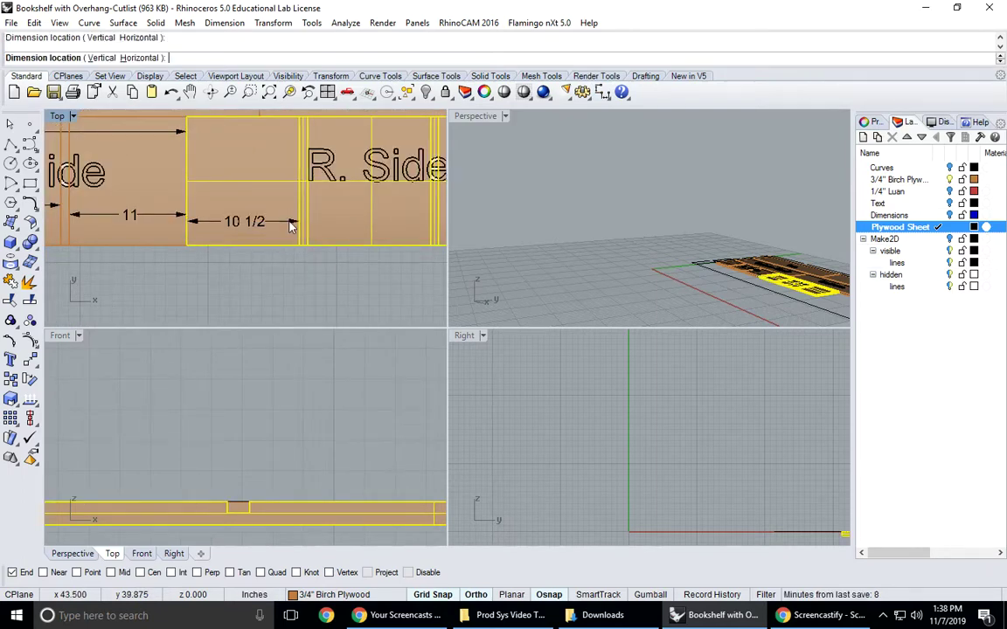
{"action": "left_click", "coordinate": [291, 226]}
{"action": "right_click", "coordinate": [270, 265]}
{"action": "key", "text": "Right"}
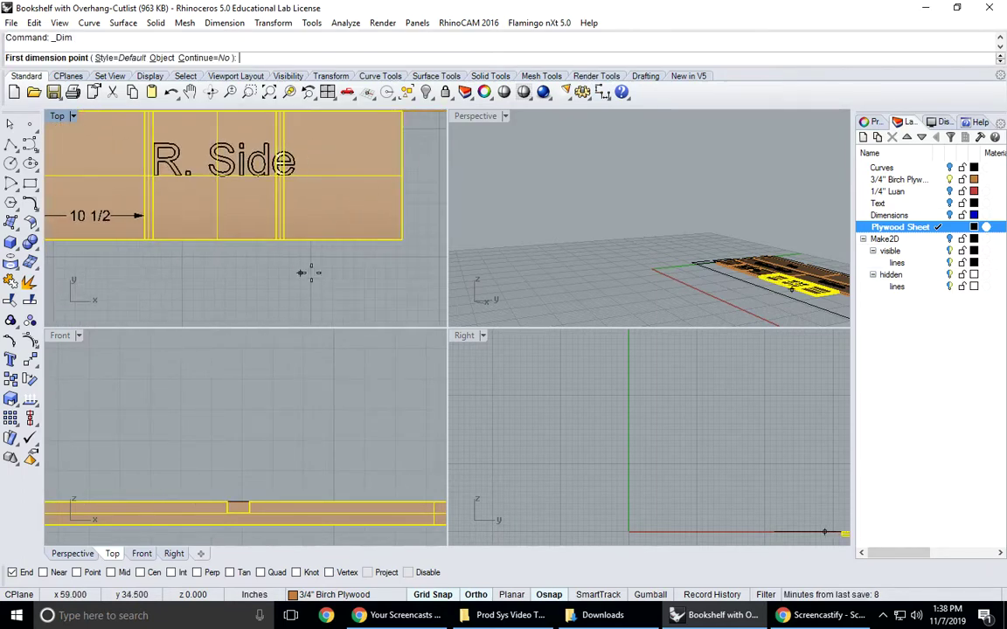
{"action": "left_click", "coordinate": [397, 238]}
{"action": "left_click", "coordinate": [285, 236]}
{"action": "left_click", "coordinate": [301, 212]}
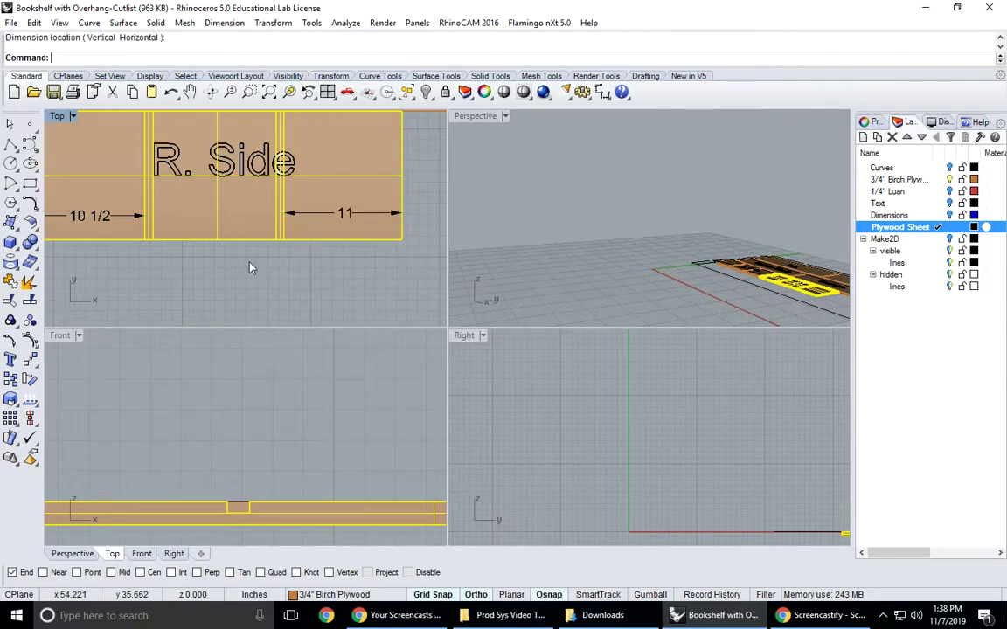
Step: Add the overall 34 1/2 width dimension across R. Side
{"action": "right_click", "coordinate": [249, 267]}
{"action": "key", "text": "Left"}
{"action": "left_click", "coordinate": [128, 235]}
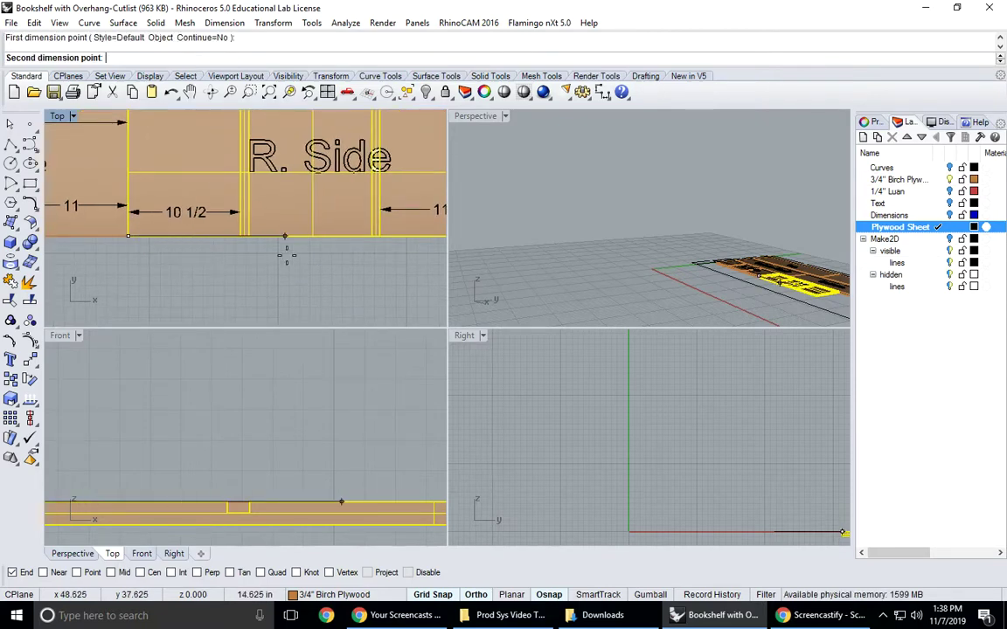
{"action": "key", "text": "Right"}
{"action": "left_click", "coordinate": [347, 249]}
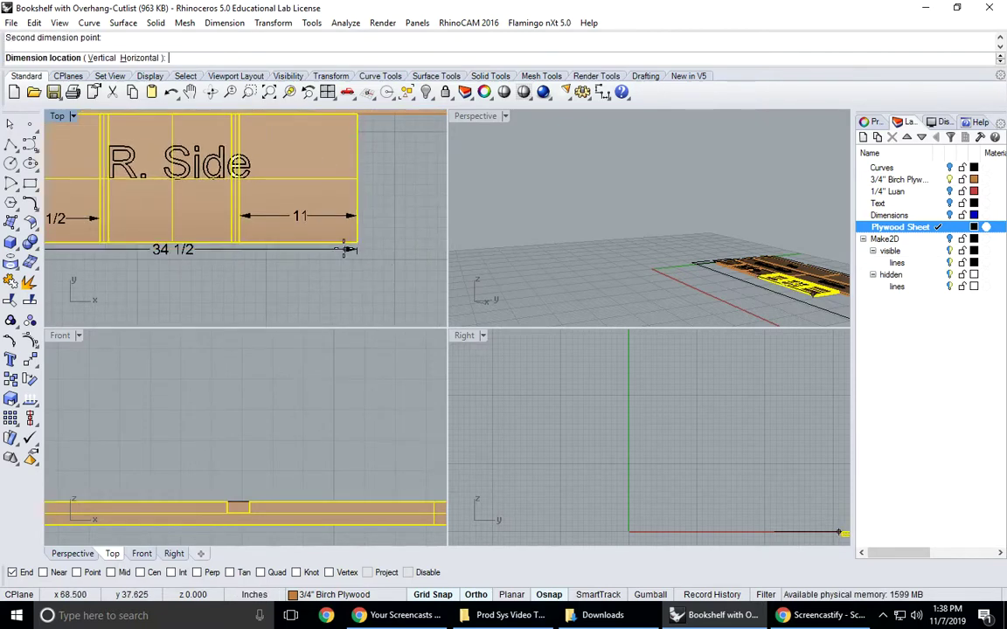
{"action": "left_click", "coordinate": [214, 251]}
{"action": "scroll", "coordinate": [304, 286], "scroll_direction": "down", "scroll_amount": 3}
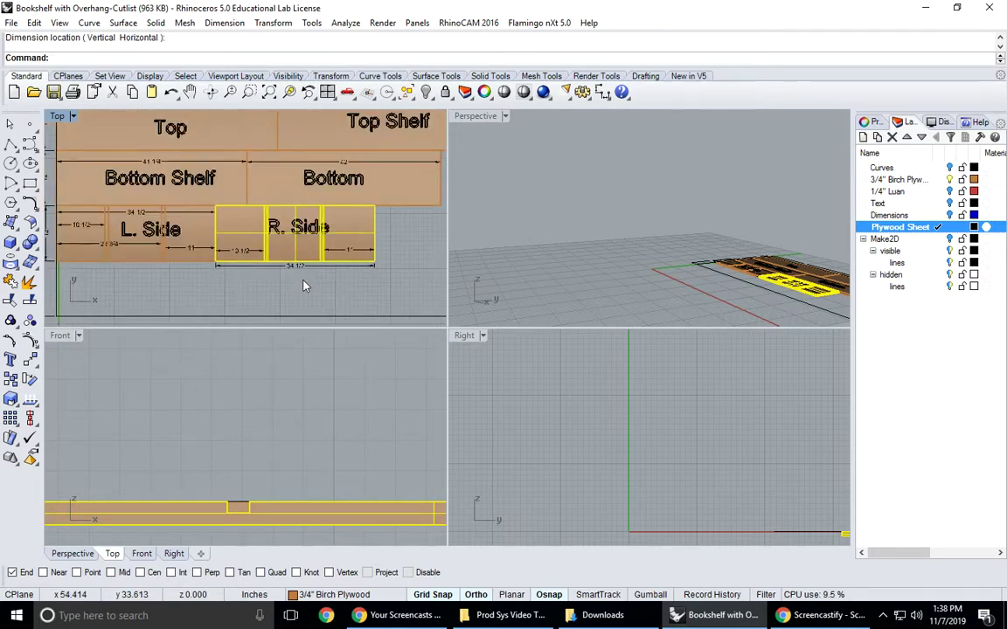
{"action": "right_click_drag", "start_coordinate": [151, 241], "coordinate": [178, 233]}
{"action": "scroll", "coordinate": [153, 187], "scroll_direction": "up", "scroll_amount": 3}
{"action": "scroll", "coordinate": [177, 221], "scroll_direction": "down", "scroll_amount": 3}
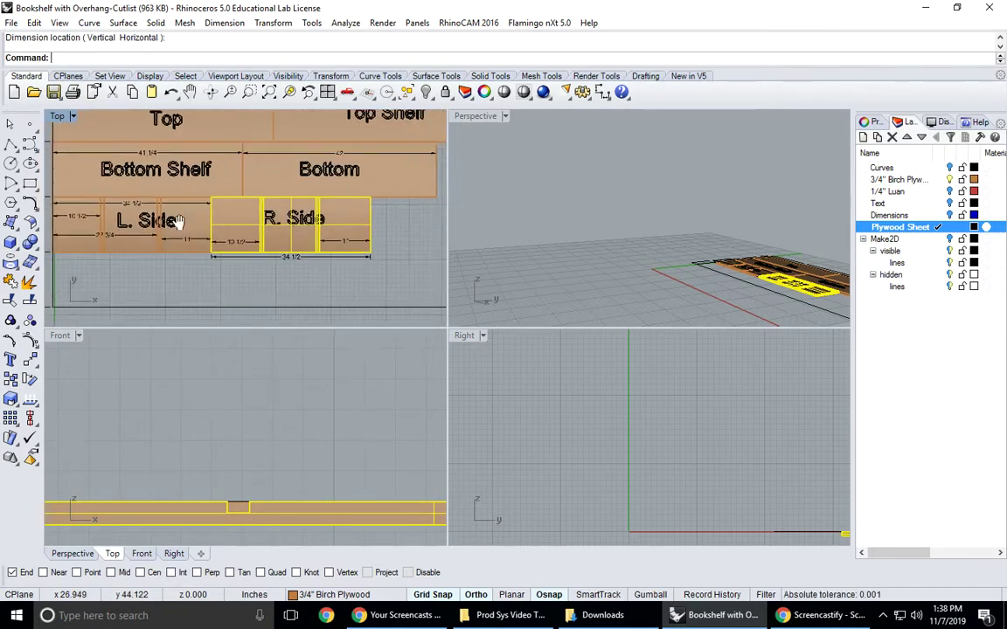
{"action": "scroll", "coordinate": [179, 223], "scroll_direction": "down", "scroll_amount": 3}
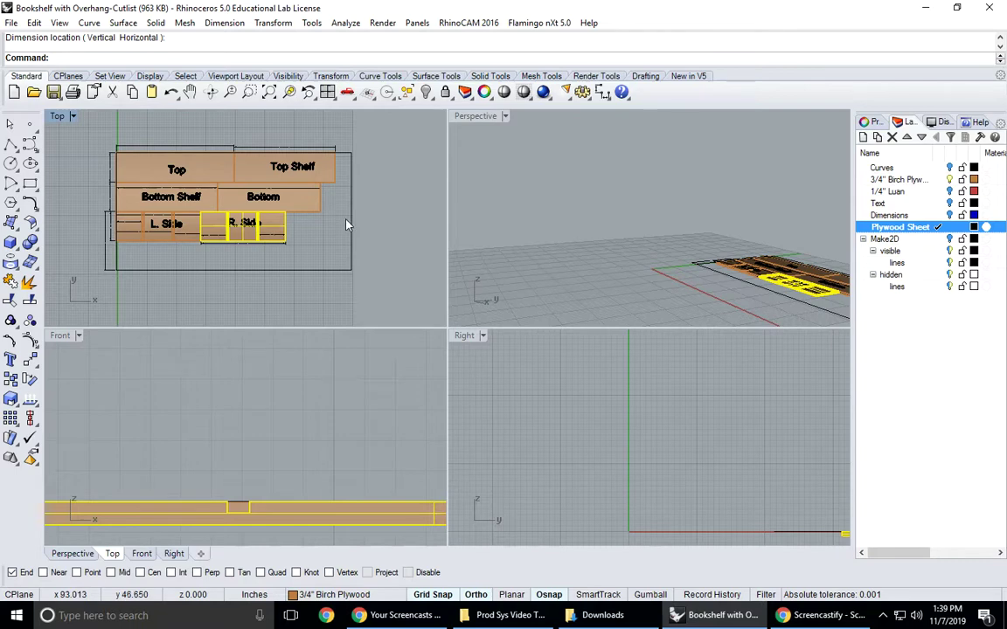
{"action": "left_click", "coordinate": [295, 228]}
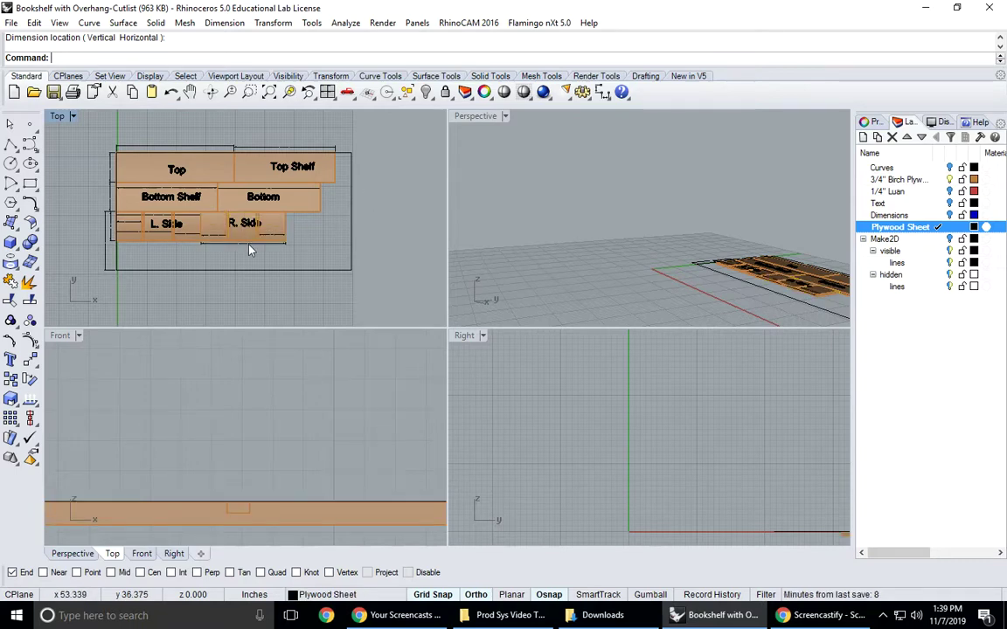
{"action": "right_click_drag", "start_coordinate": [234, 223], "coordinate": [236, 230]}
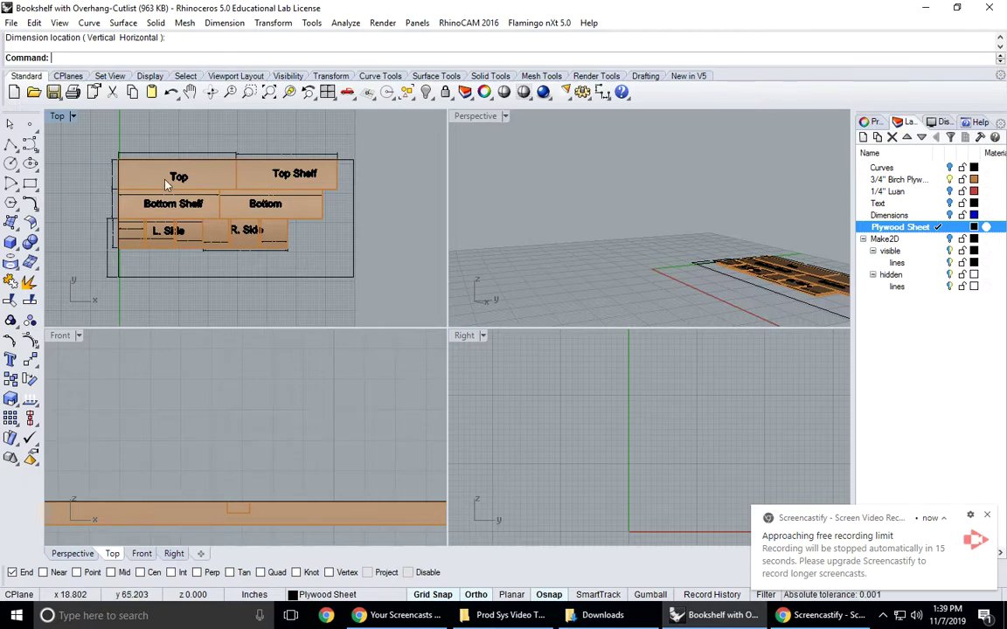
{"action": "right_click_drag", "start_coordinate": [216, 148], "coordinate": [231, 156]}
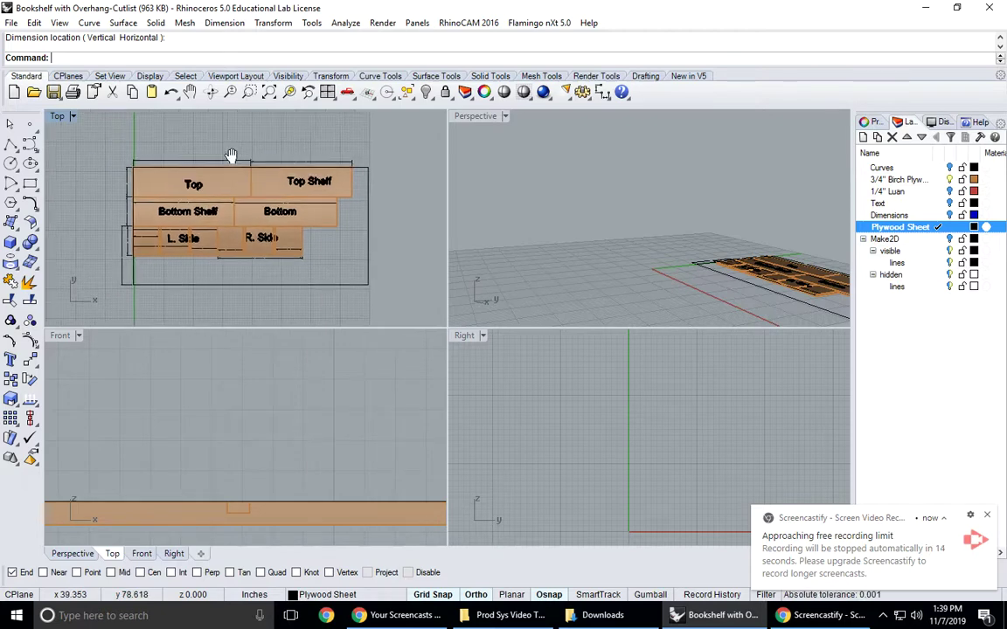
{"action": "left_click", "coordinate": [12, 22]}
Step: In Print Setup, set the page width to 11 and height to 8.5 inches
{"action": "left_click", "coordinate": [33, 294]}
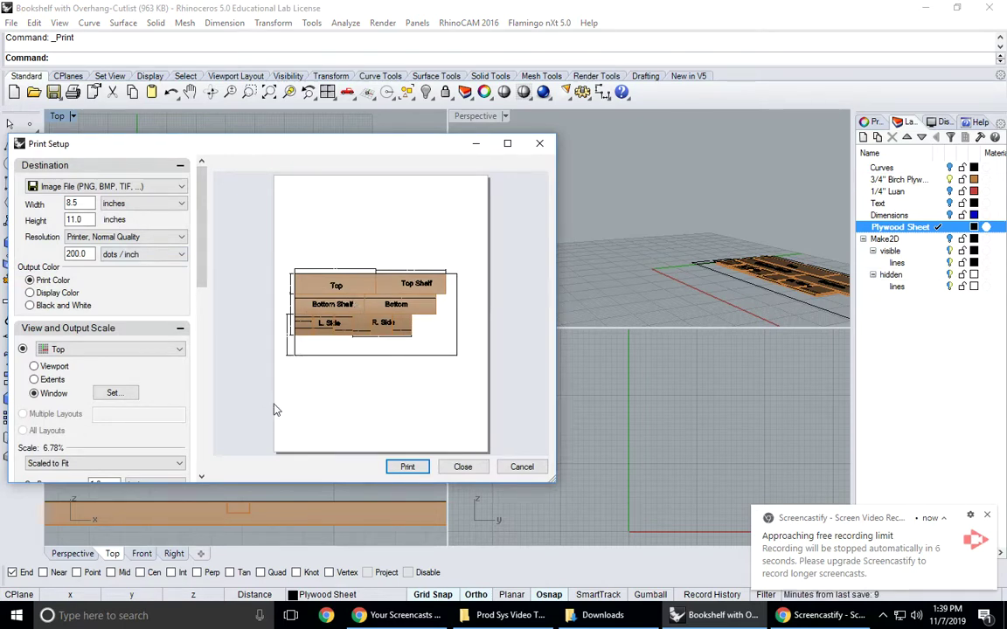
{"action": "left_click_drag", "start_coordinate": [82, 203], "coordinate": [60, 205]}
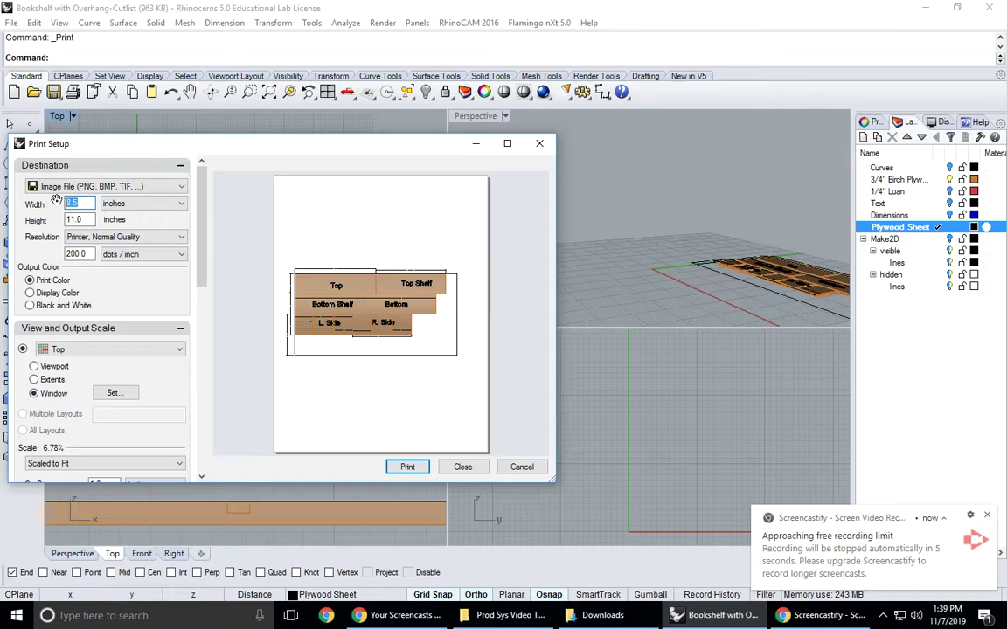
{"action": "type", "text": "11"}
{"action": "key", "text": "Tab"}
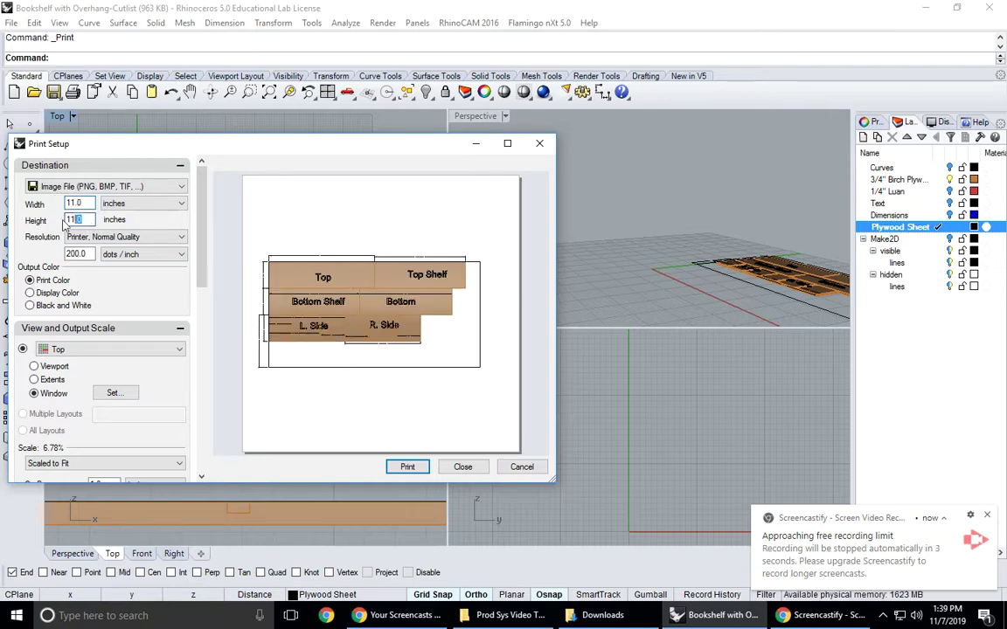
{"action": "type", "text": "8.5"}
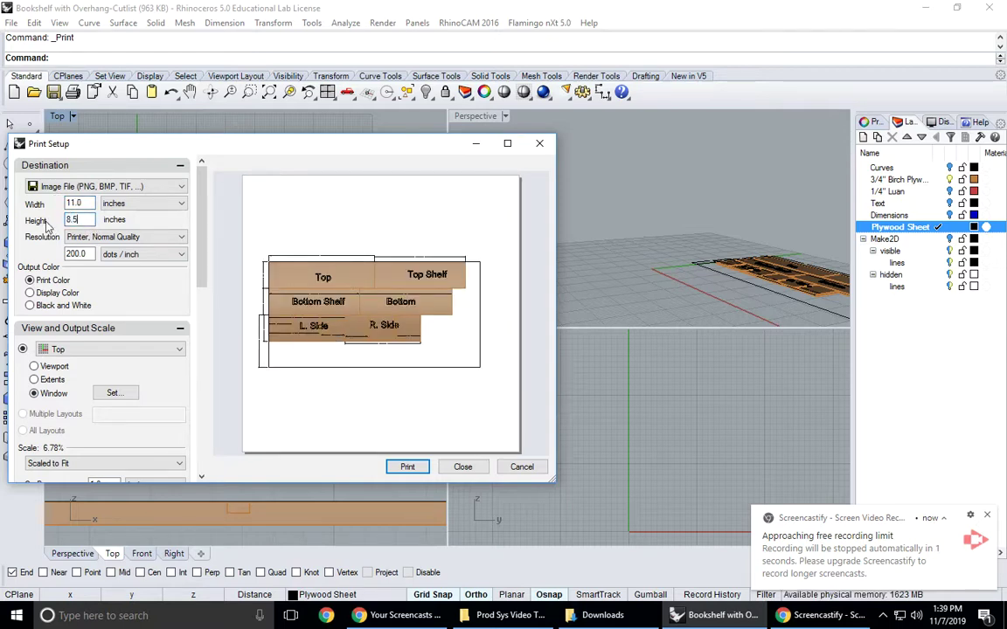